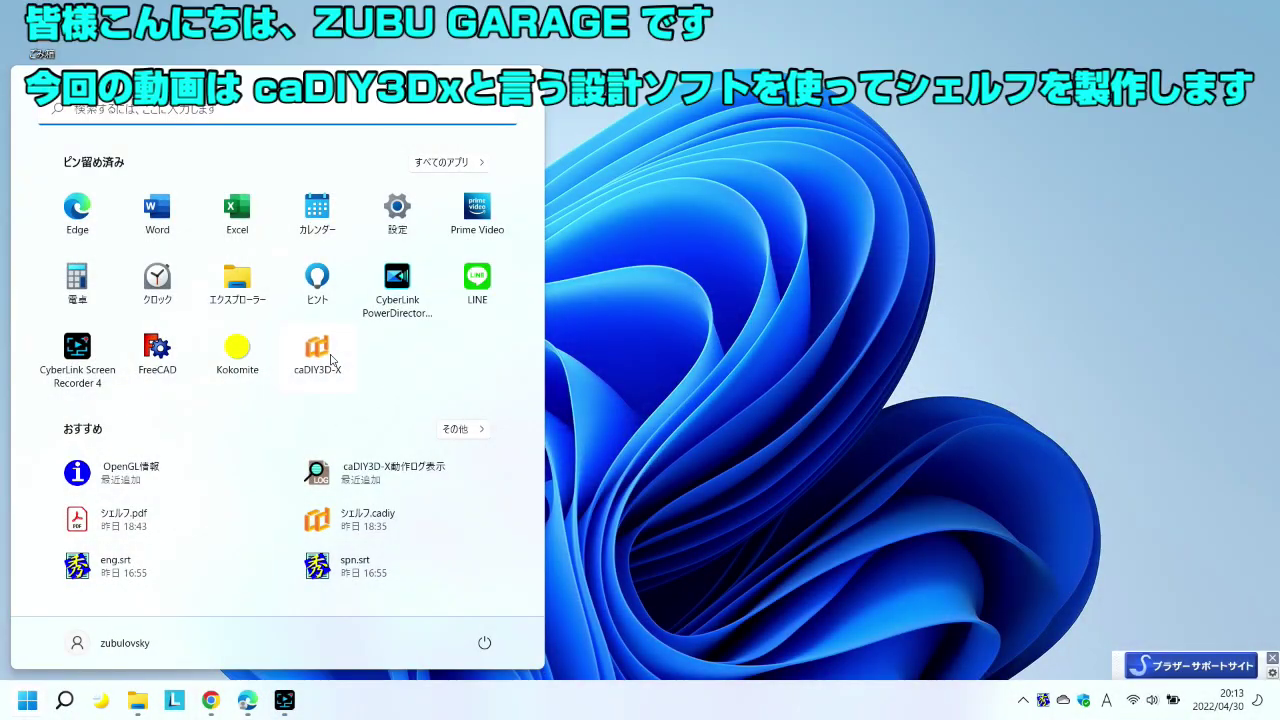
- Launch caDIY3D-X from the Windows Start menu
left_click(331, 359)
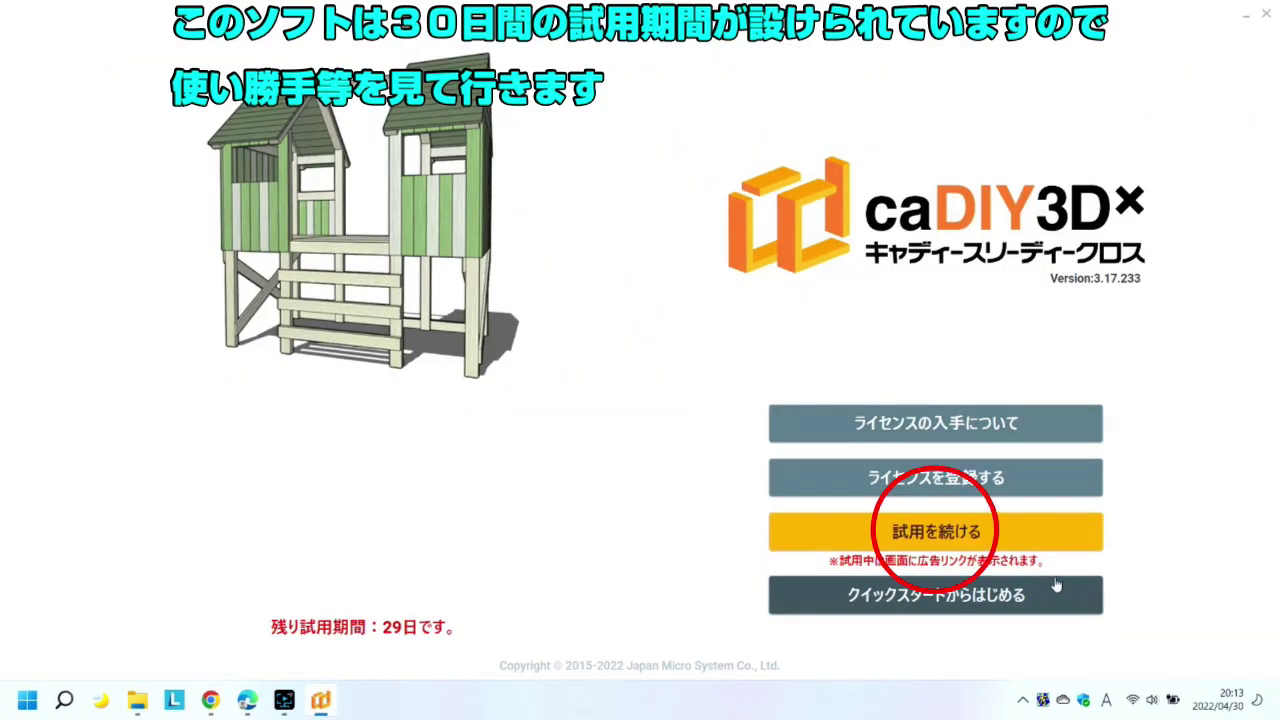
- Continue the free trial and bring up the material library for adding parts
left_click(975, 534)
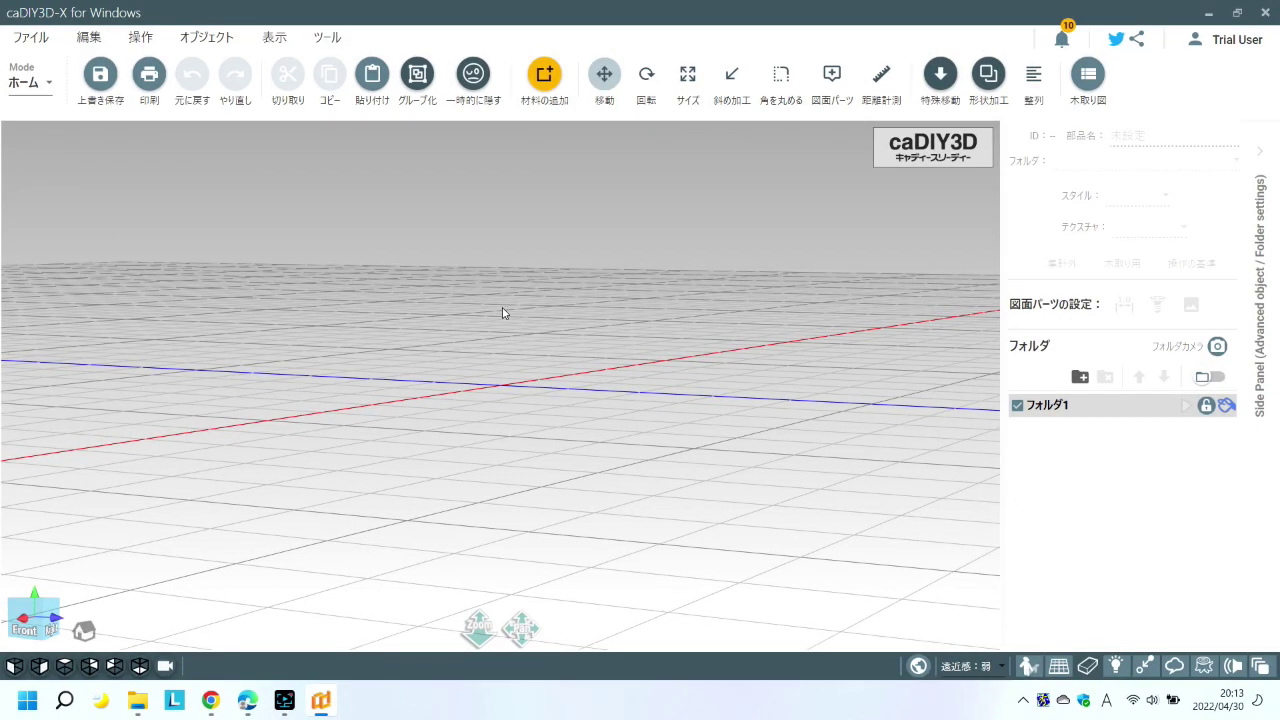
left_click(543, 76)
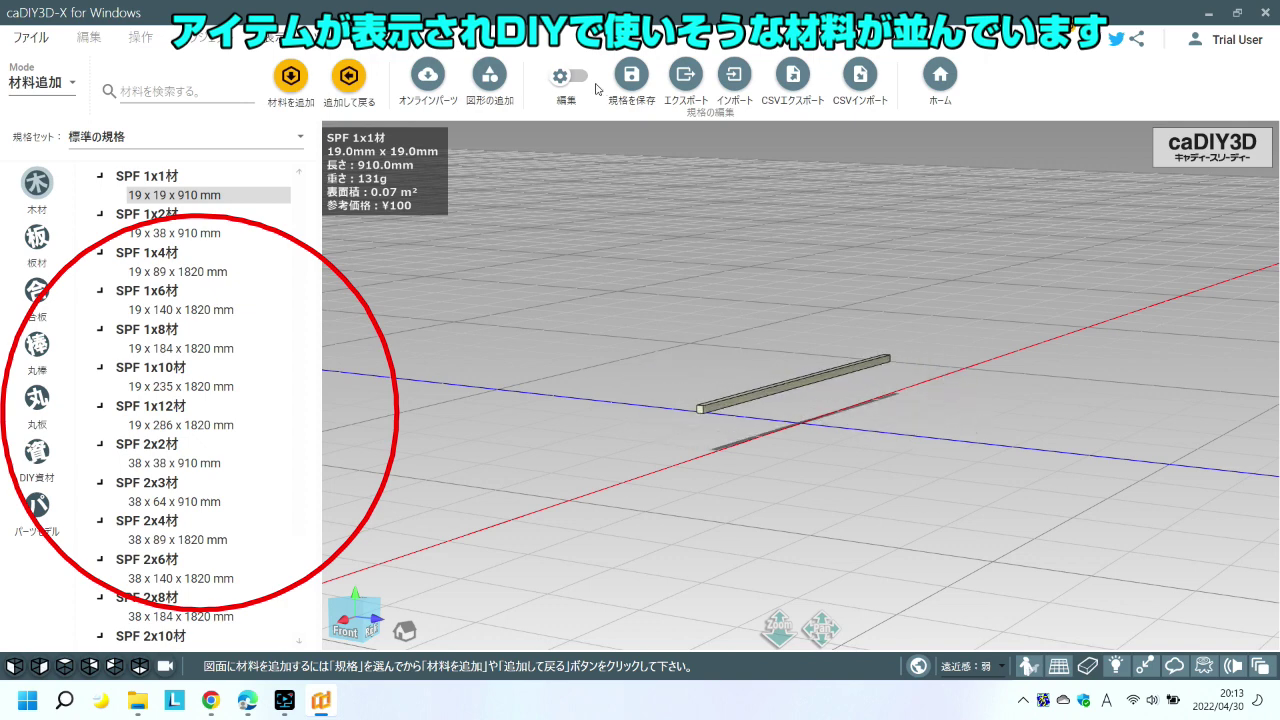
- Toggle material-standard editing and show the 板材 board category
left_click(575, 77)
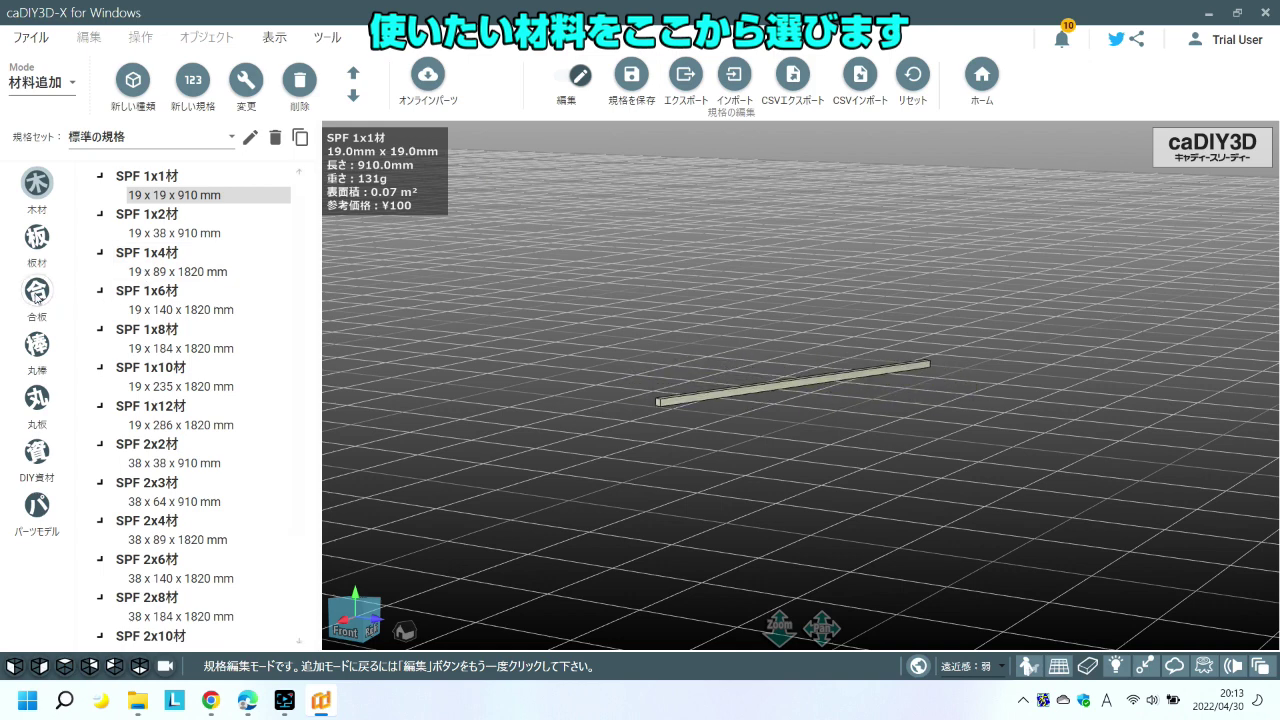
left_click(44, 249)
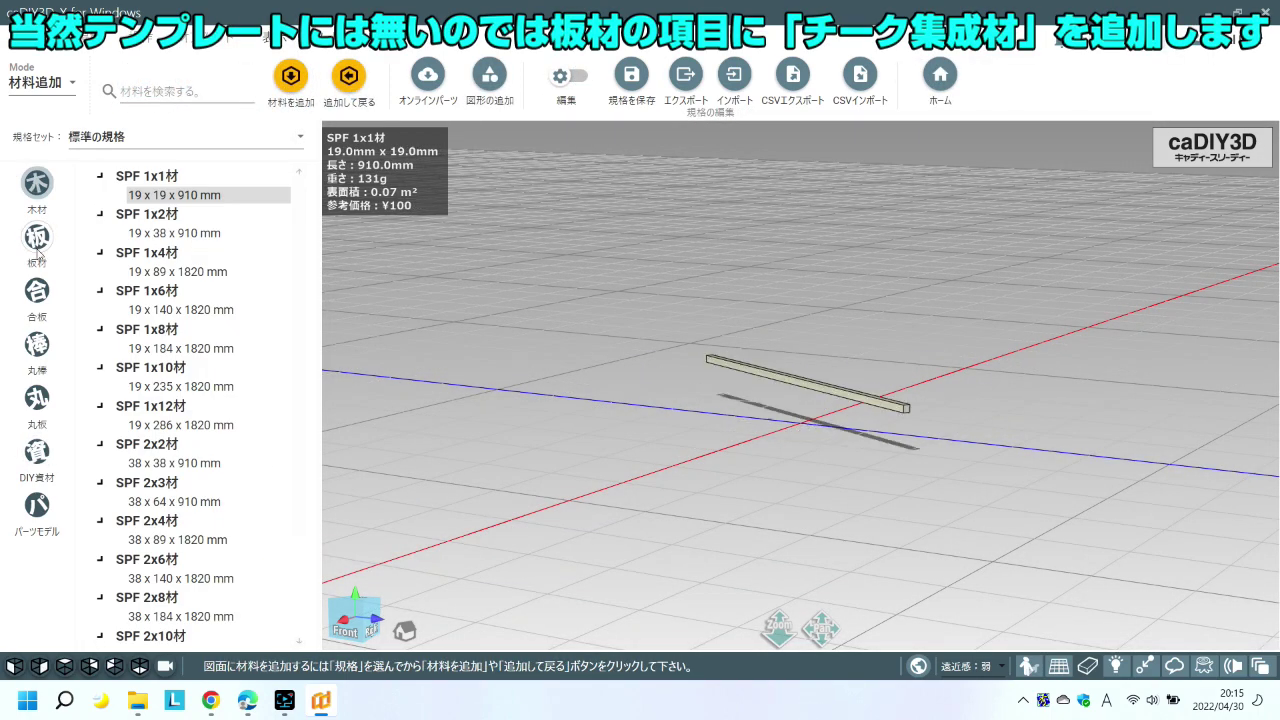
left_click(38, 250)
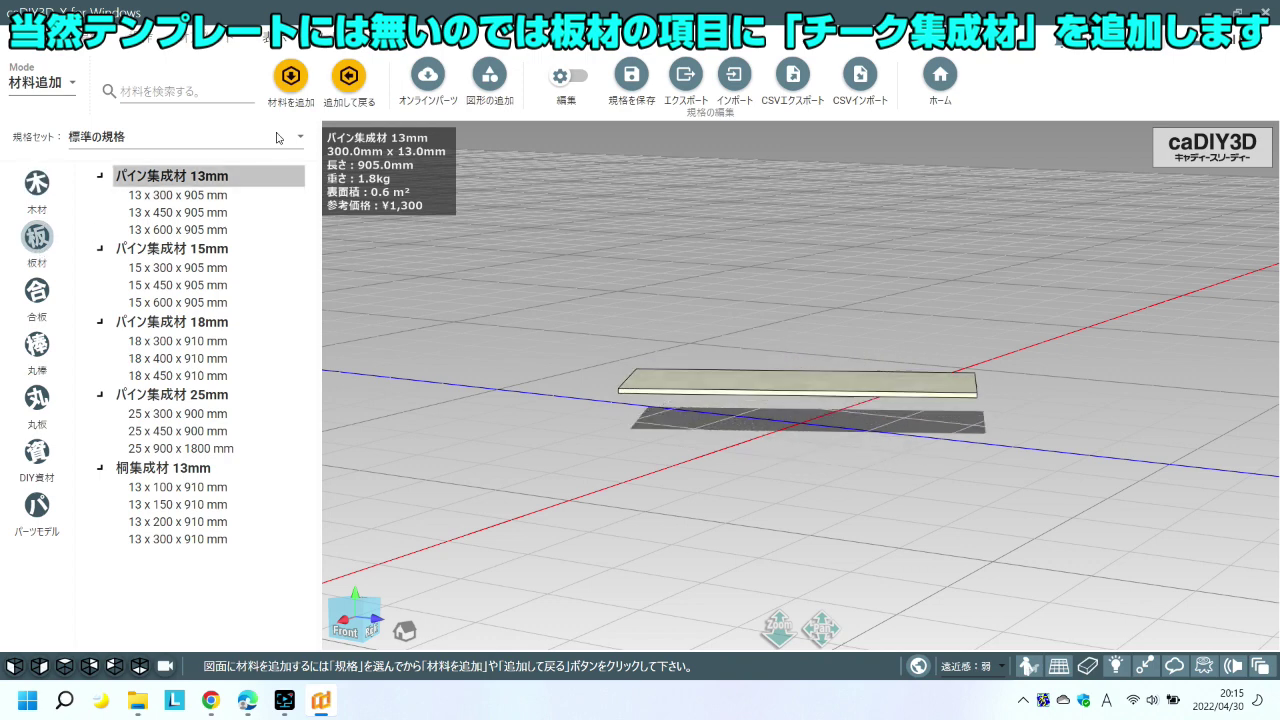
- With editing on, start a new board material type named チーク集成材
left_click(580, 78)
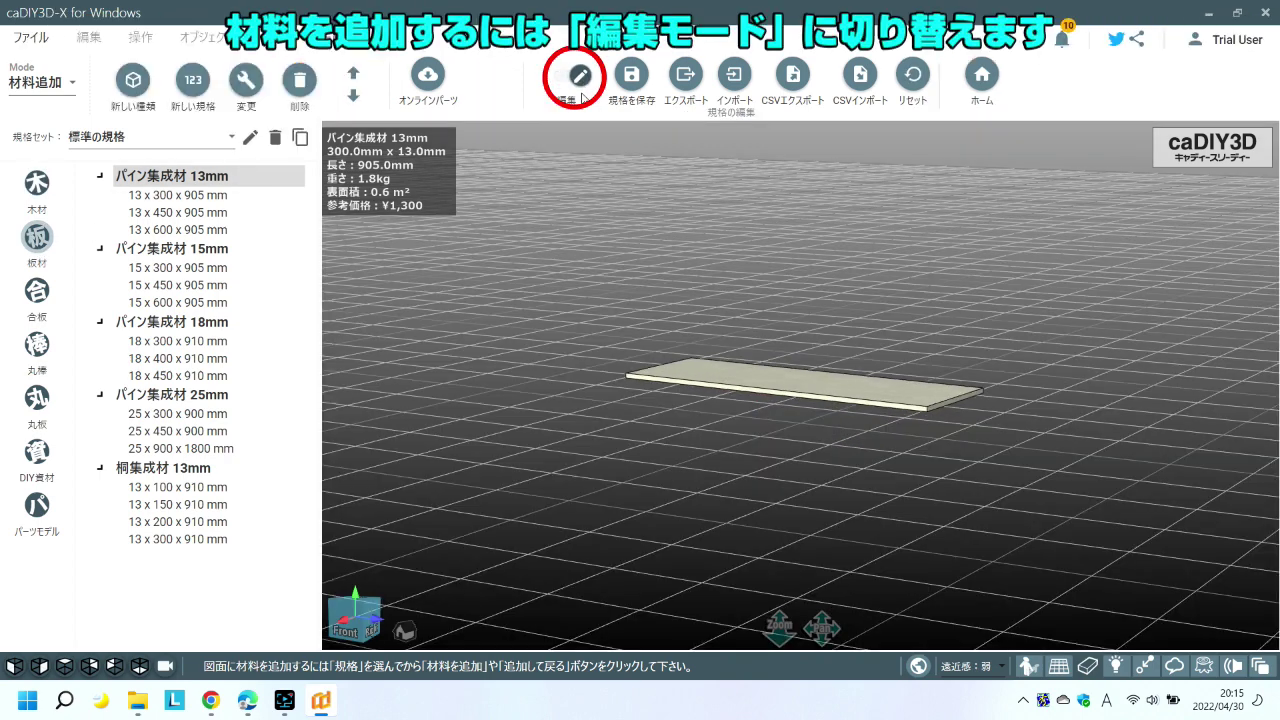
left_click(133, 80)
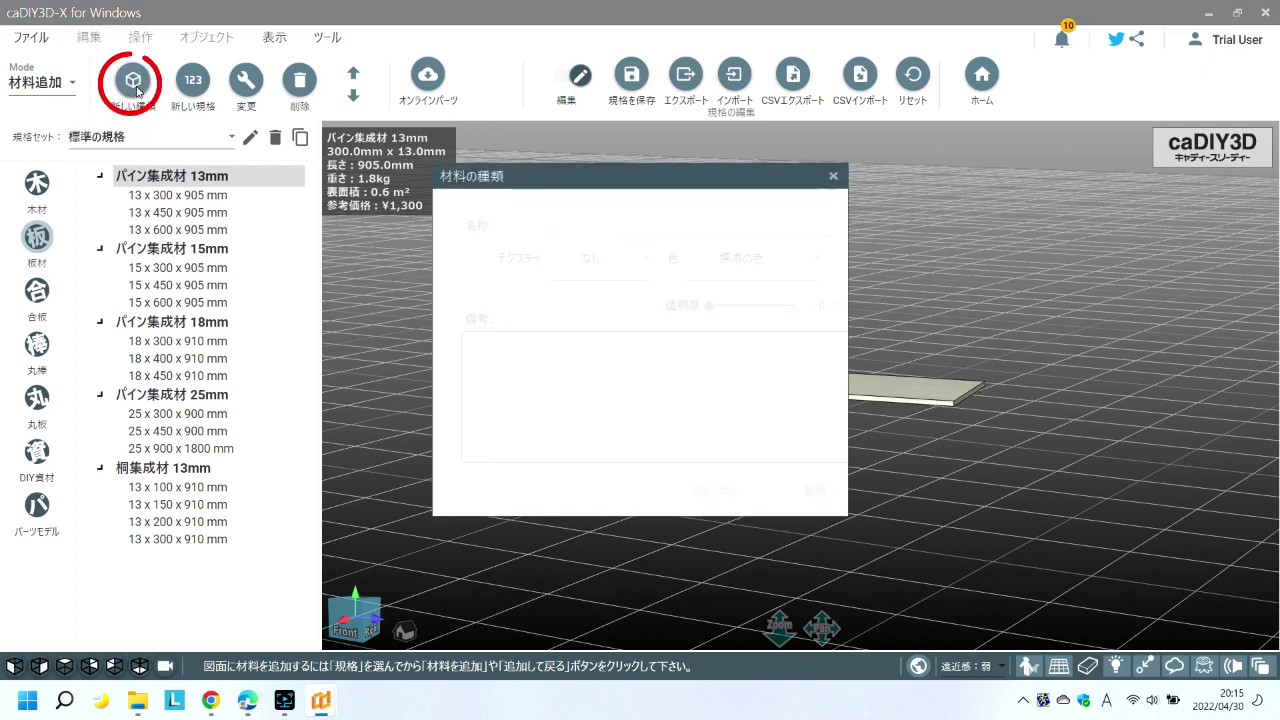
left_click(525, 230)
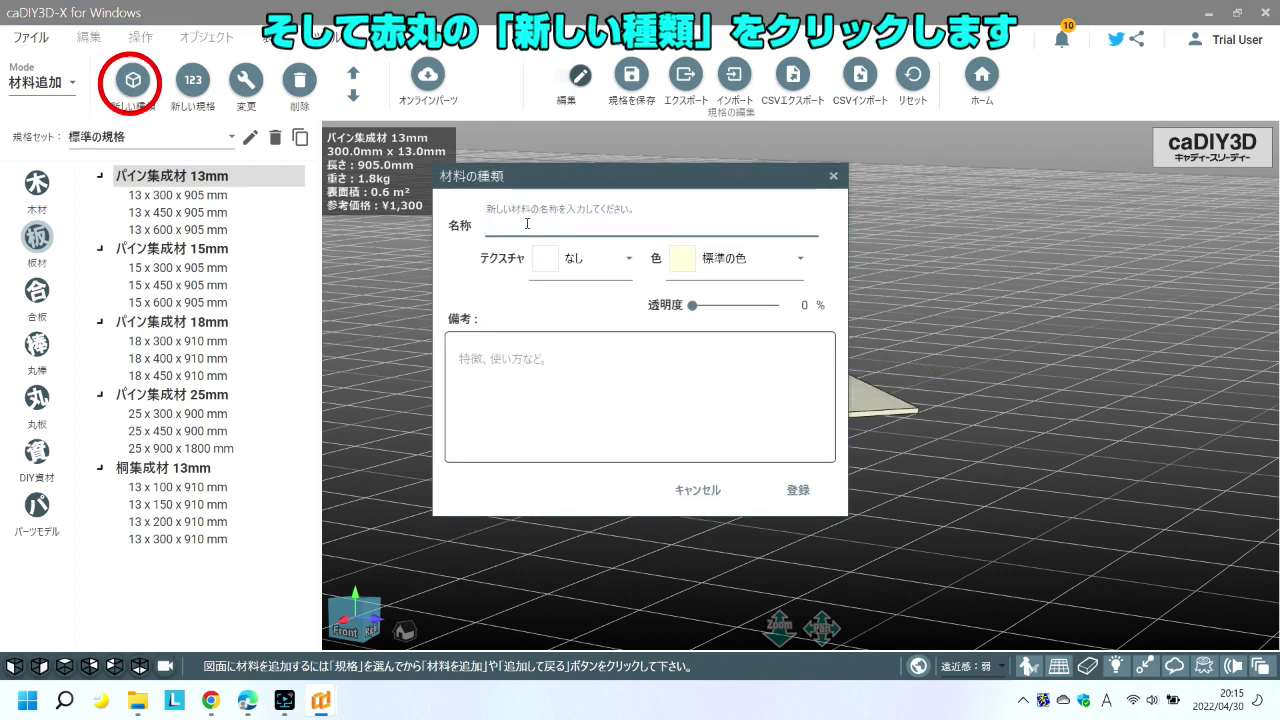
type("ちく")
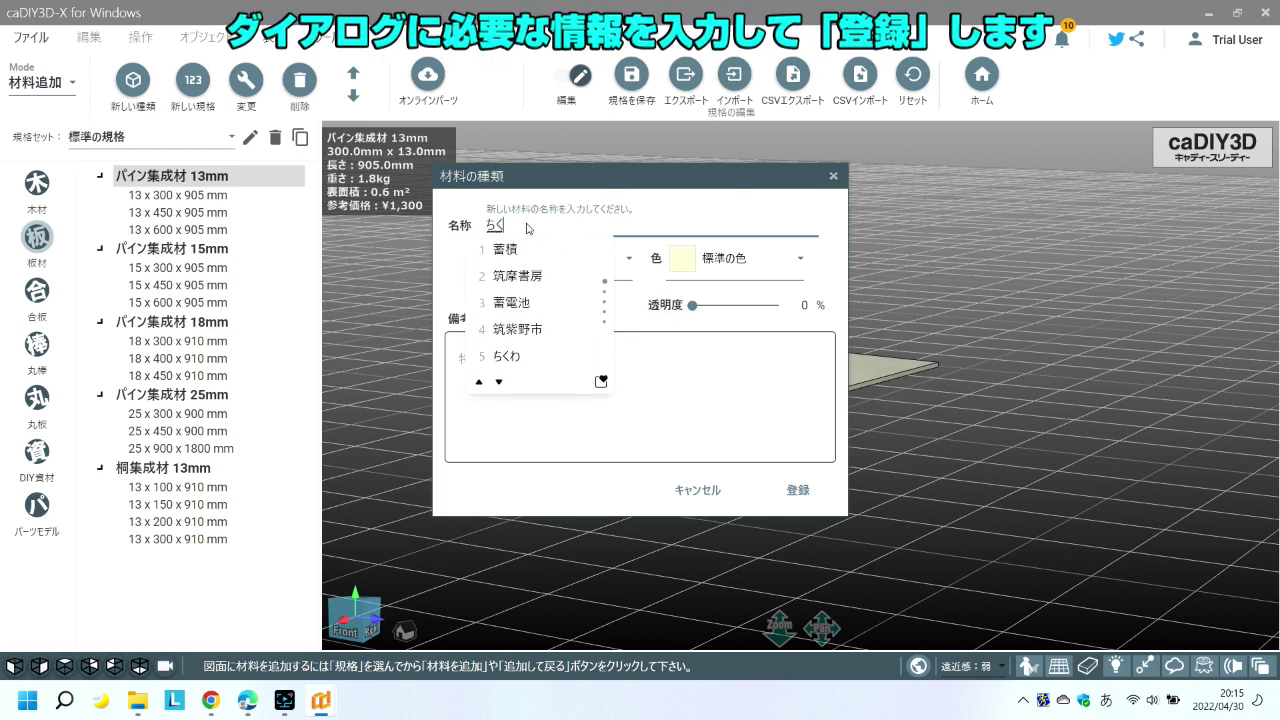
type("=")
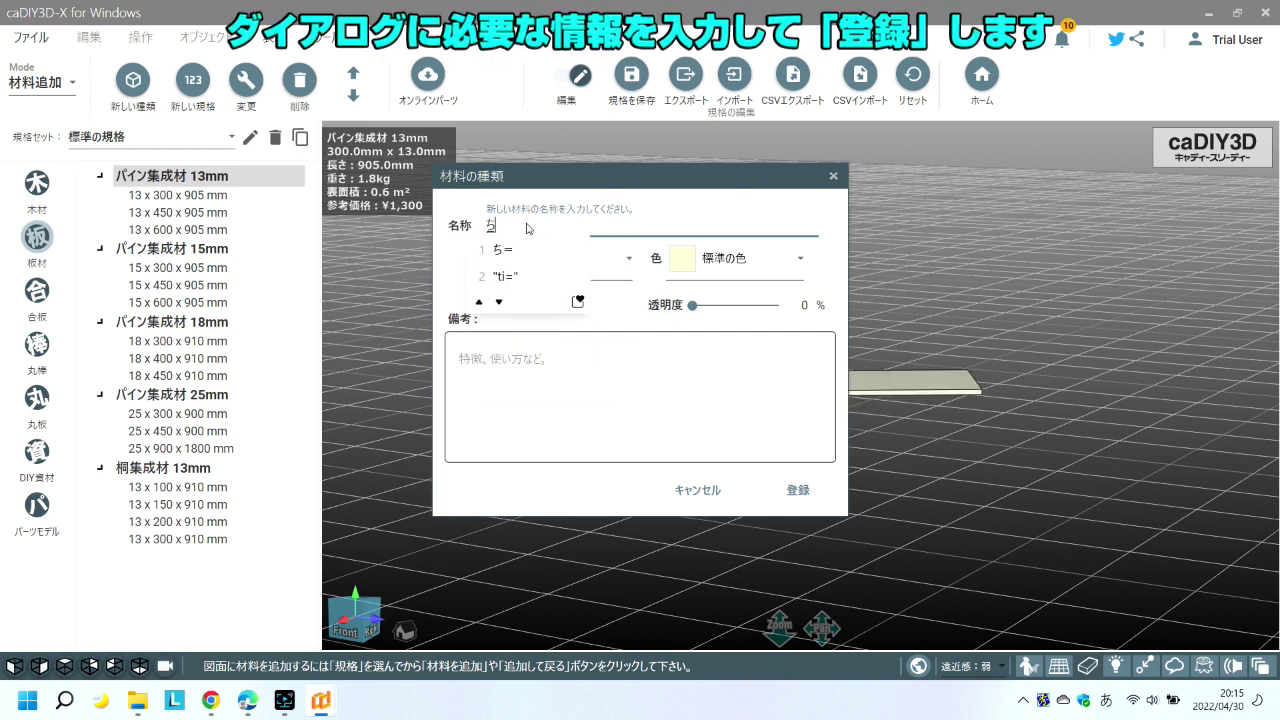
key("BackSpace")
type("ー")
key("Return")
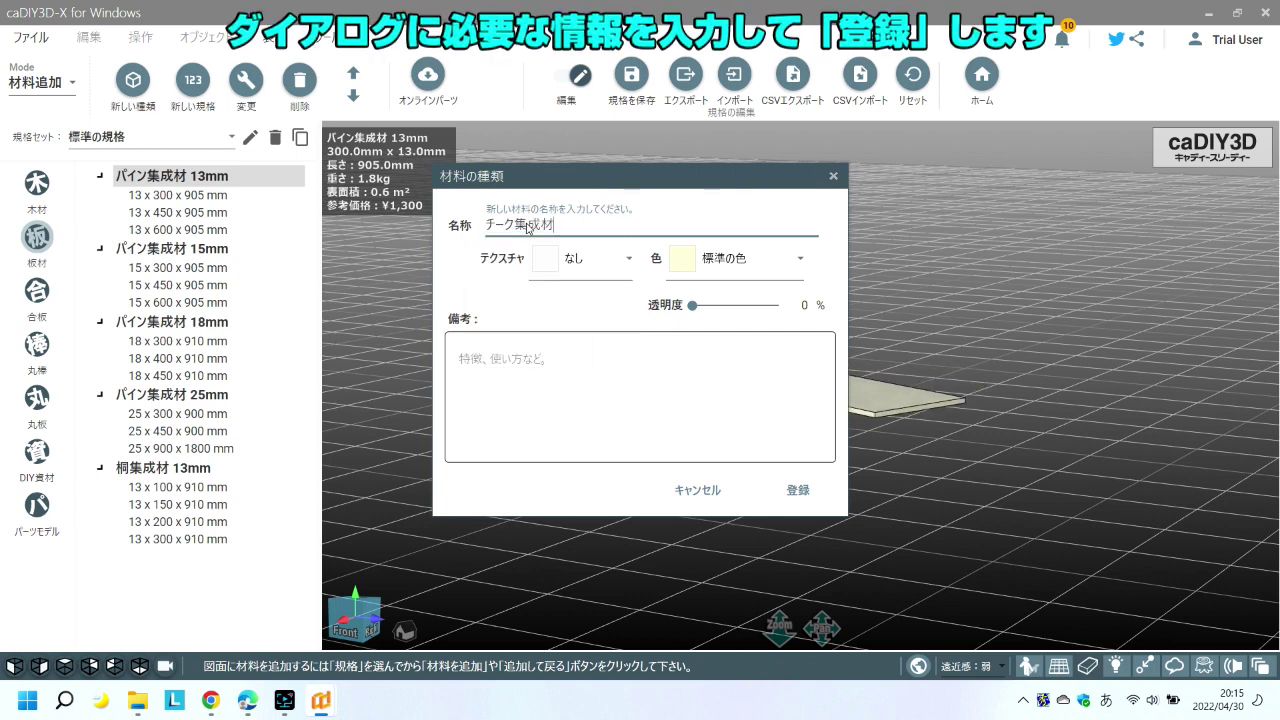
- Give チーク集成材 the 集成材 texture and スギ colour, and register it
left_click(539, 258)
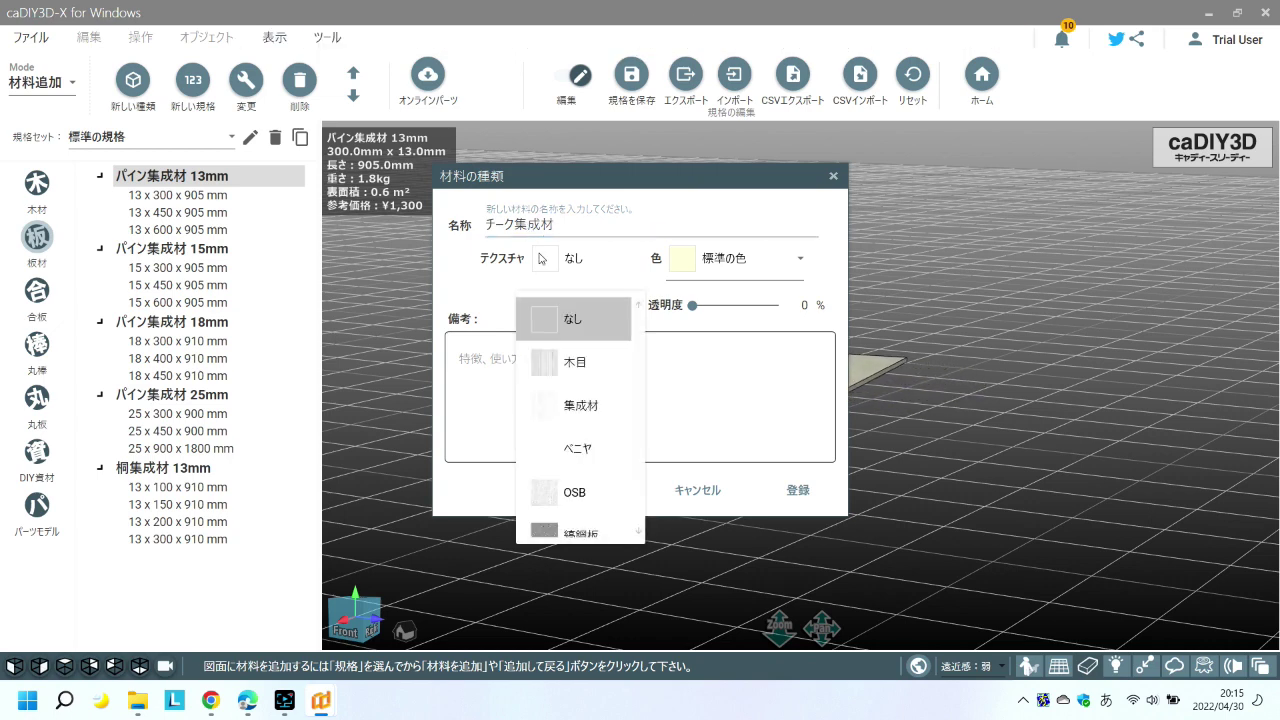
left_click(573, 408)
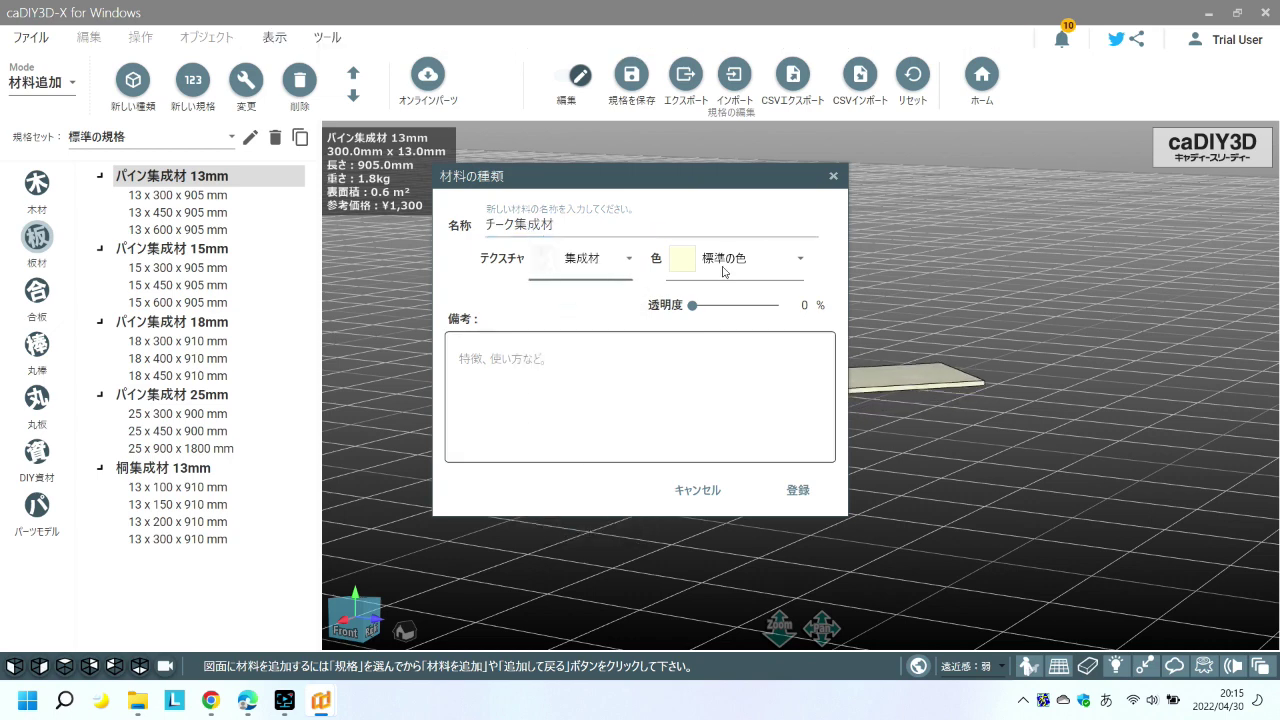
left_click(795, 260)
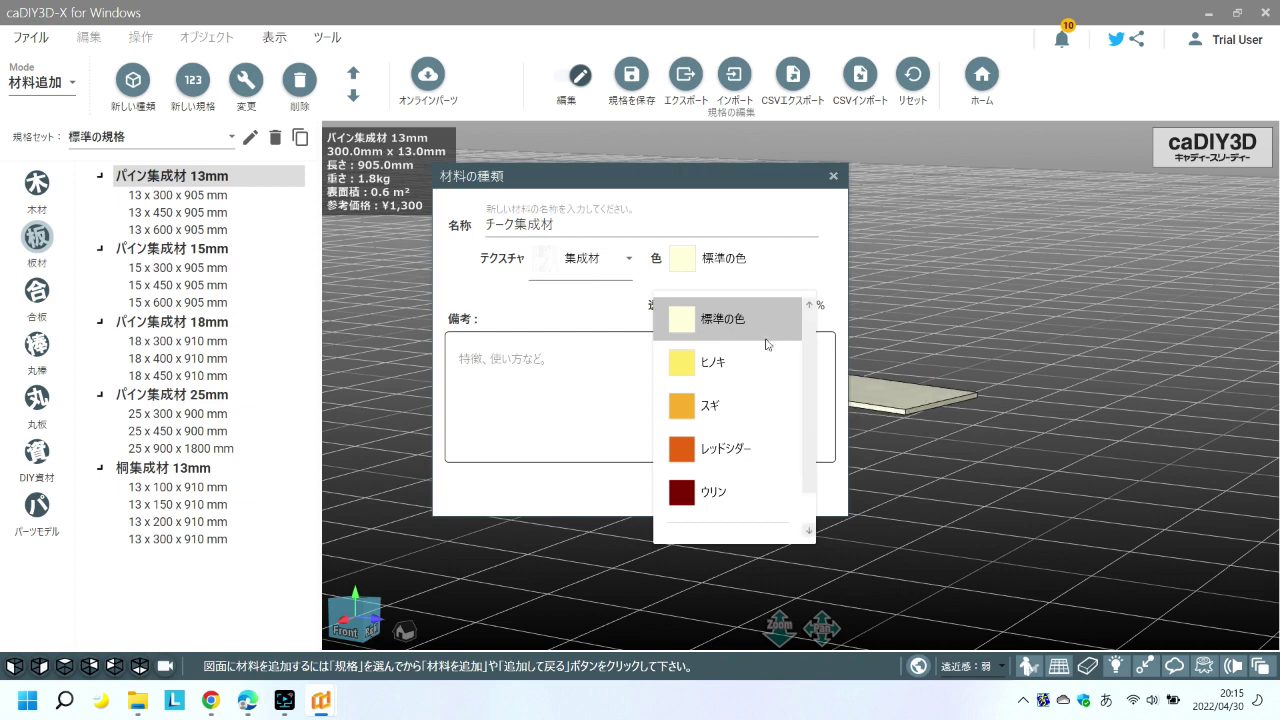
left_click(744, 407)
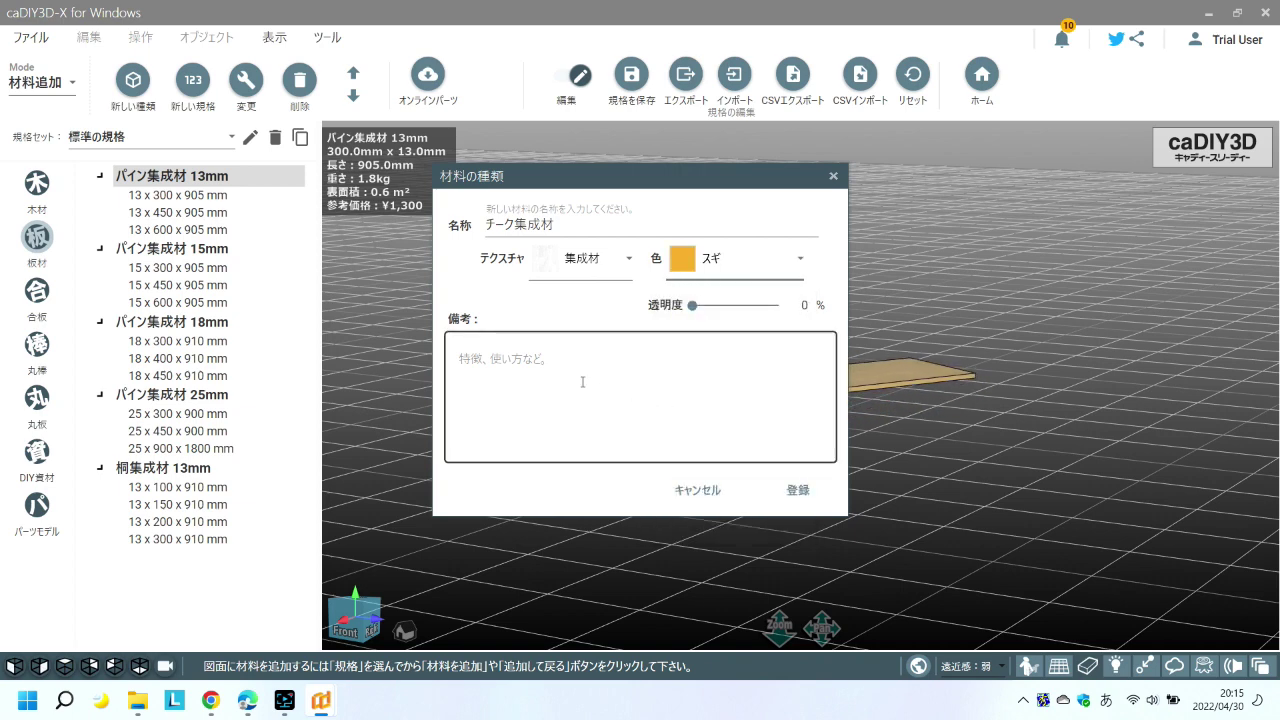
left_click(796, 492)
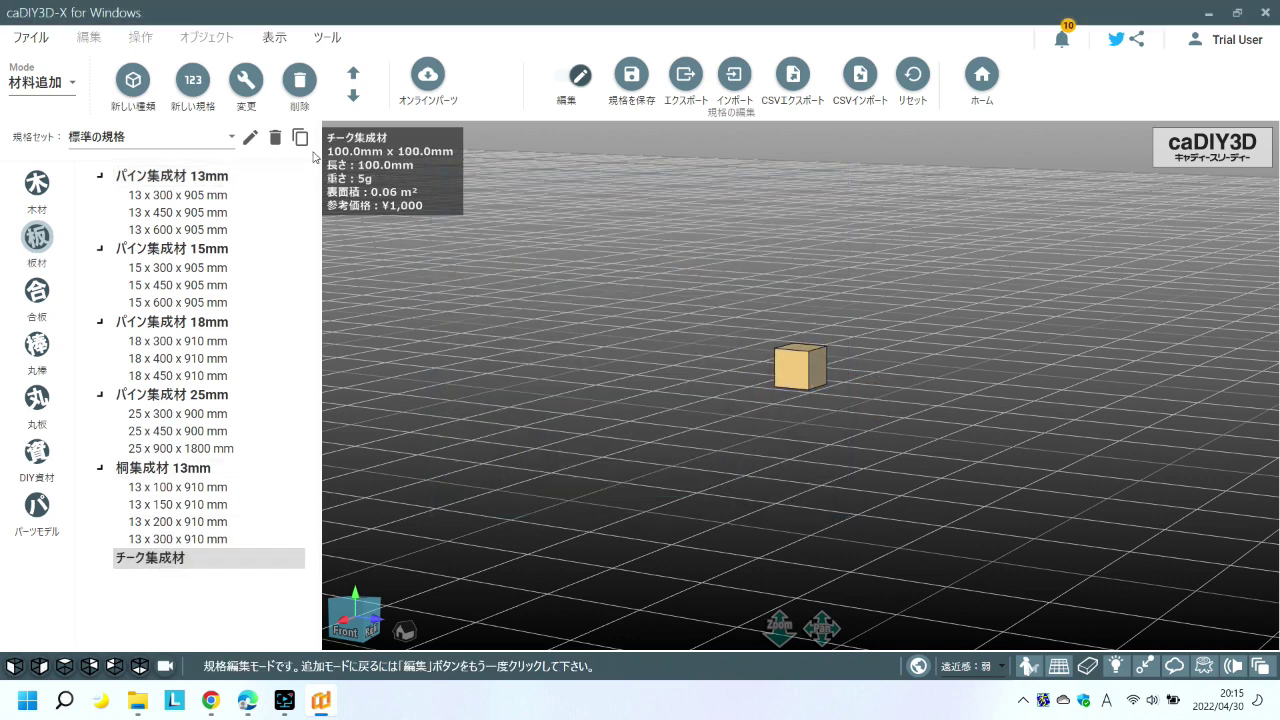
- Register a 20 × 479 × 2200 mm チーク集成材 size at 105 g and 27000 yen
left_click(193, 86)
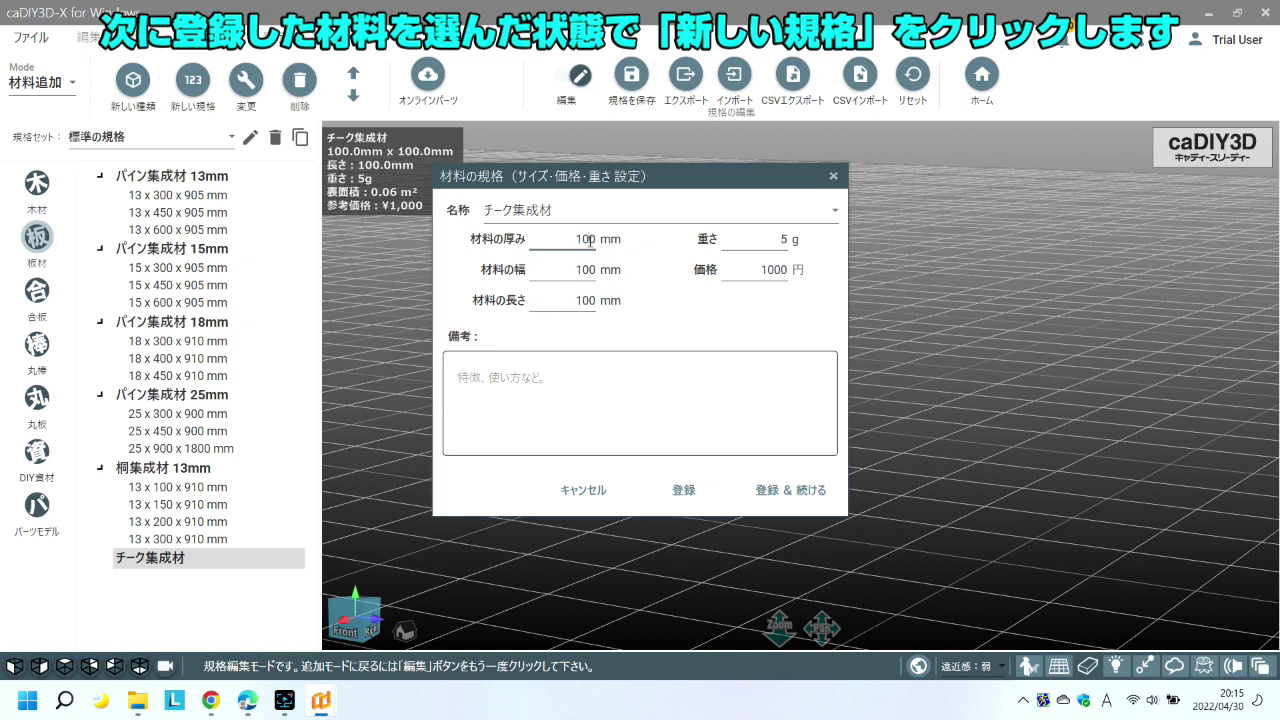
left_click(692, 362)
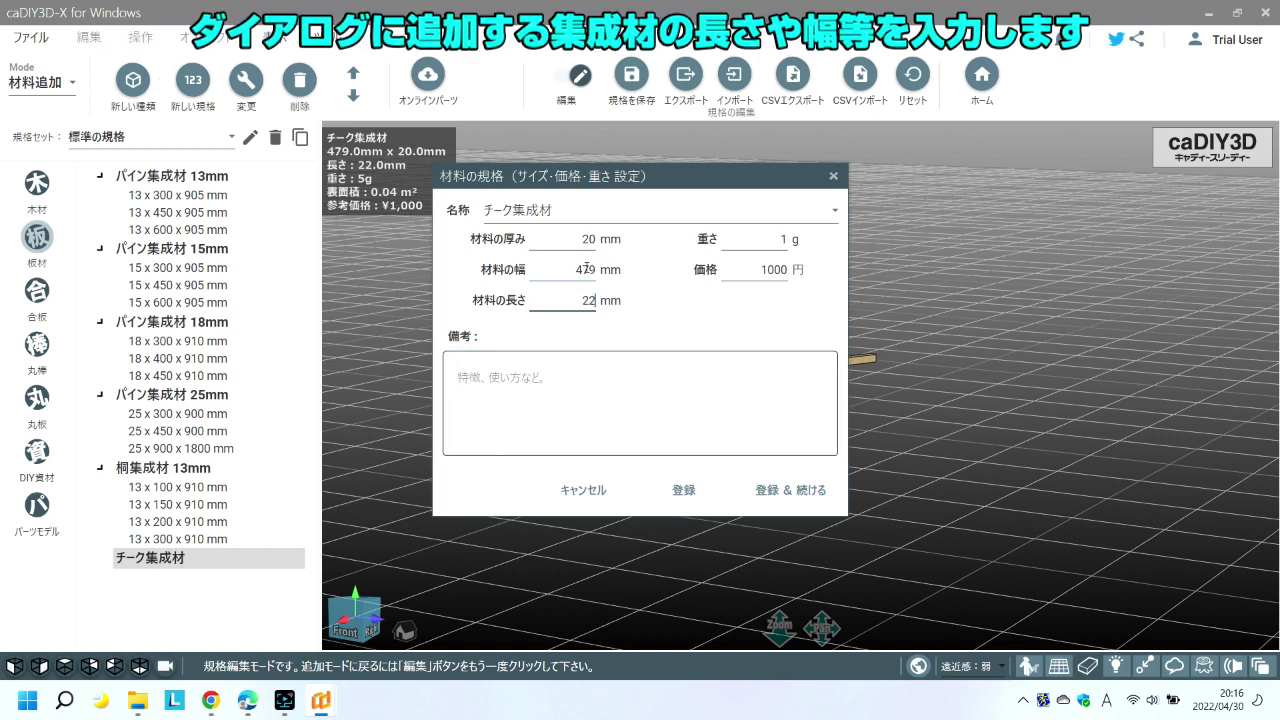
type("00")
left_click(766, 269)
key("BackSpace")
type("27")
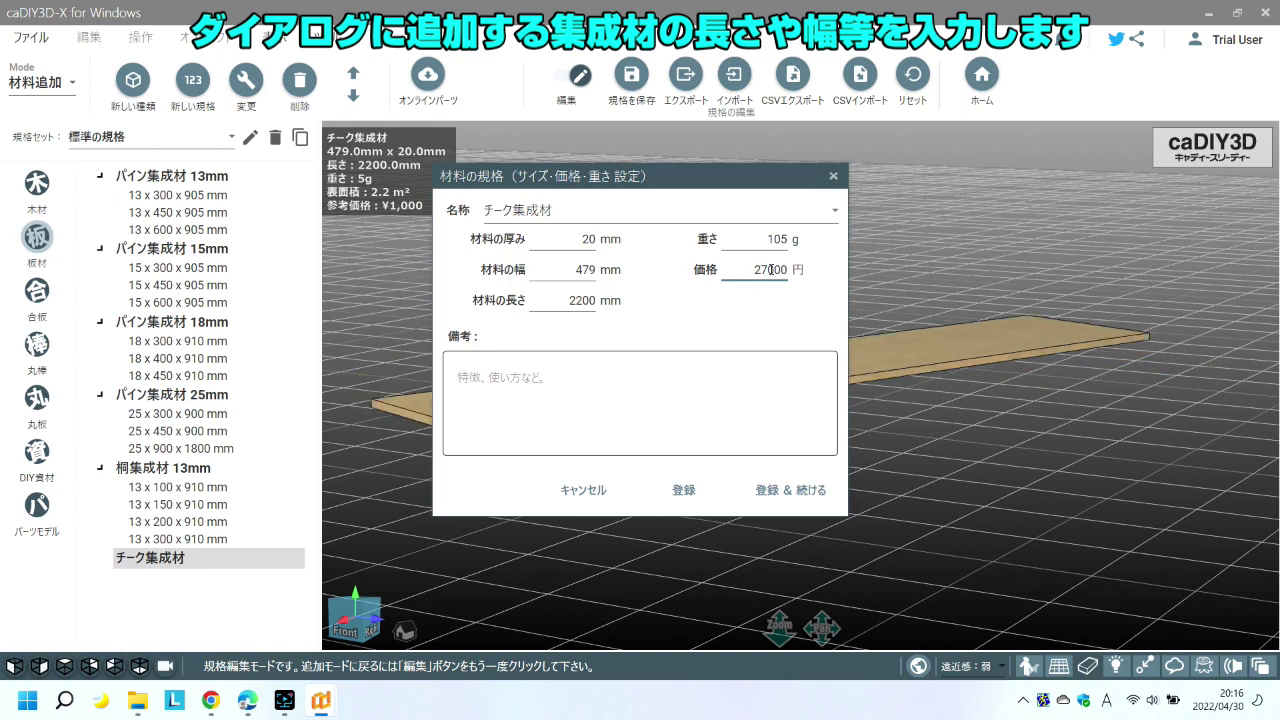
left_click(763, 429)
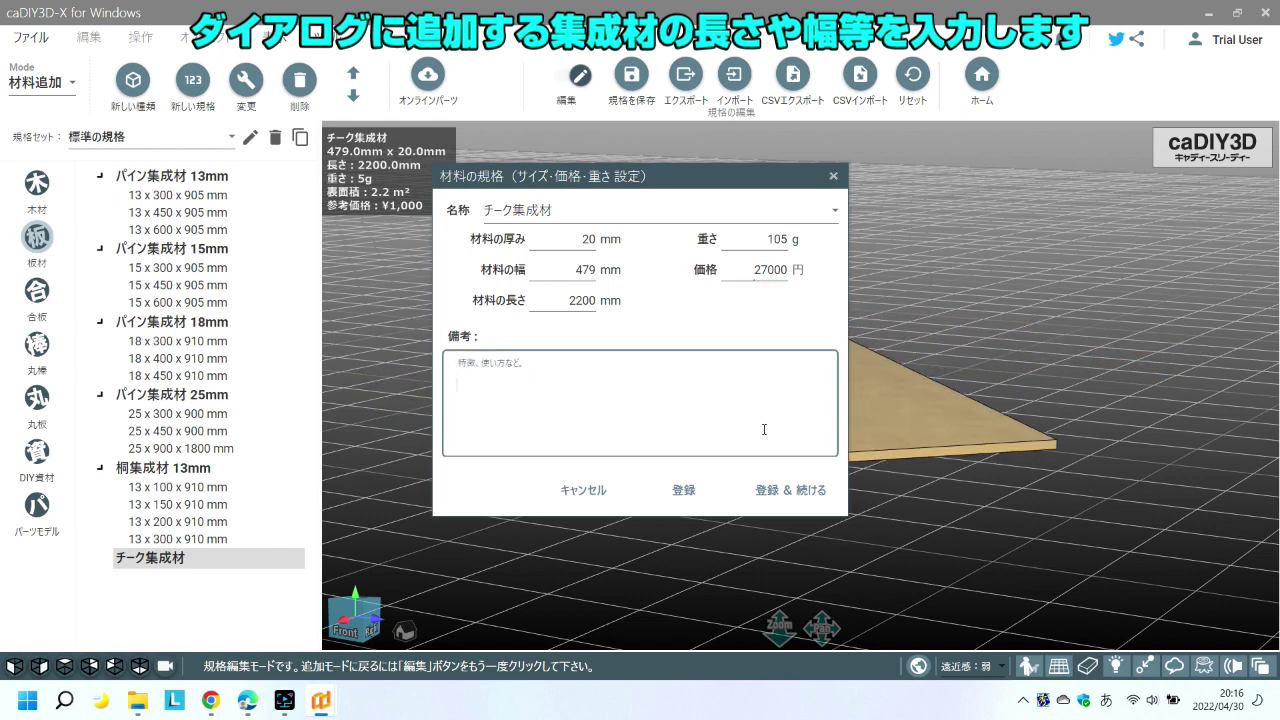
left_click(688, 492)
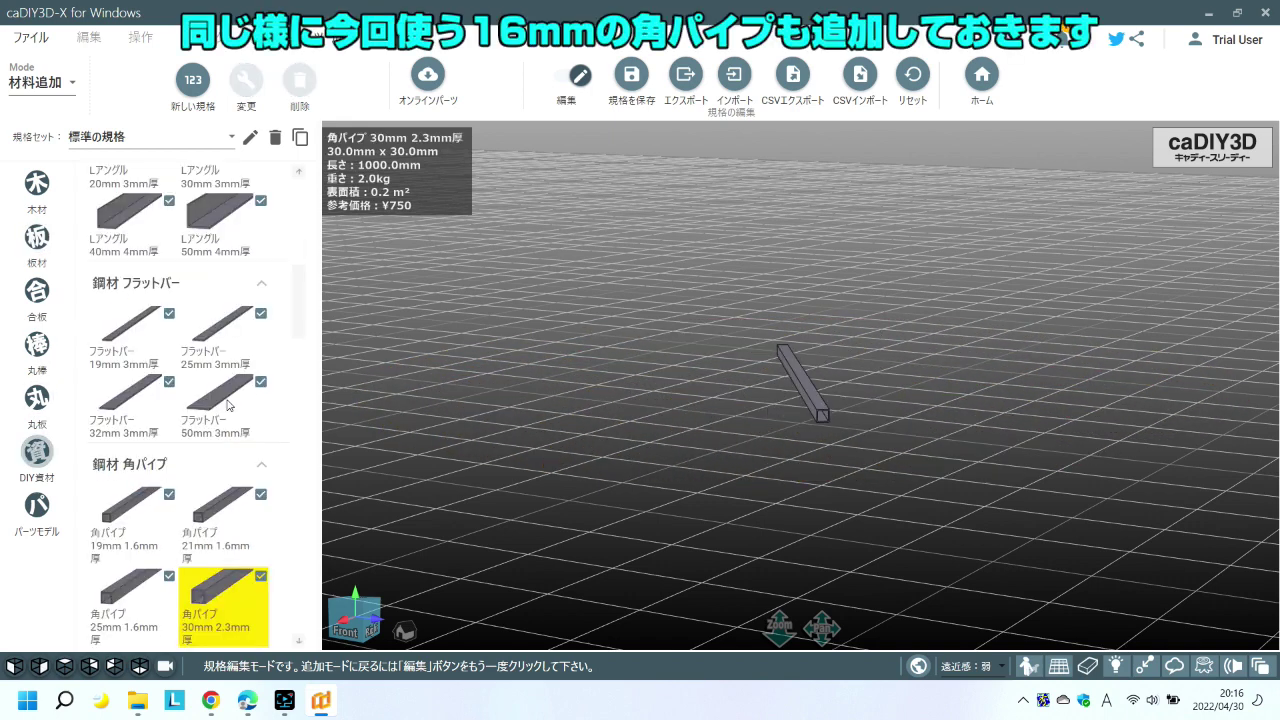
- From 角パイプ 19mm, add a 16 mm pipe size, 1.6 mm wall, 1820 mm long; exit editing
scroll(249, 396, "down", 1)
left_click(125, 447)
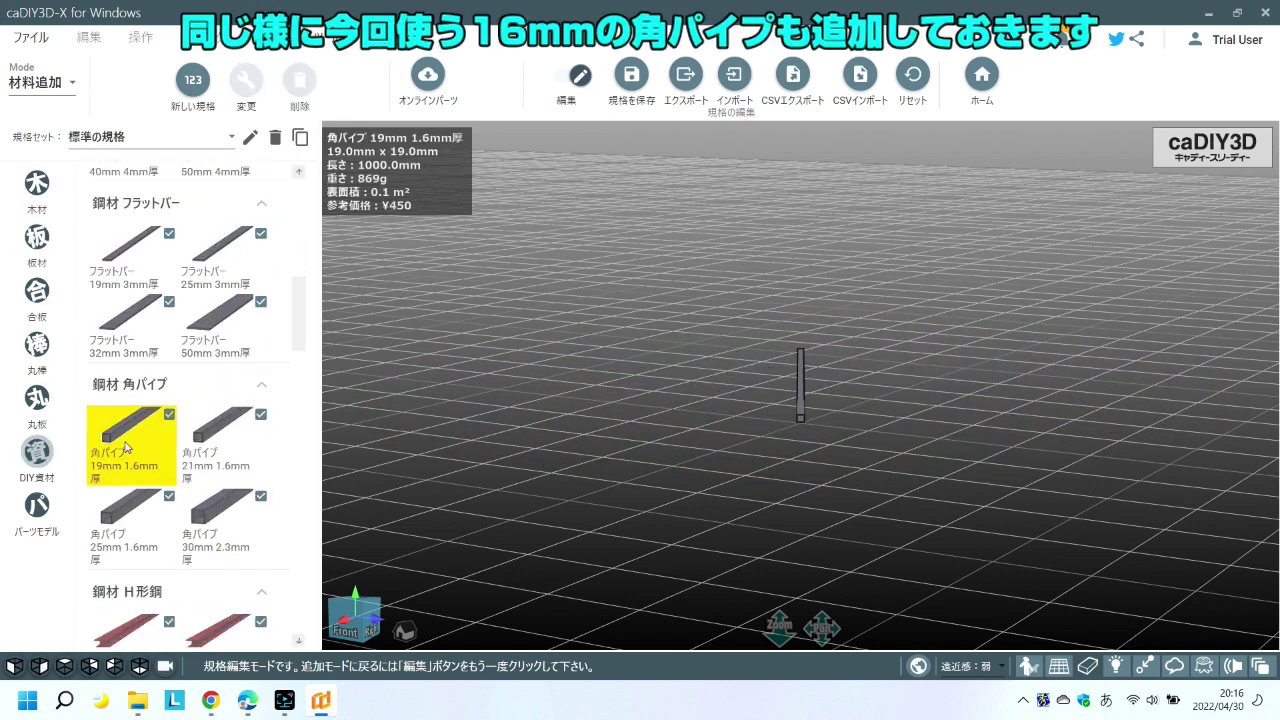
left_click(193, 80)
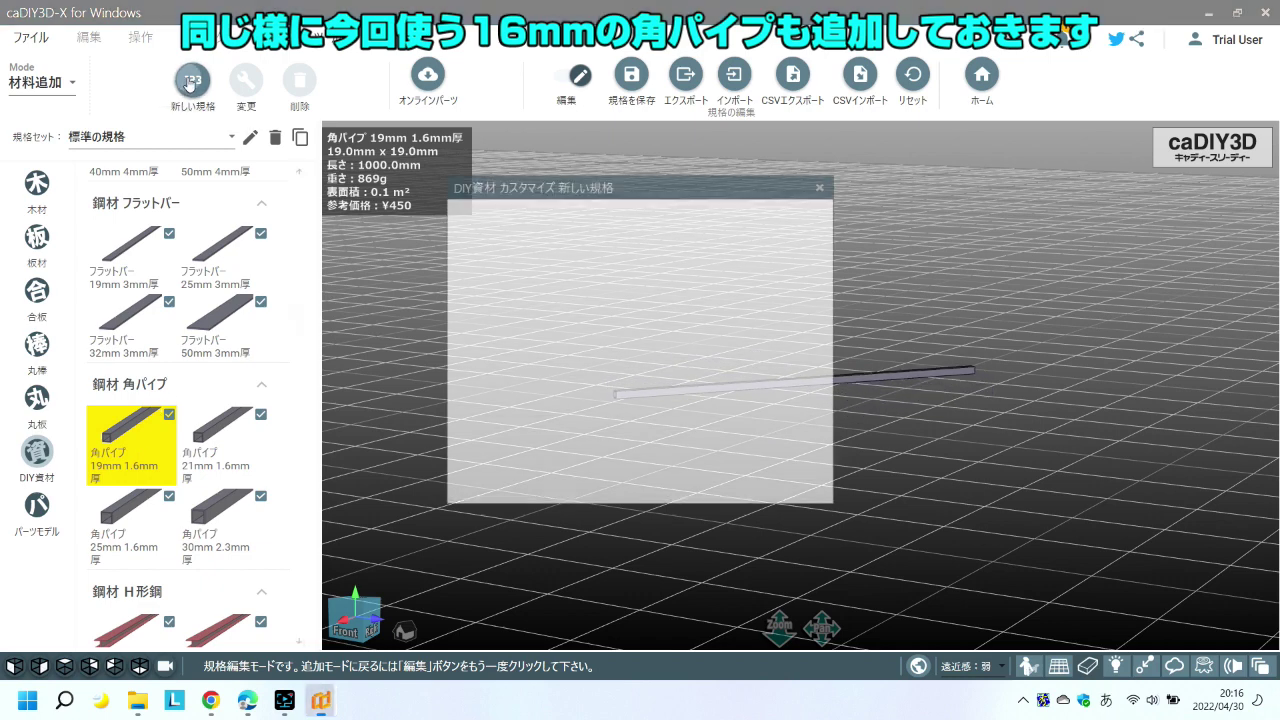
left_click(655, 285)
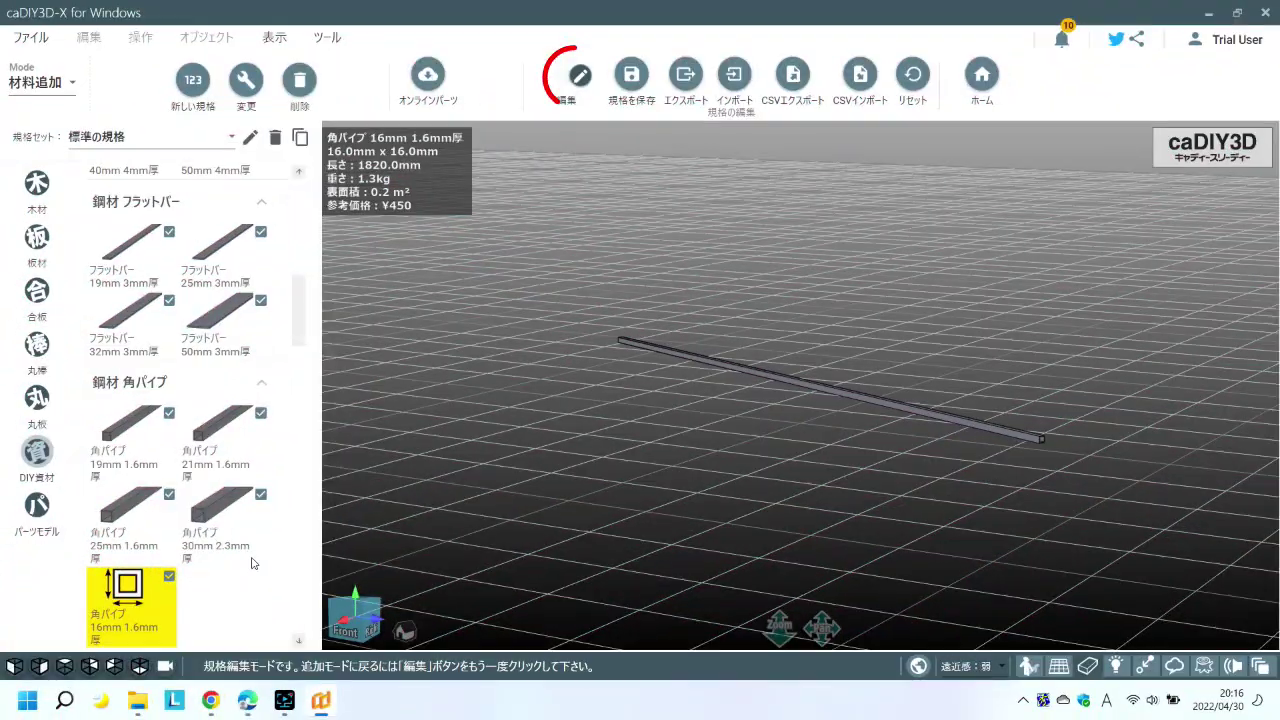
left_click(568, 78)
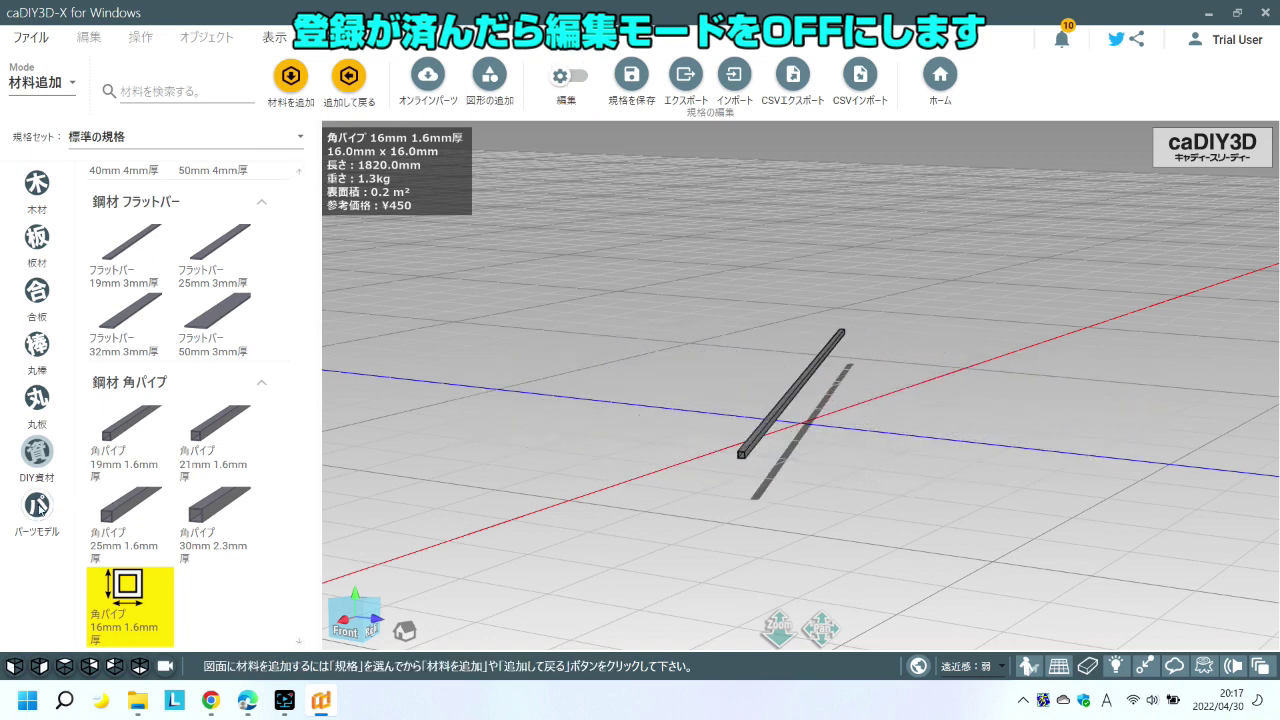
left_click(35, 506)
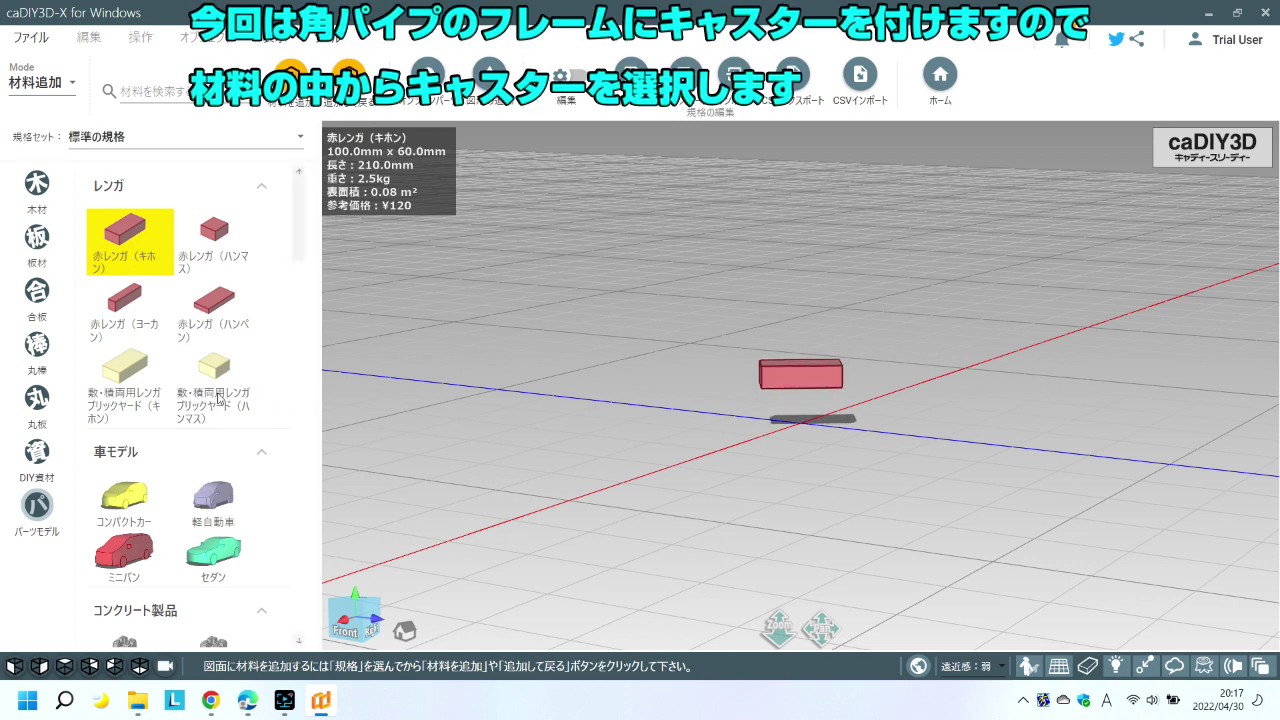
- Scroll down to the hardware parts and pick the 30 mm caster
scroll(217, 397, "down", 3)
scroll(217, 395, "down", 3)
scroll(216, 392, "down", 2)
scroll(216, 388, "down", 2)
scroll(216, 385, "down", 3)
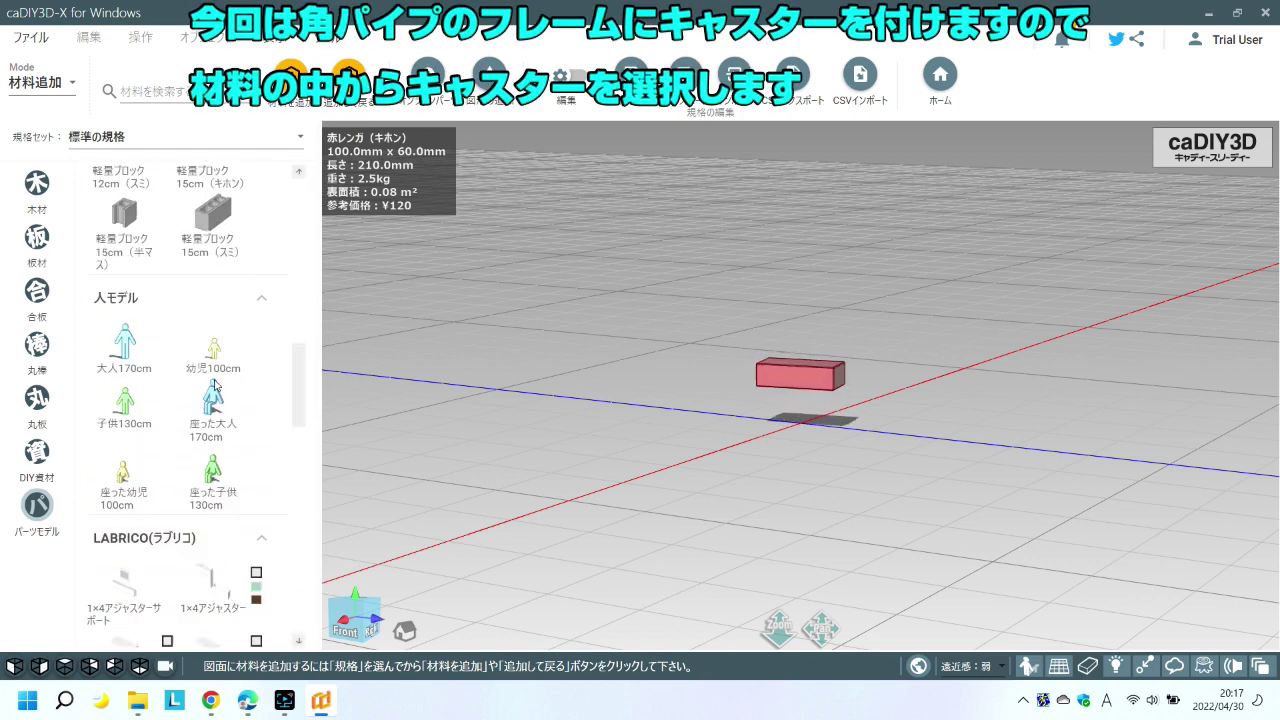
scroll(216, 385, "down", 3)
scroll(216, 385, "down", 2)
scroll(216, 385, "down", 2)
scroll(216, 385, "down", 3)
scroll(216, 385, "down", 2)
scroll(216, 383, "down", 2)
scroll(215, 380, "down", 2)
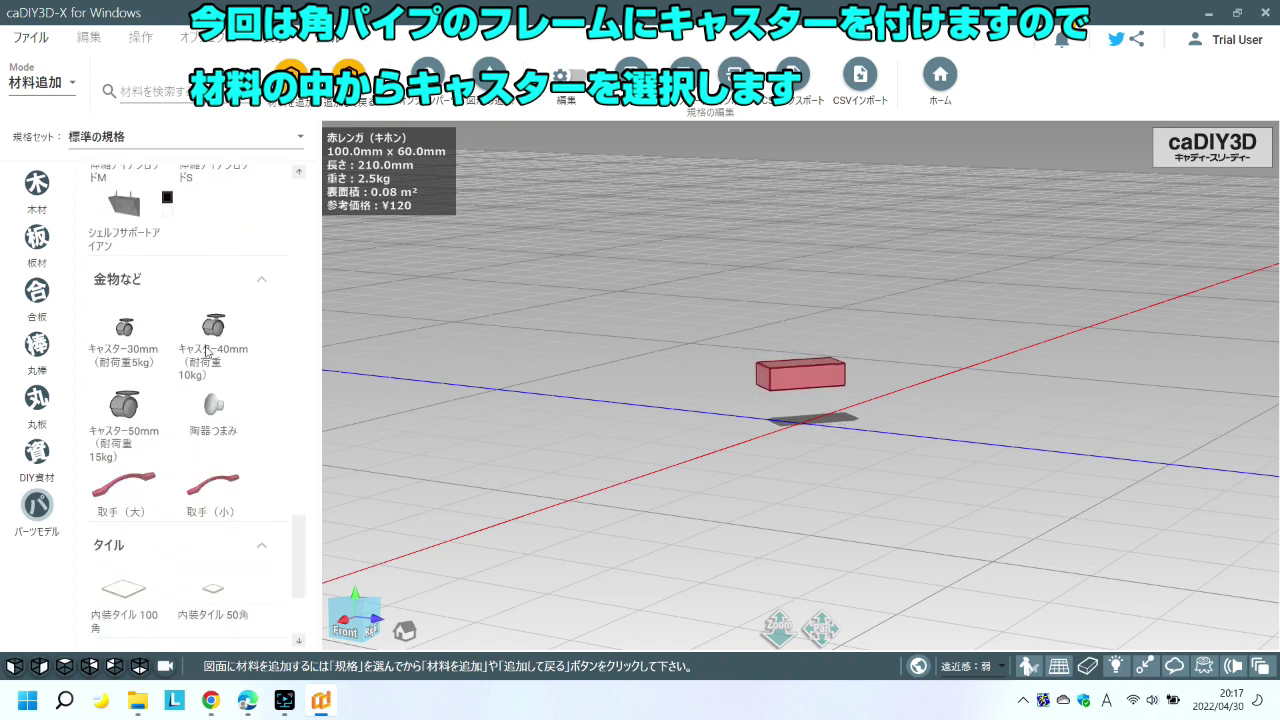
left_click(144, 343)
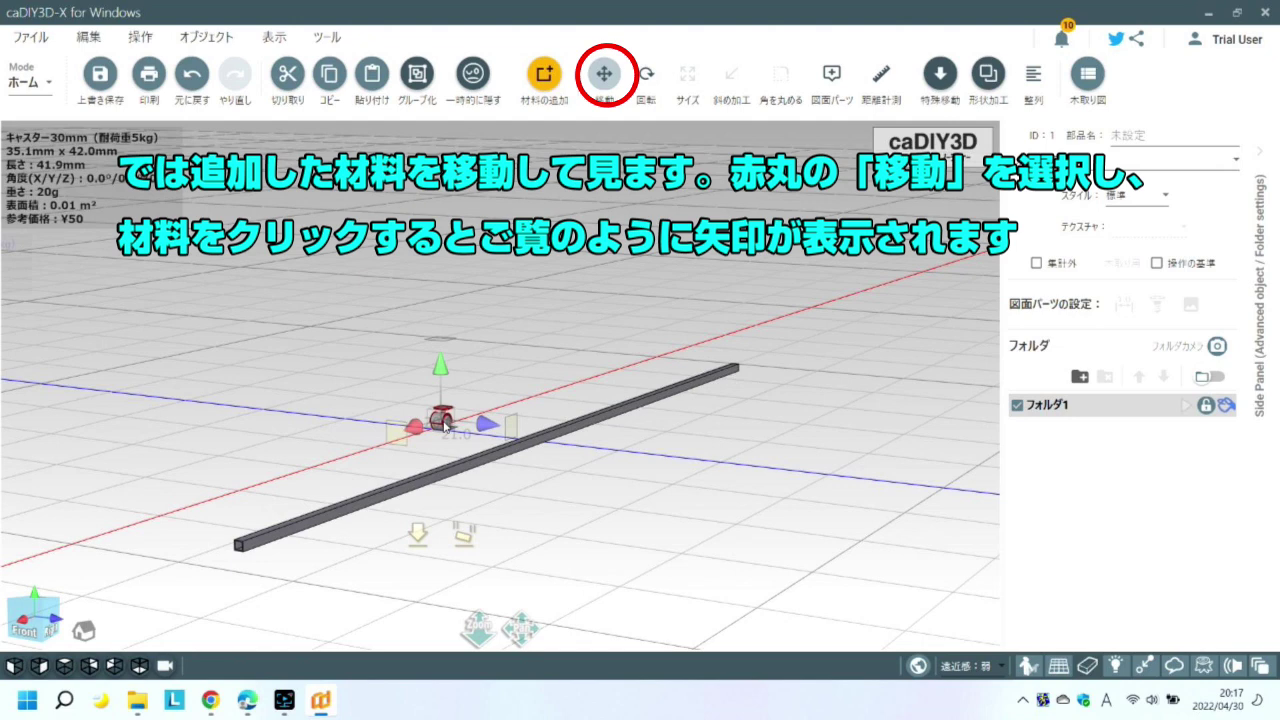
- Slide the caster about 259 mm along the floor and rotate the 1820 mm pipe 90° upright
left_click_drag(445, 424, 681, 318)
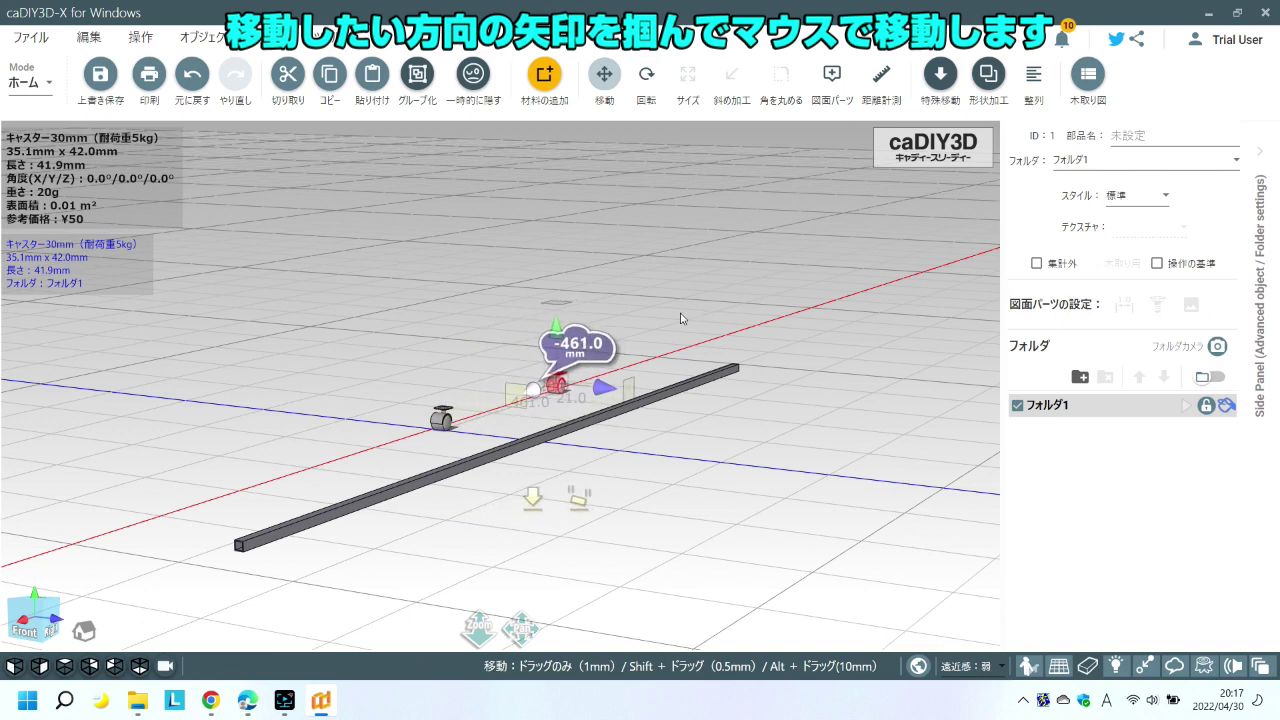
left_click_drag(681, 318, 660, 327)
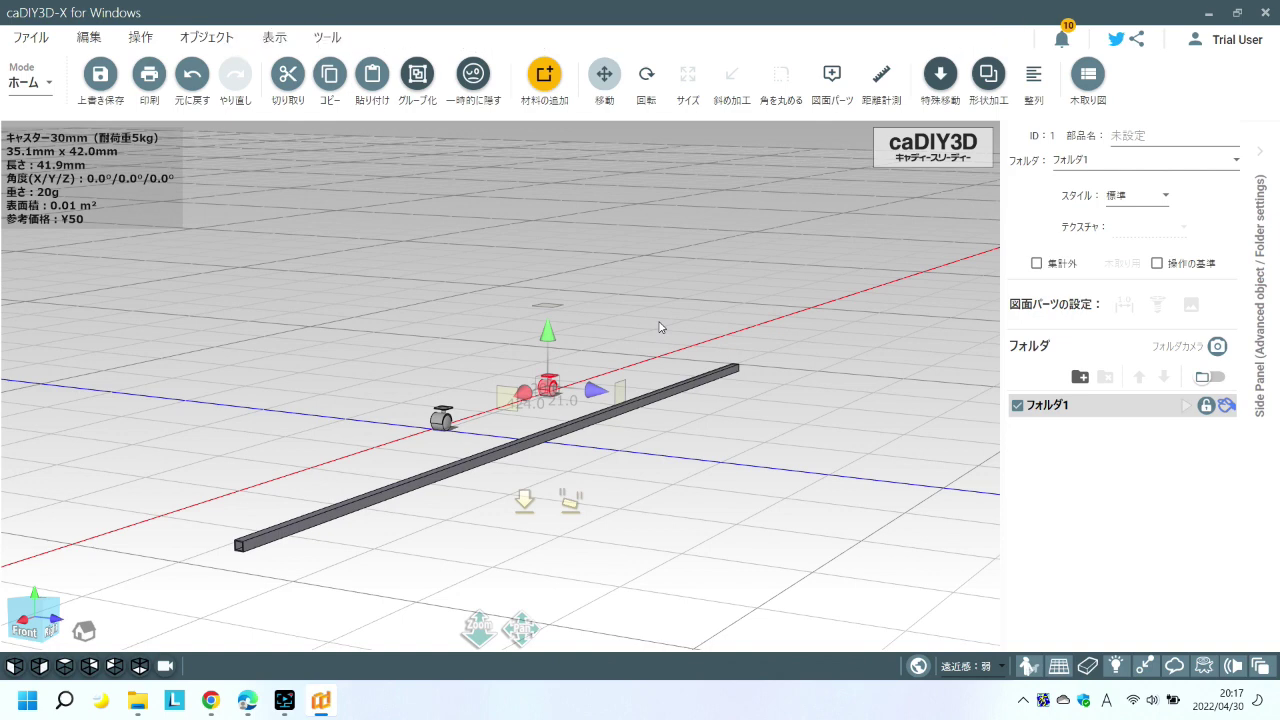
left_click(624, 417)
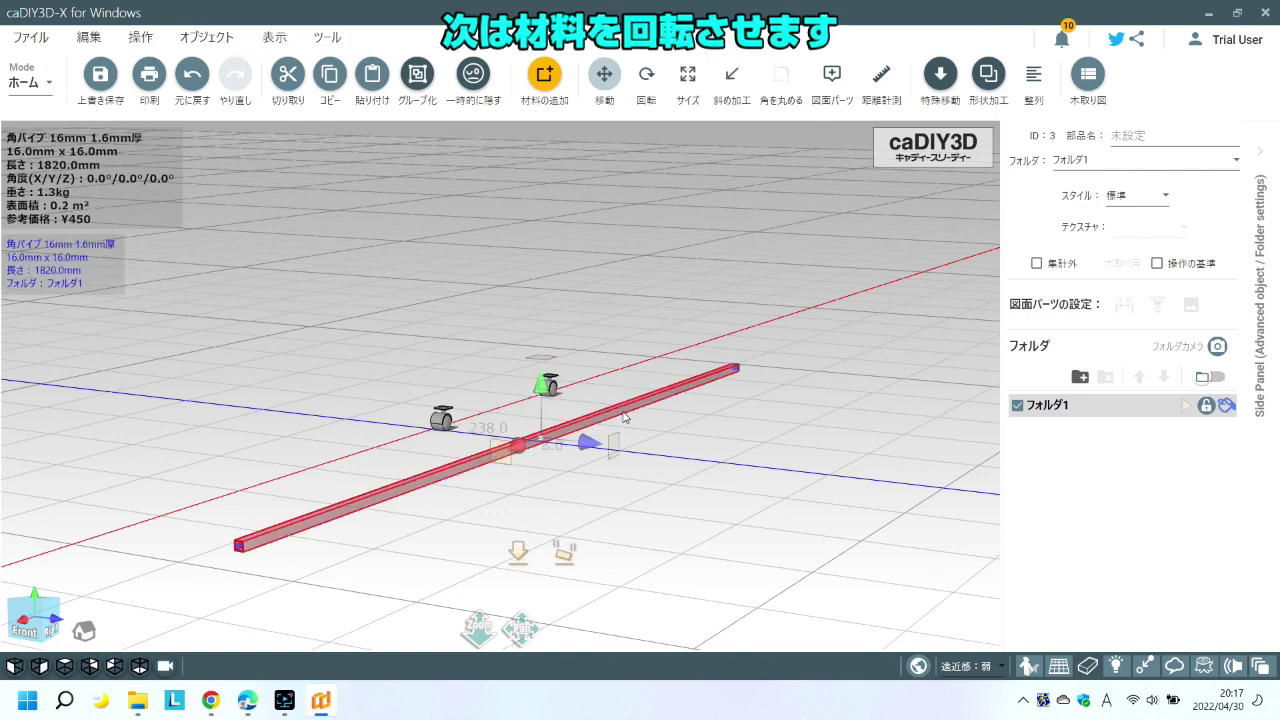
left_click(650, 80)
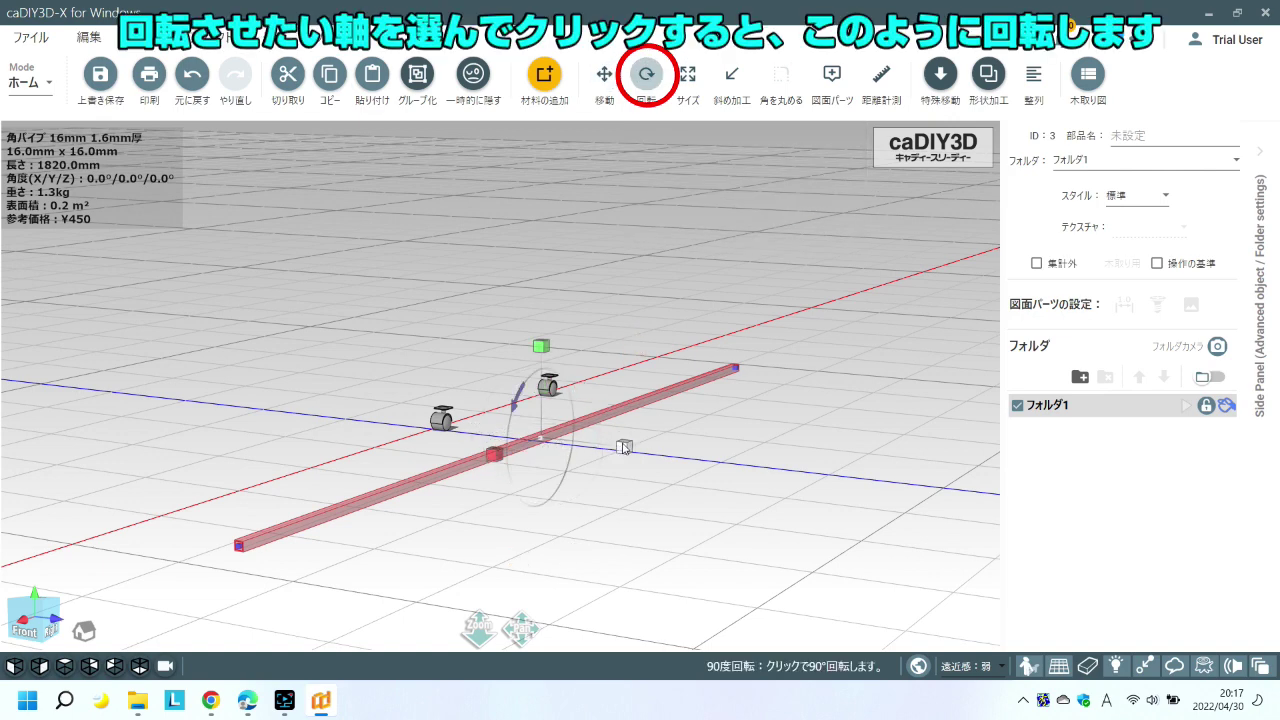
left_click(624, 447)
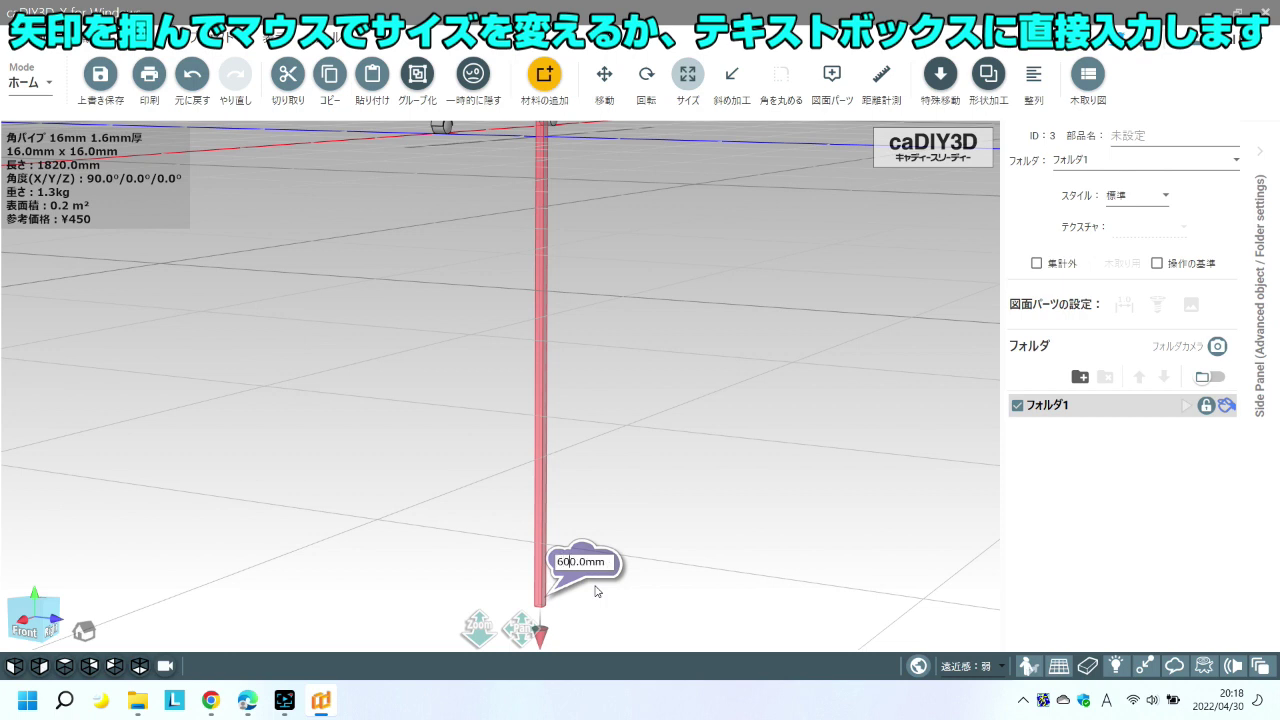
- Shorten the upright pipe to 600 mm and pan the pipe and caster back into view
key("Return")
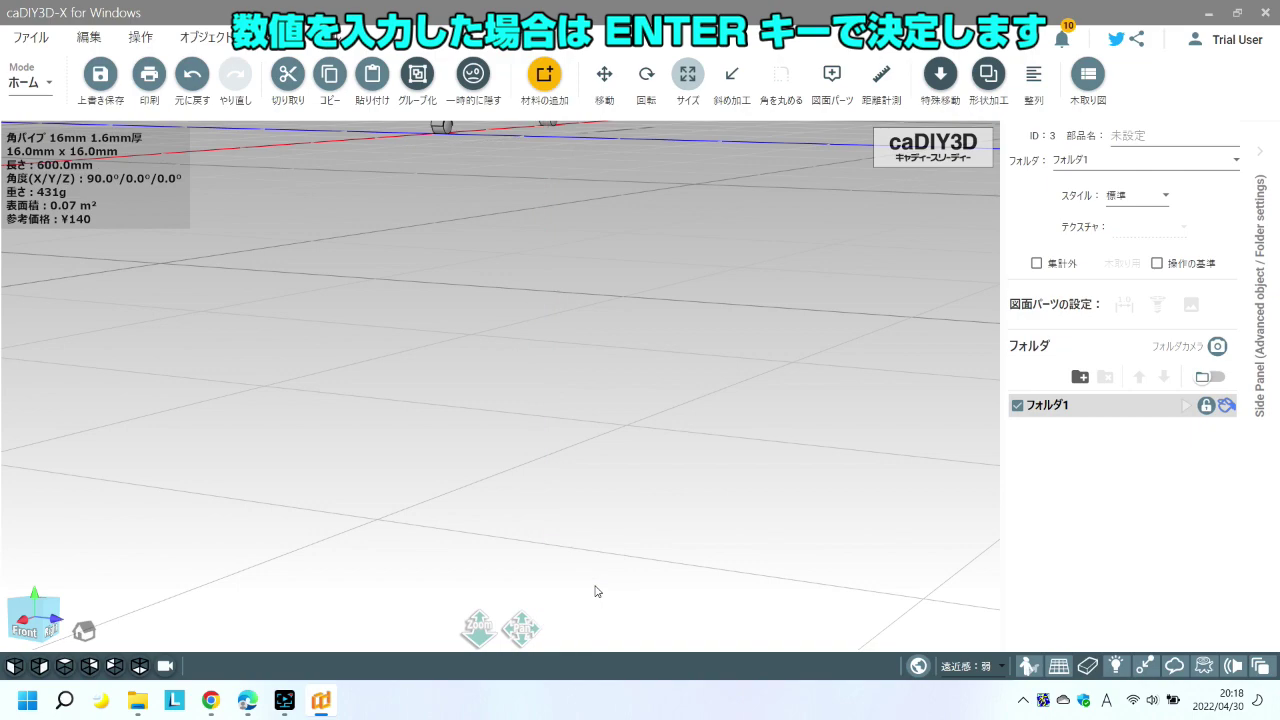
left_click_drag(570, 245, 632, 591)
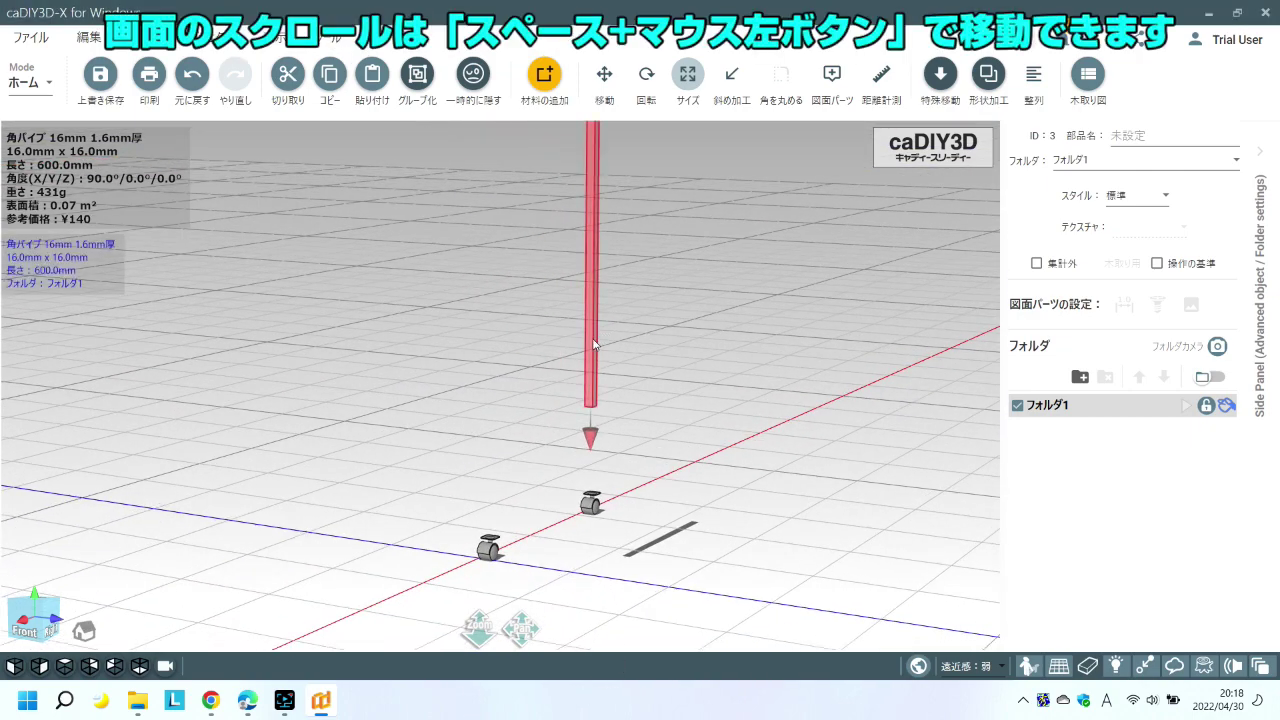
- Move the 600 mm pipe roughly over the caster
left_click(592, 219)
left_click_drag(539, 232, 430, 236)
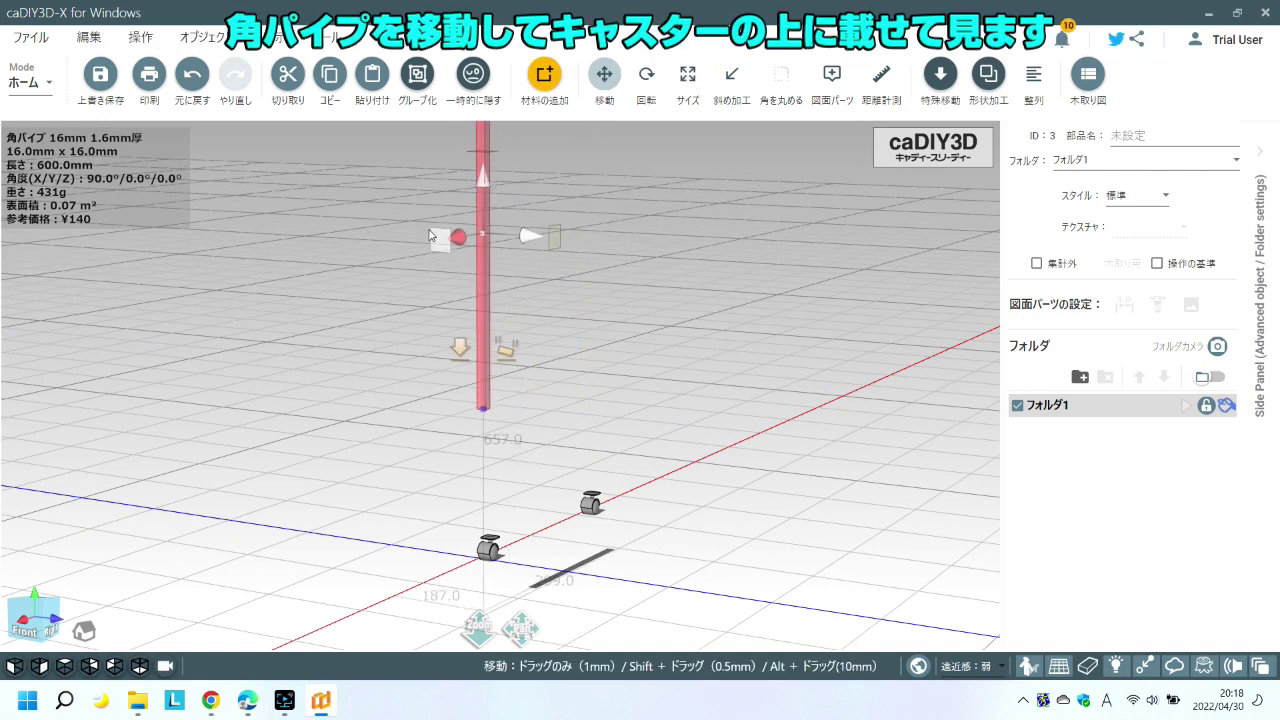
left_click_drag(430, 236, 418, 443)
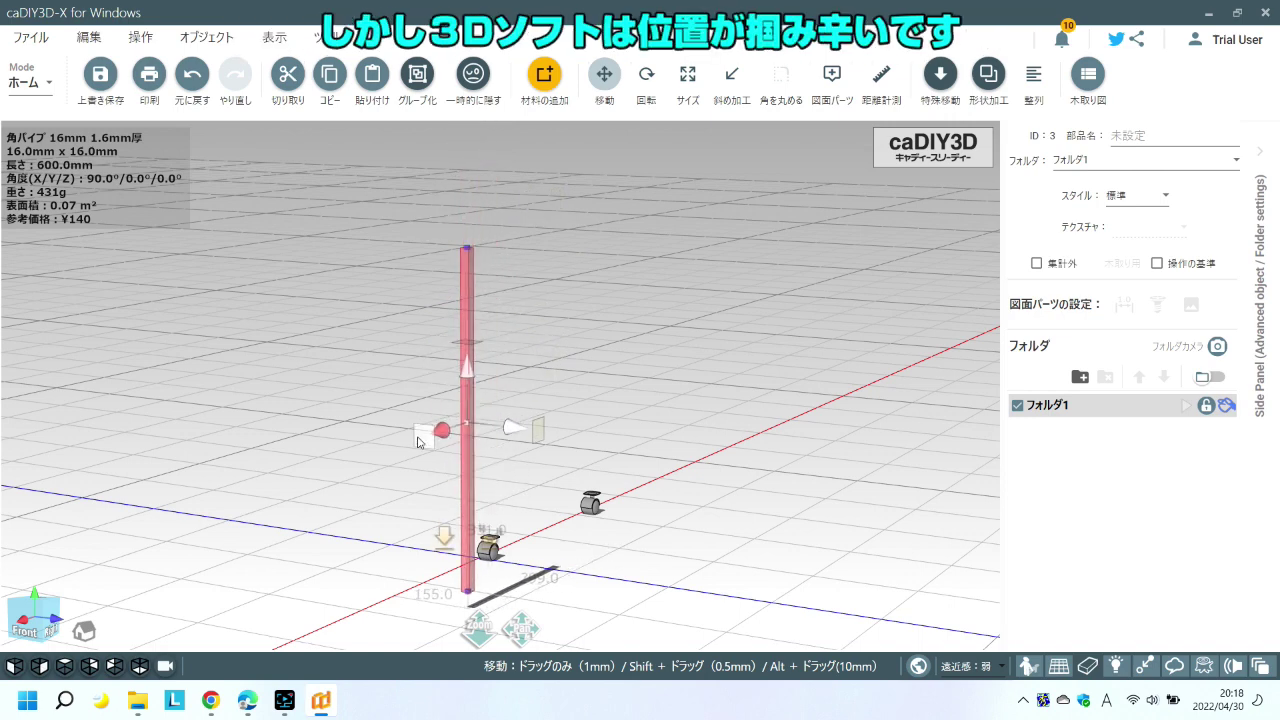
mouse_move(418, 443)
left_mouse_down()
mouse_move(463, 398)
mouse_move(462, 466)
left_mouse_up()
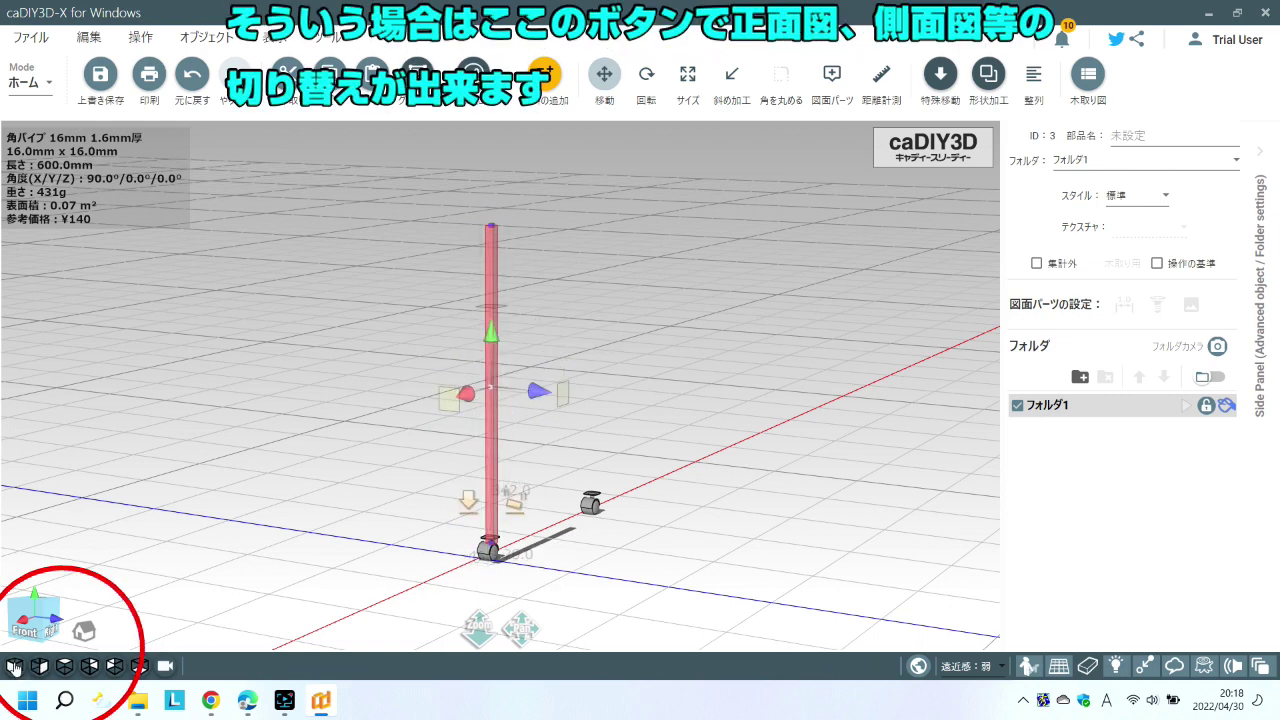
- In the front view, lower the pipe until it snaps onto the caster
left_click(14, 667)
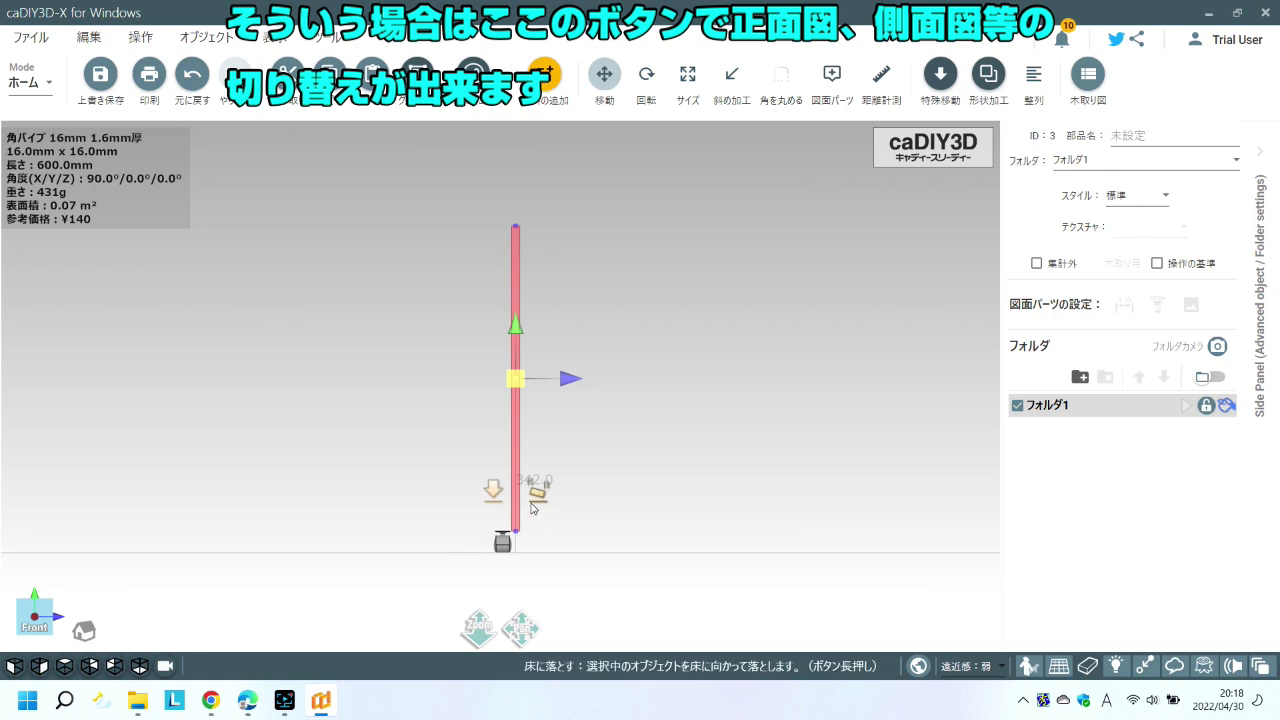
mouse_move(516, 322)
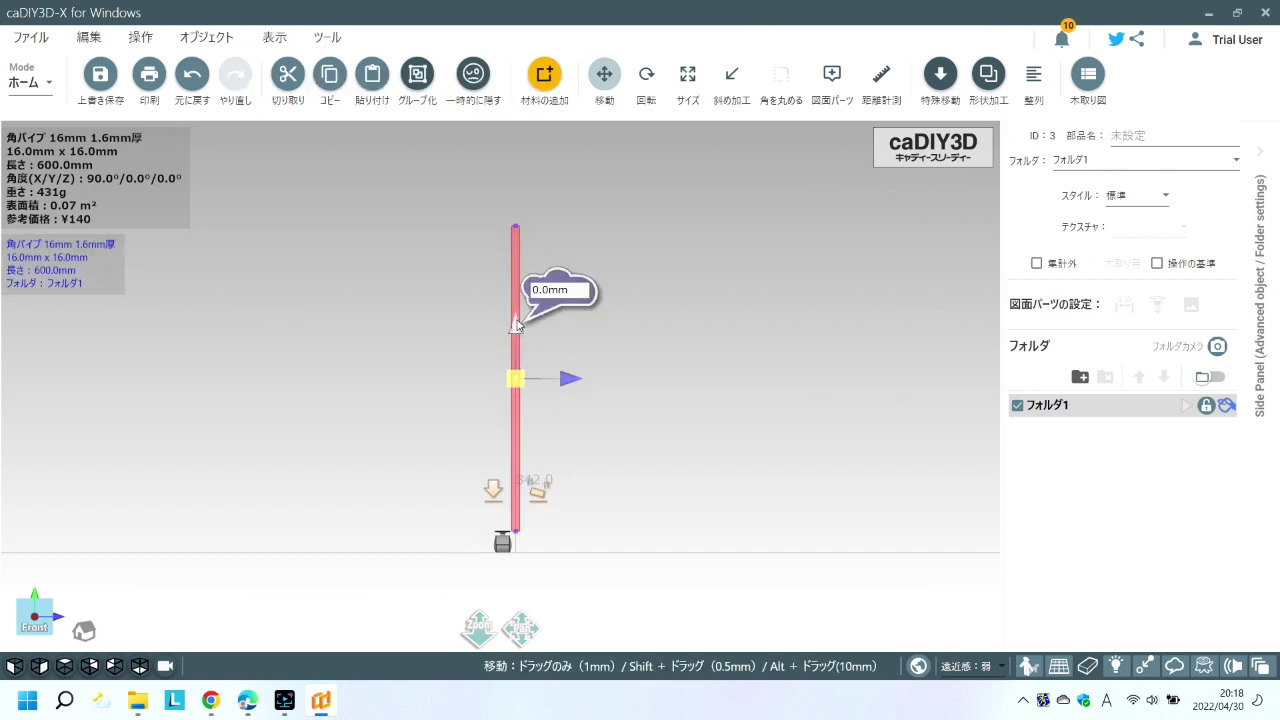
left_click_drag(516, 326, 516, 280)
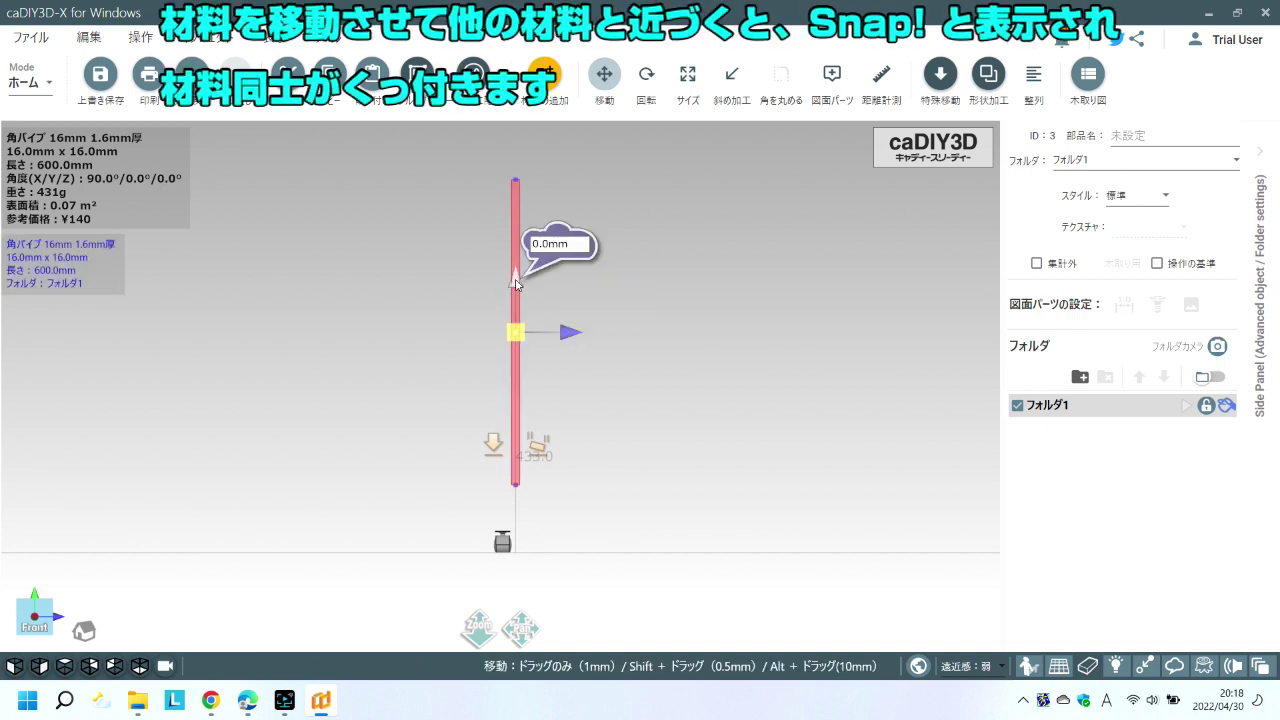
left_click_drag(516, 284, 510, 323)
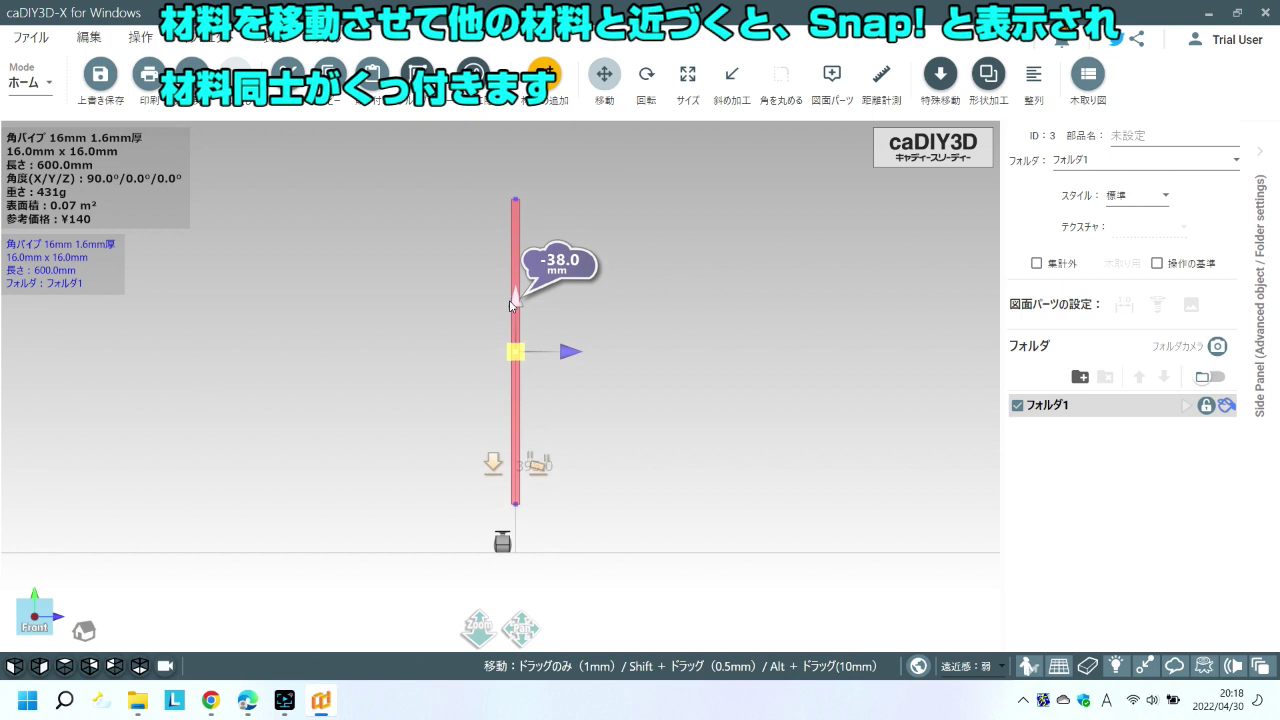
left_click_drag(510, 318, 512, 322)
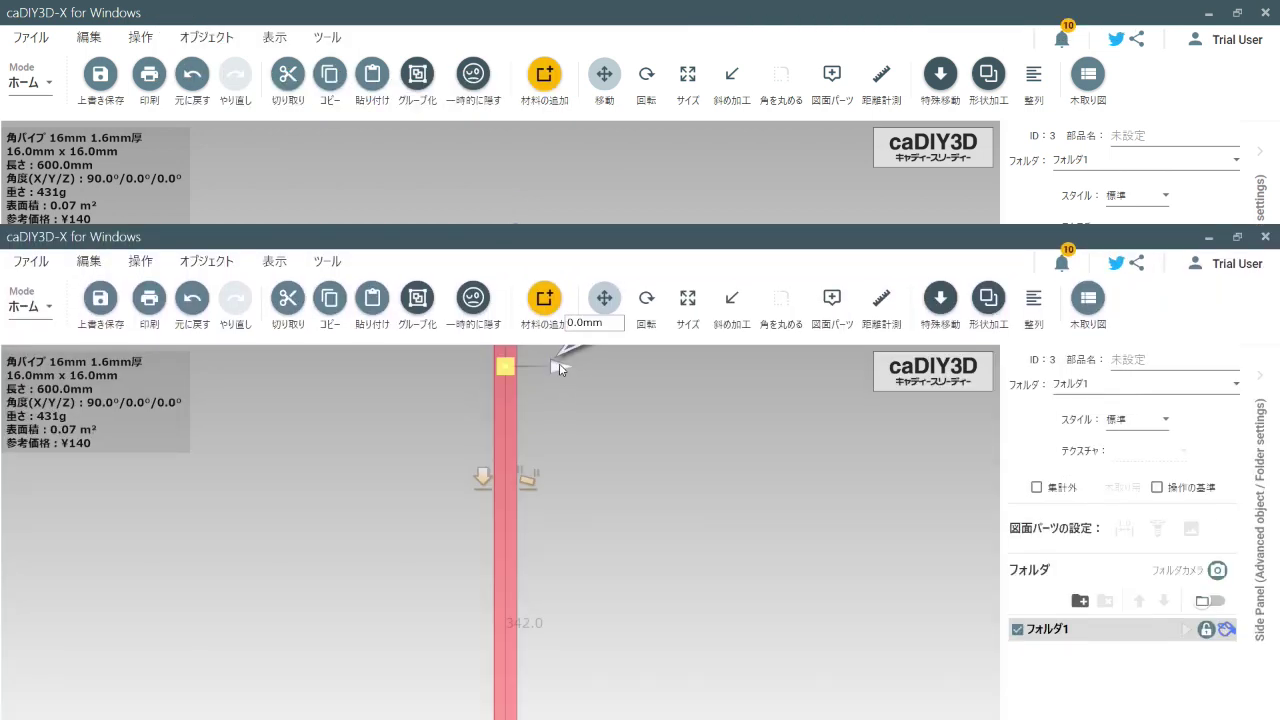
scroll(559, 143, "down", 2)
scroll(559, 143, "down", 2)
scroll(559, 143, "down", 2)
scroll(559, 143, "down", 1)
scroll(559, 143, "down", 2)
scroll(559, 143, "down", 1)
scroll(559, 143, "down", 1)
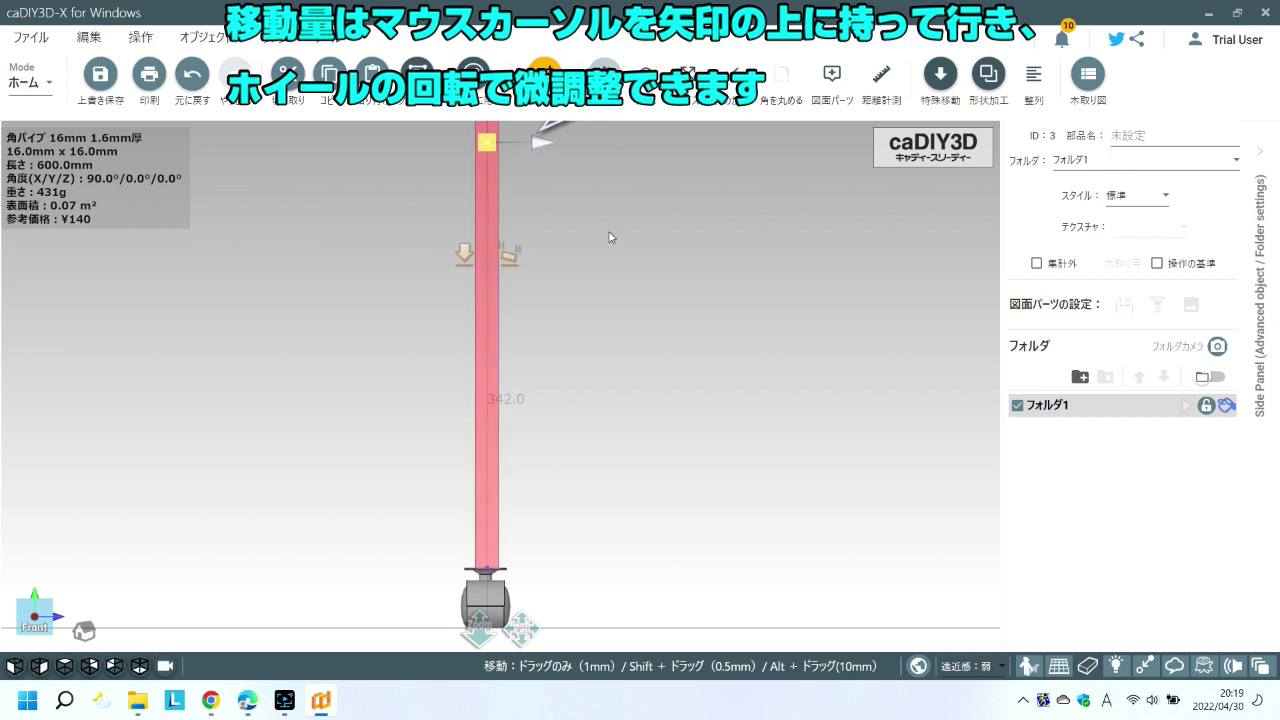
- In the right side view, zoom in to check the pipe sits on the caster
left_click(40, 672)
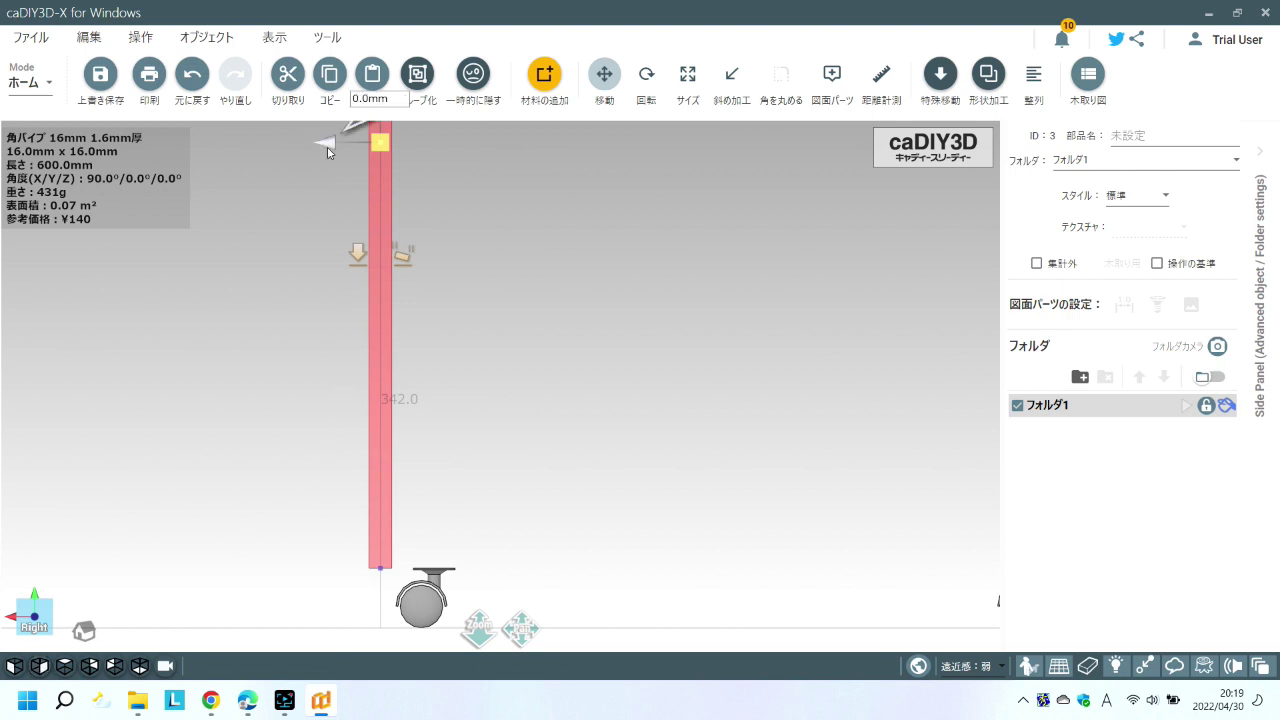
scroll(328, 150, "up", 1)
scroll(328, 150, "up", 1)
scroll(328, 150, "up", 1)
scroll(328, 150, "up", 2)
scroll(328, 150, "up", 2)
scroll(328, 150, "up", 2)
scroll(328, 150, "up", 2)
scroll(328, 150, "up", 2)
scroll(328, 150, "up", 2)
scroll(328, 150, "up", 2)
scroll(328, 150, "up", 2)
scroll(328, 150, "up", 1)
scroll(328, 150, "up", 1)
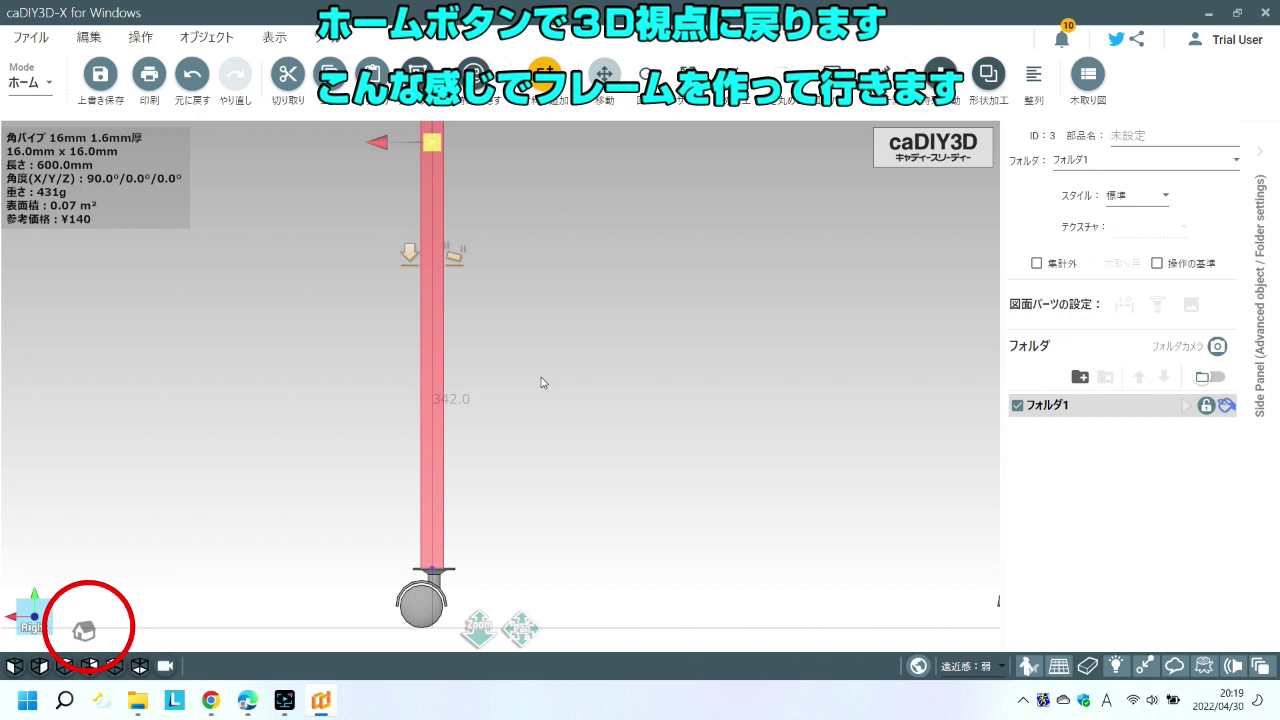
- Return to the Home view and add a 1000 mm teak laminated board from 板材
left_click(83, 632)
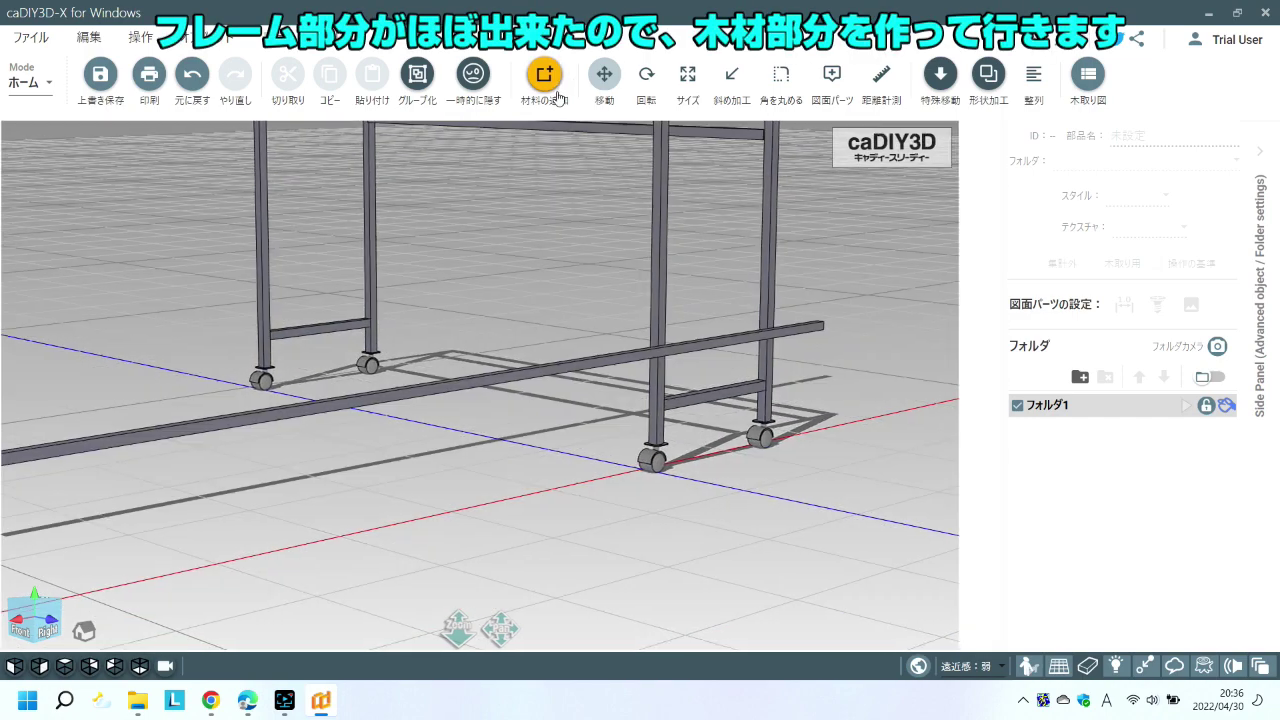
left_click(544, 74)
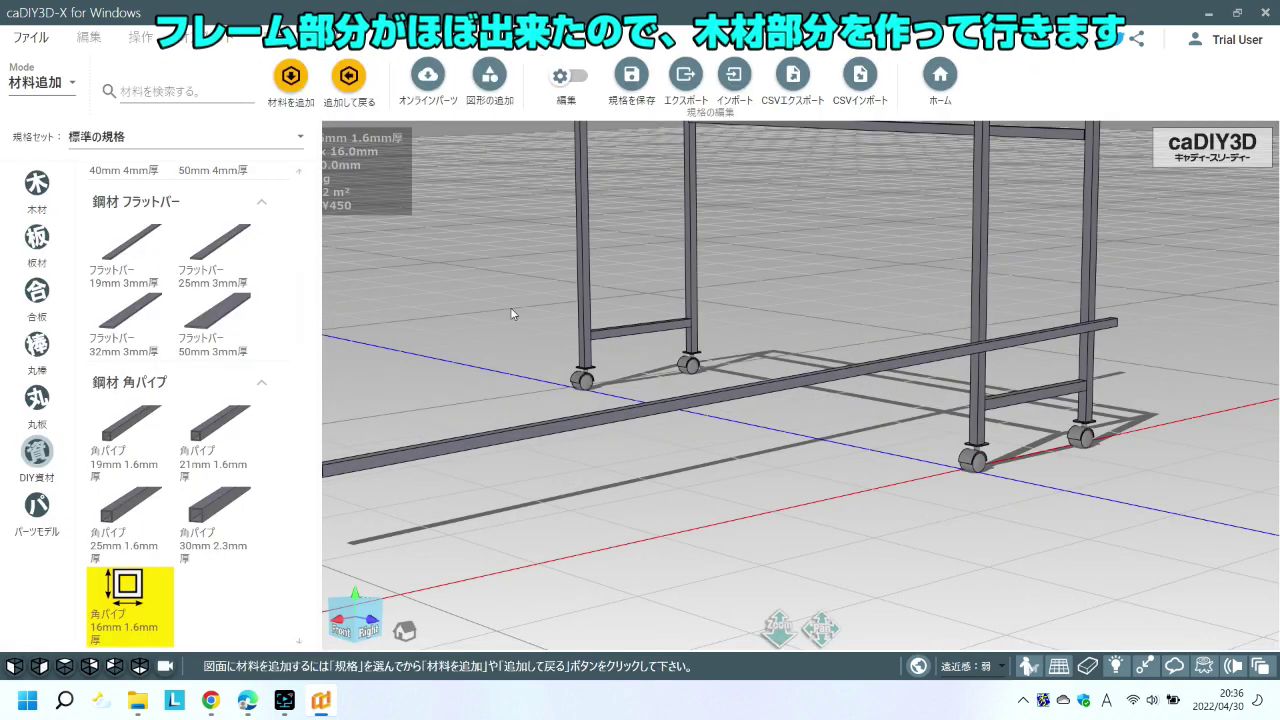
left_click(36, 240)
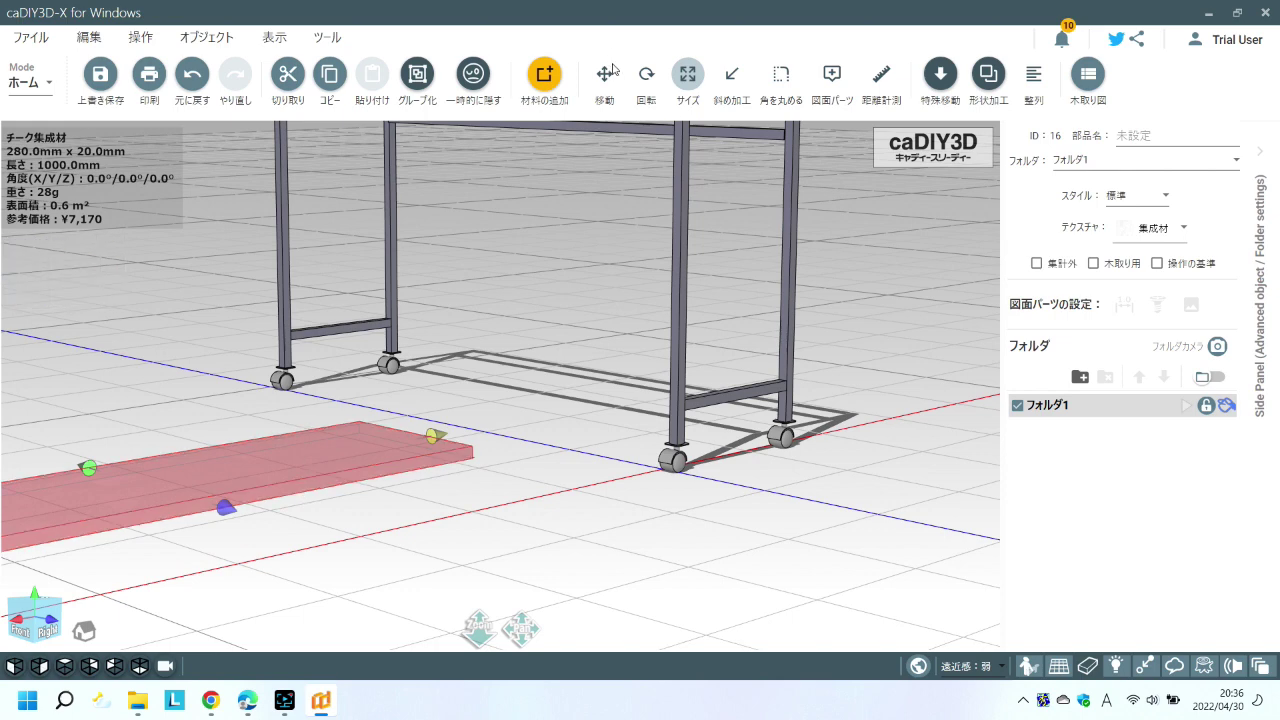
- Rotate the teak board 90° about Y to lie lengthwise, then deselect it
left_click(646, 80)
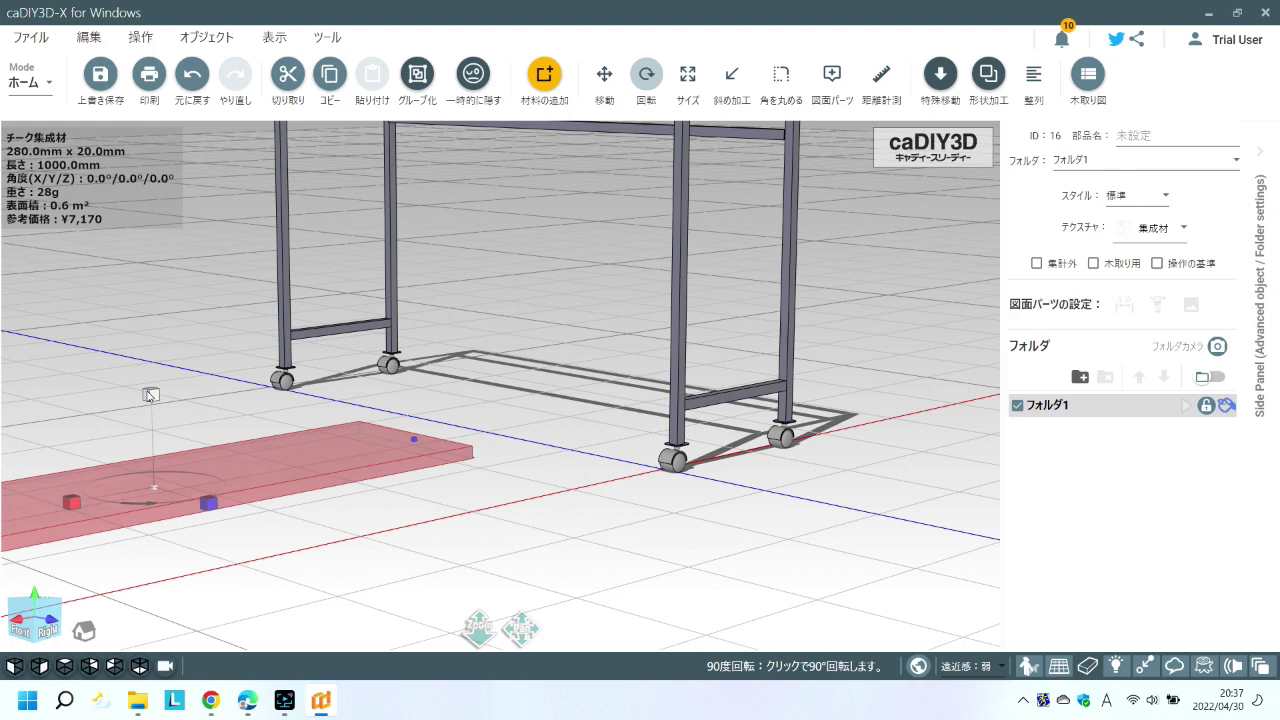
left_click(150, 395)
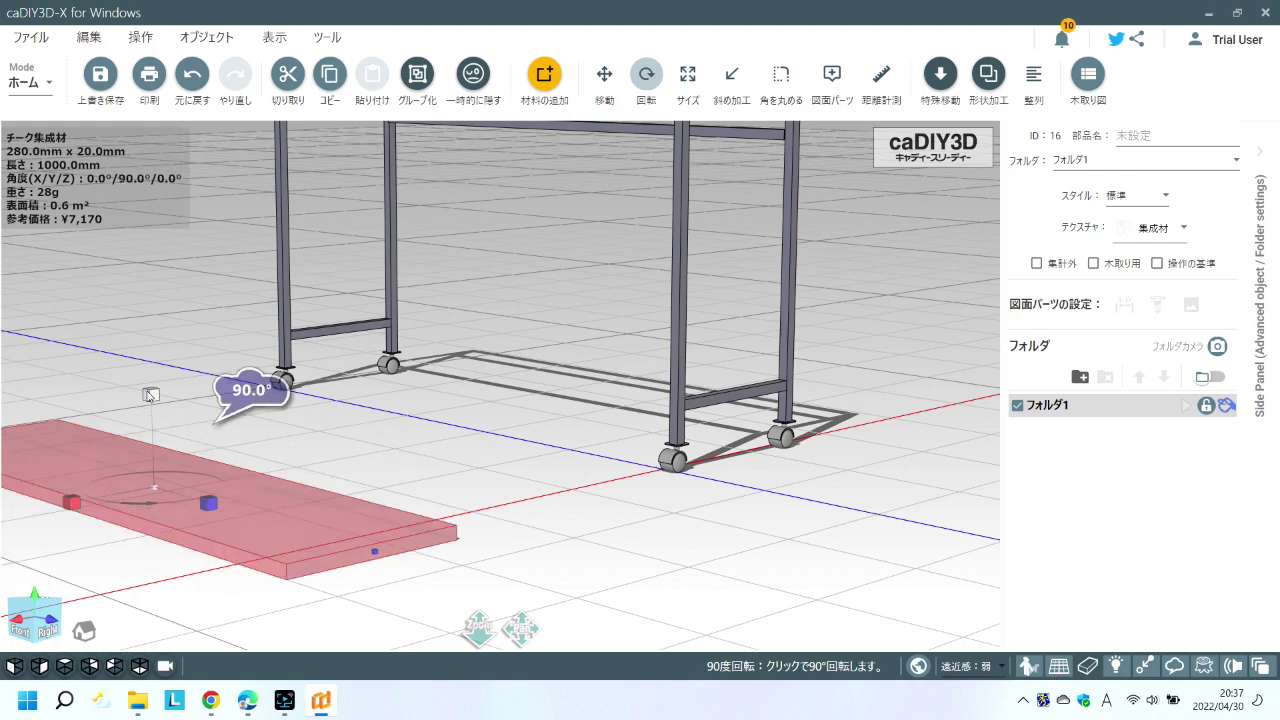
left_click(330, 451)
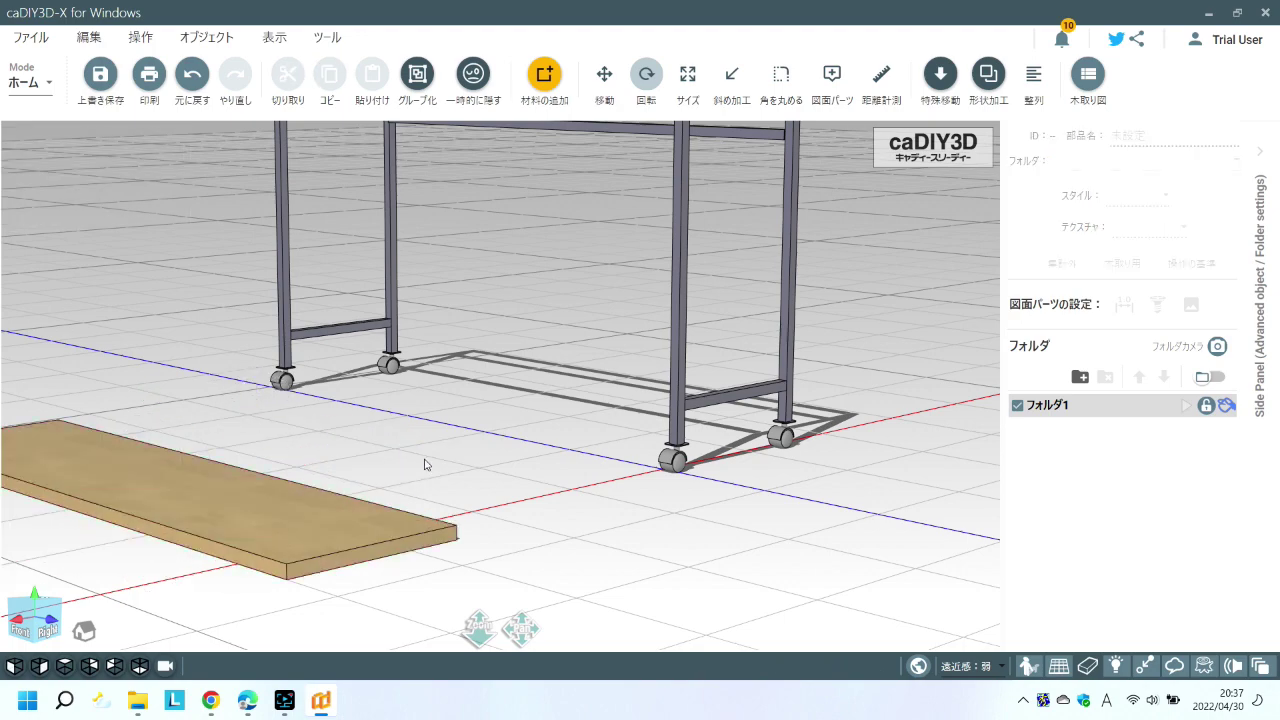
middle_click_drag(424, 464, 523, 563)
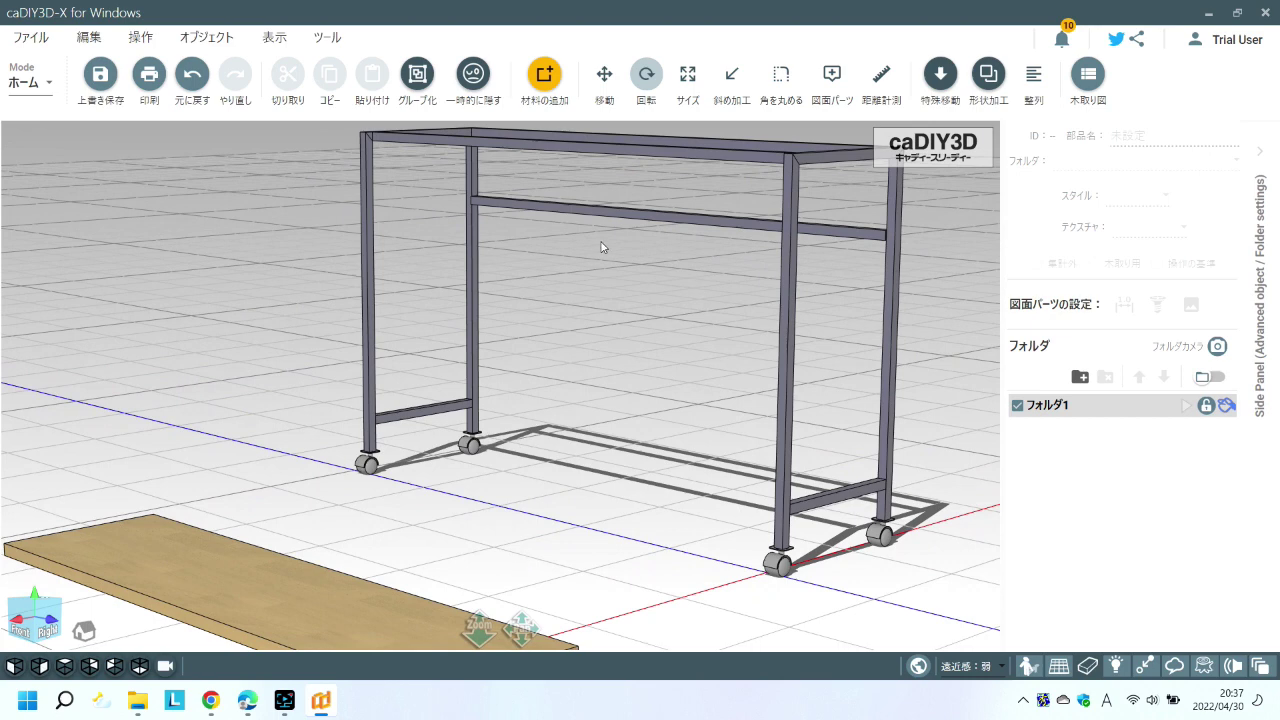
- Move the teak board up above the rack top and shift it 208 mm sideways
left_click(329, 595)
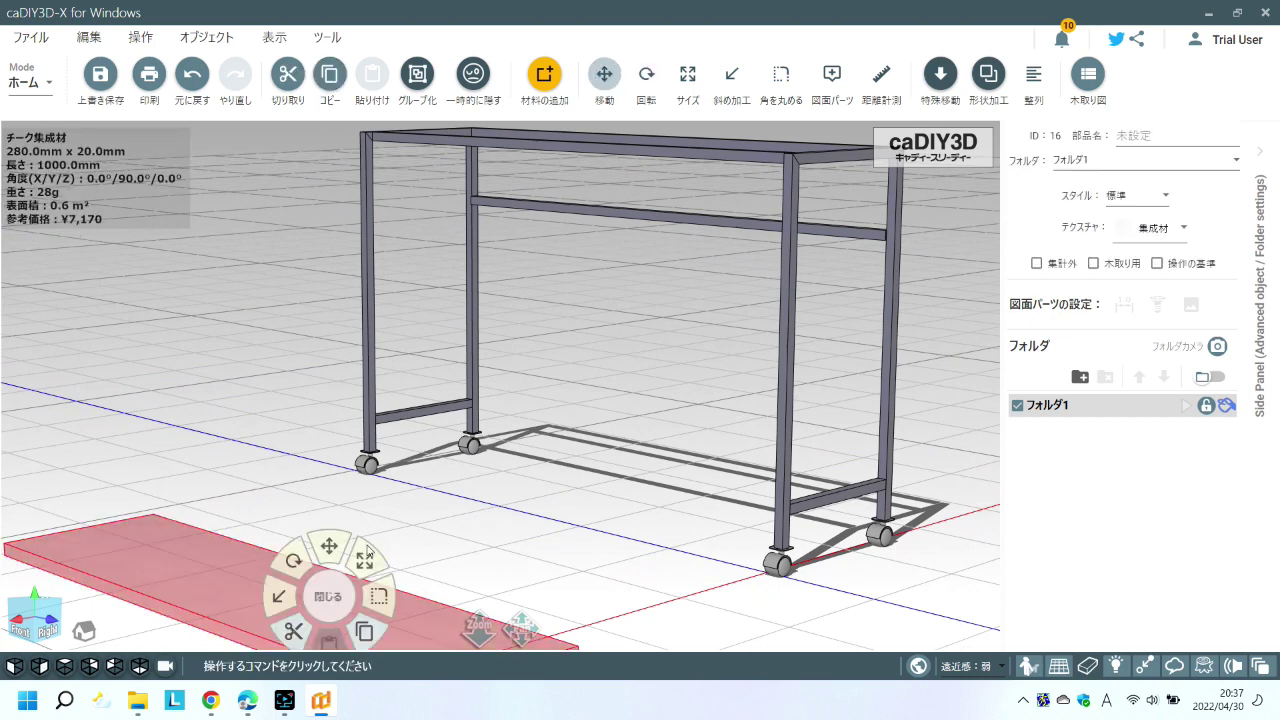
left_click(332, 548)
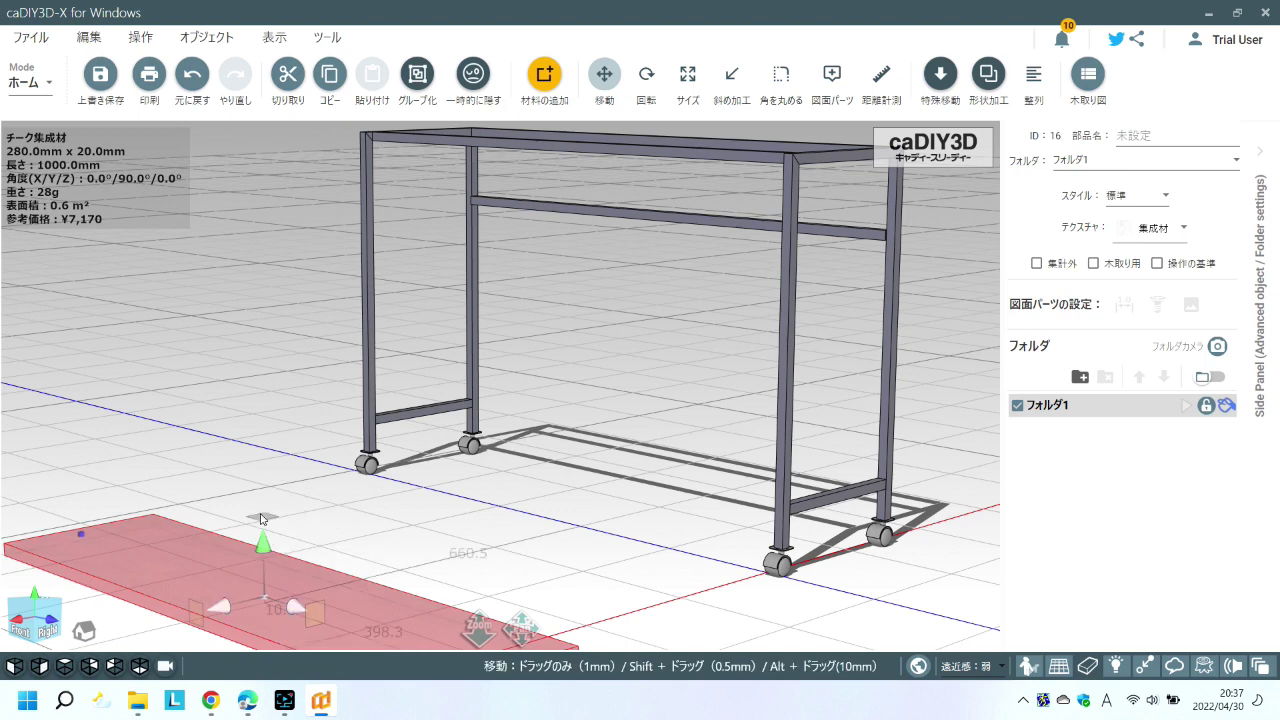
left_click_drag(262, 515, 519, 140)
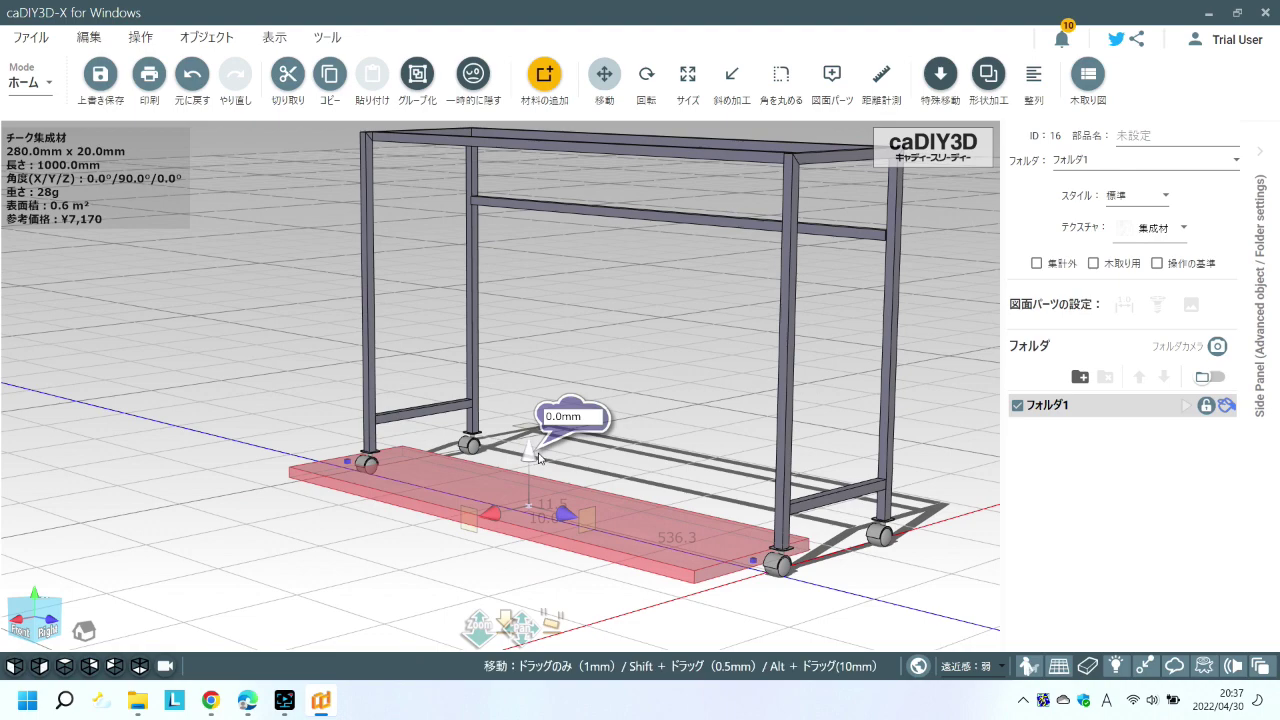
left_click_drag(531, 460, 589, 115)
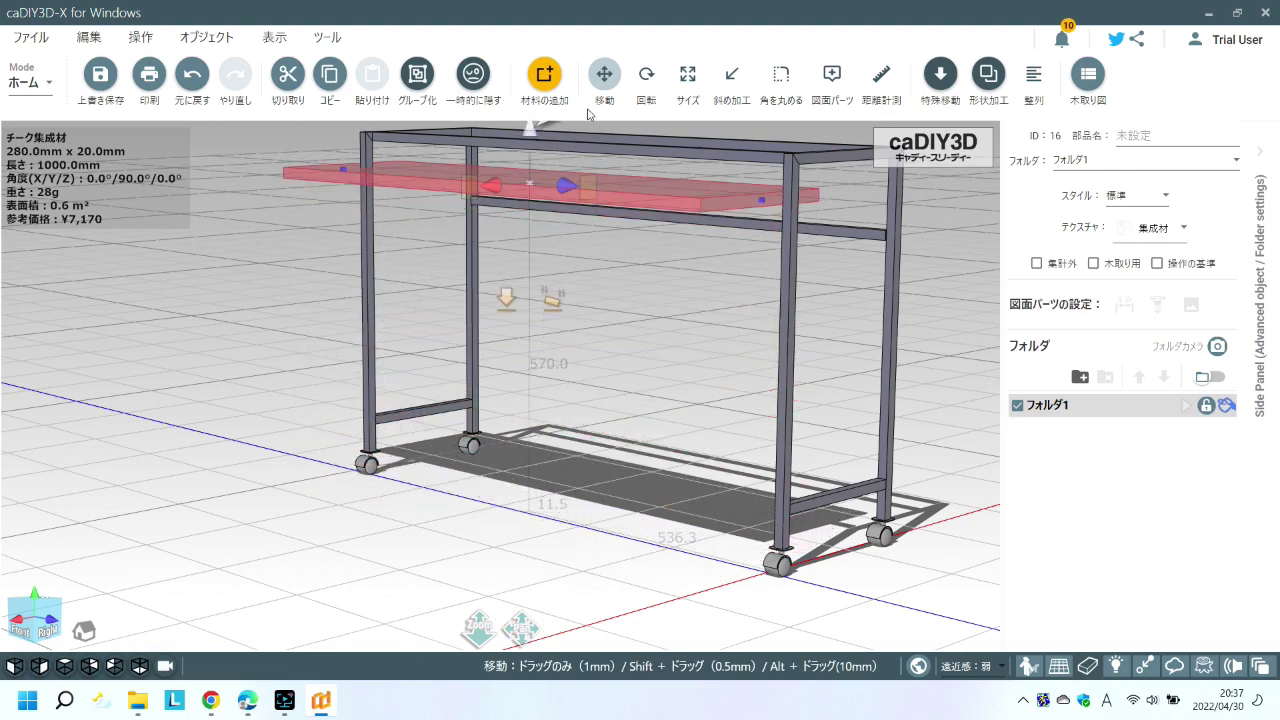
mouse_move(600, 347)
right_mouse_down()
mouse_move(543, 534)
mouse_move(493, 358)
right_mouse_up()
mouse_move(485, 325)
left_mouse_down()
mouse_move(539, 156)
mouse_move(467, 157)
left_mouse_up()
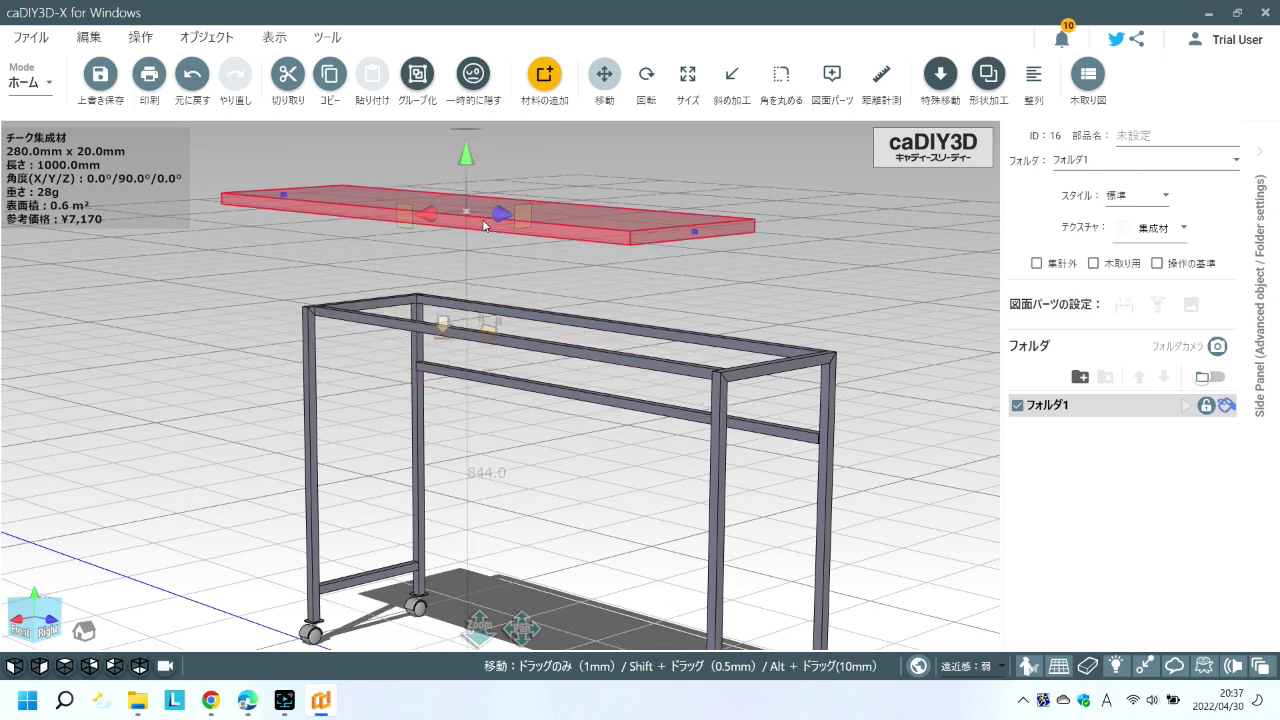
left_click_drag(502, 218, 562, 220)
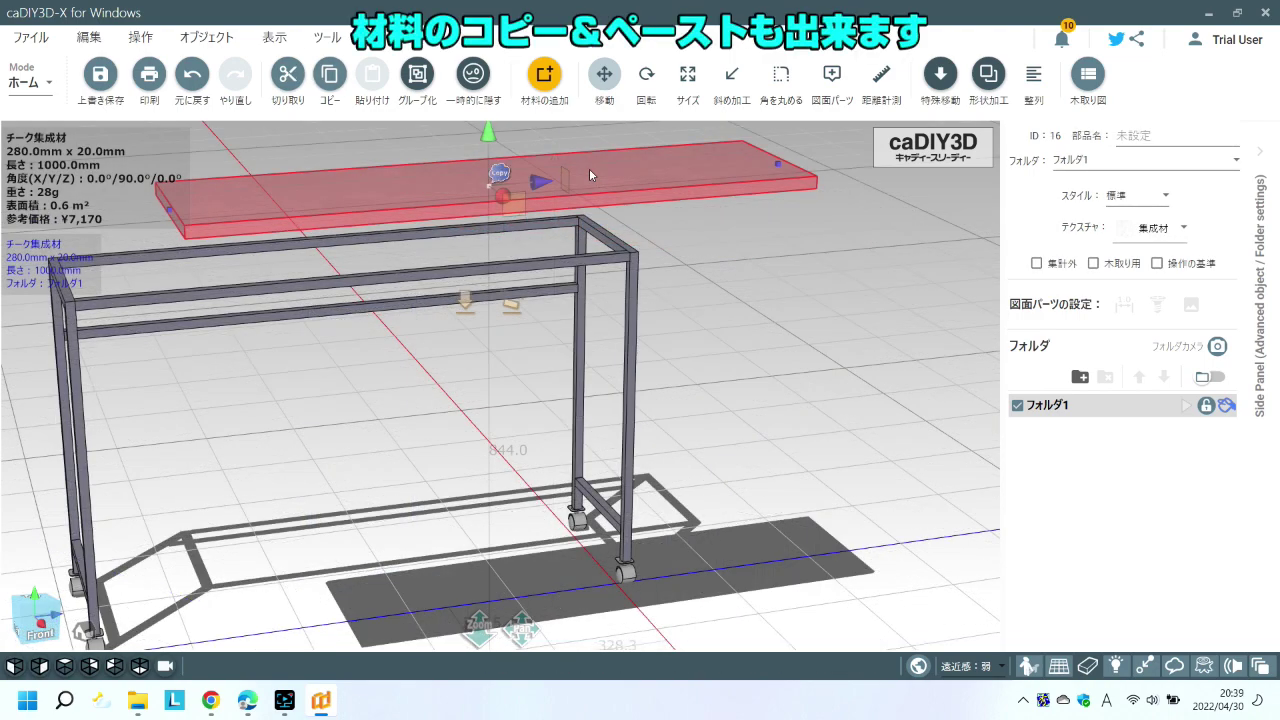
- Copy the board and slide the pasted copy until it is centred over the frame in Right view
key("ctrl+c")
left_click(765, 340)
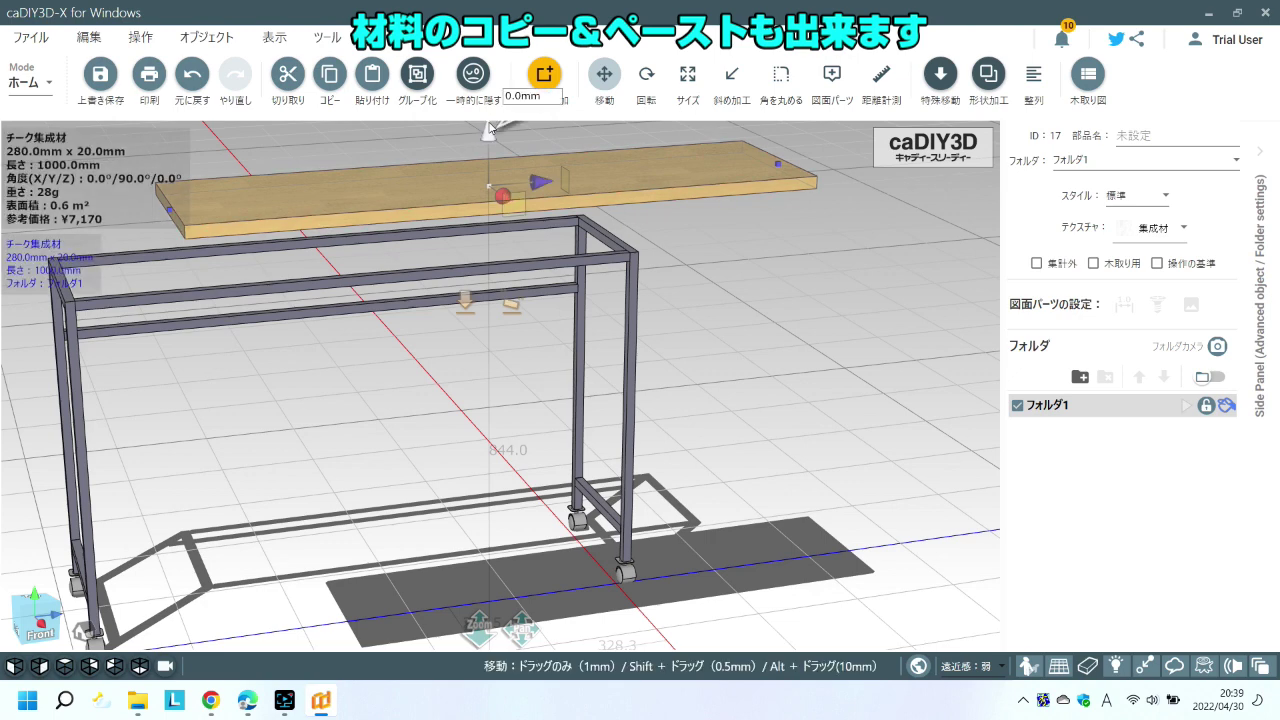
left_click_drag(490, 128, 490, 195)
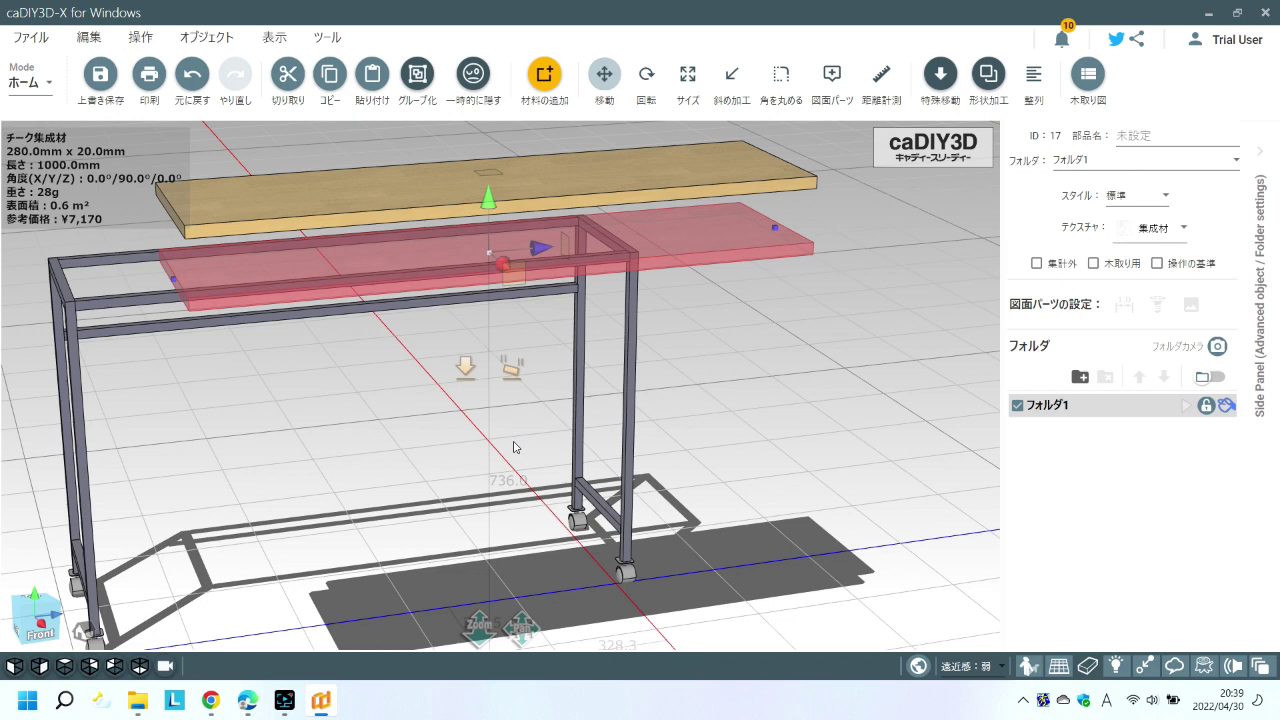
left_click(12, 670)
left_click_drag(362, 240, 565, 248)
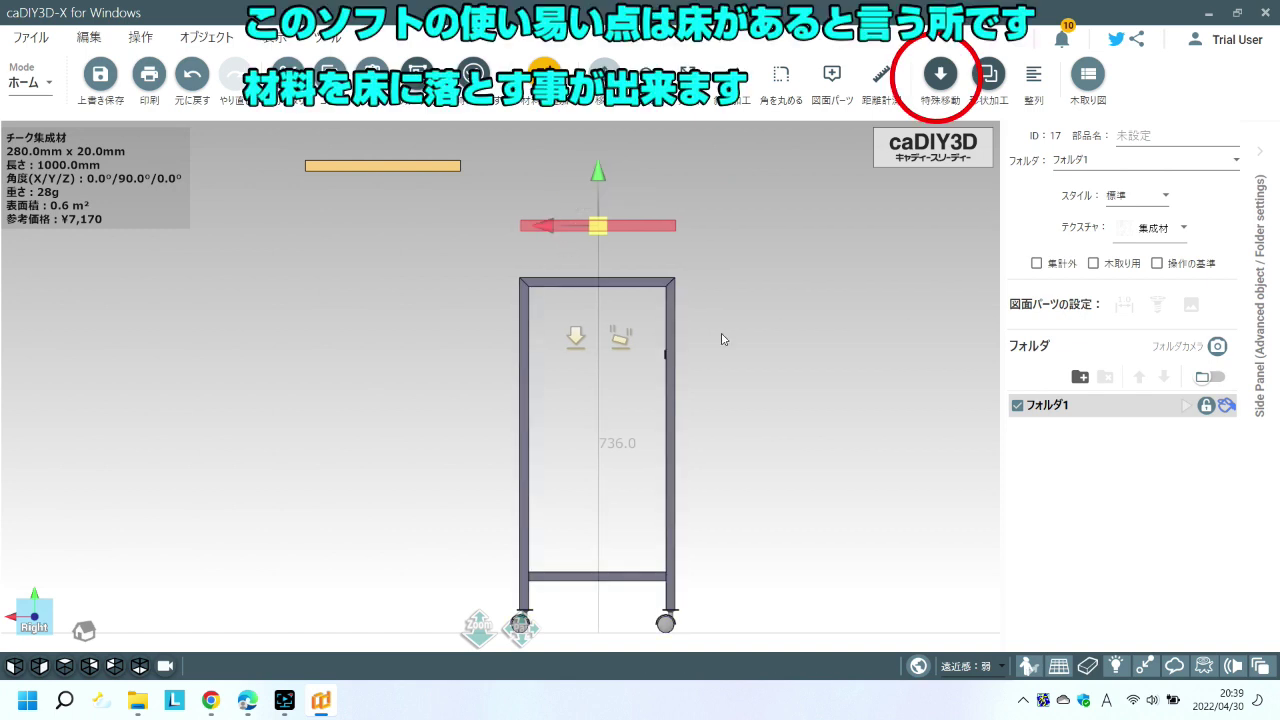
- Drop the teak board onto the frame top using 特殊移動 > 床に落とす
left_click(932, 84)
left_click(946, 179)
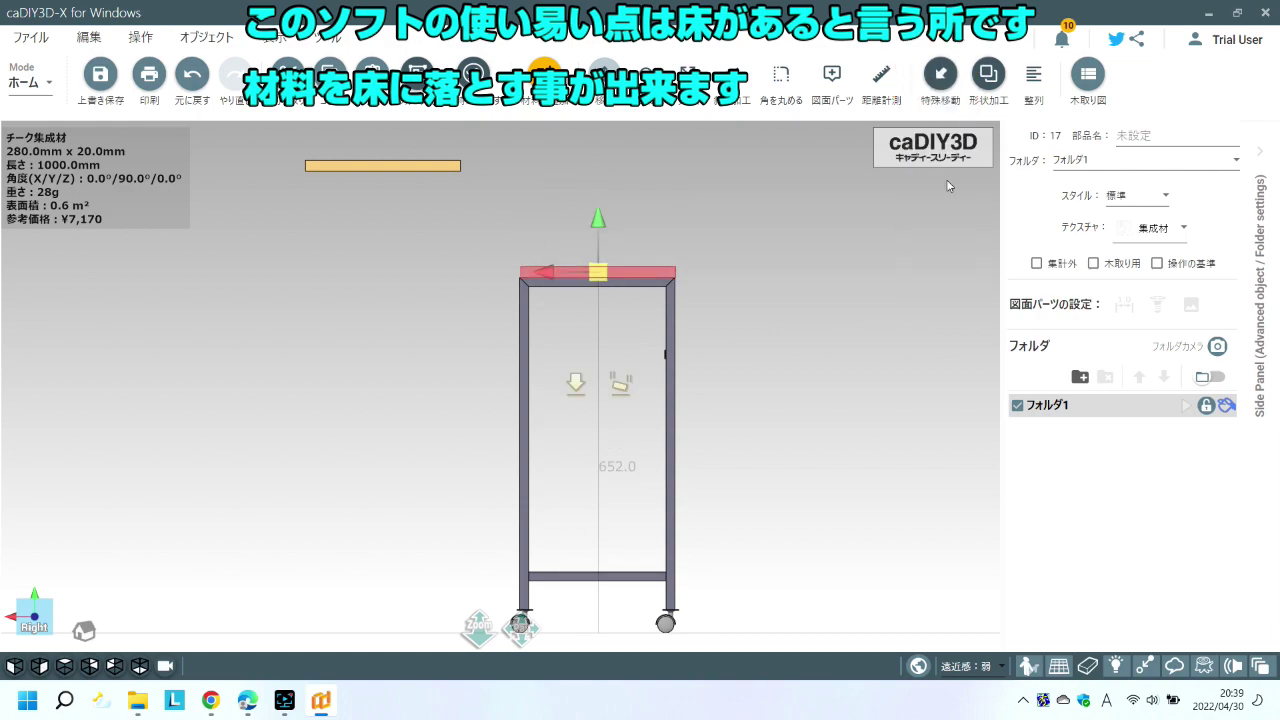
mouse_move(925, 311)
right_mouse_down()
mouse_move(722, 348)
mouse_move(673, 342)
mouse_move(835, 342)
mouse_move(845, 336)
mouse_move(680, 357)
mouse_move(632, 347)
right_mouse_up()
left_click(632, 347)
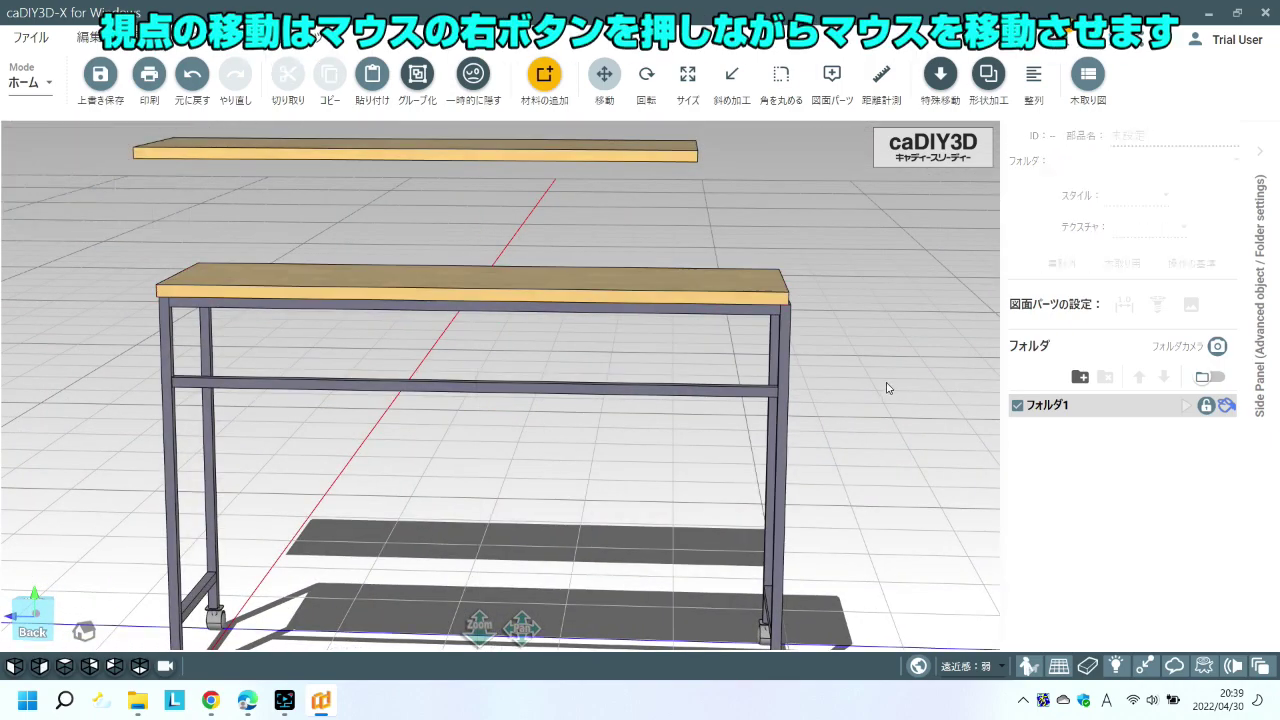
- In Front view, zoom in and nudge the top board 3 mm left to line up
right_click_drag(887, 385, 888, 359)
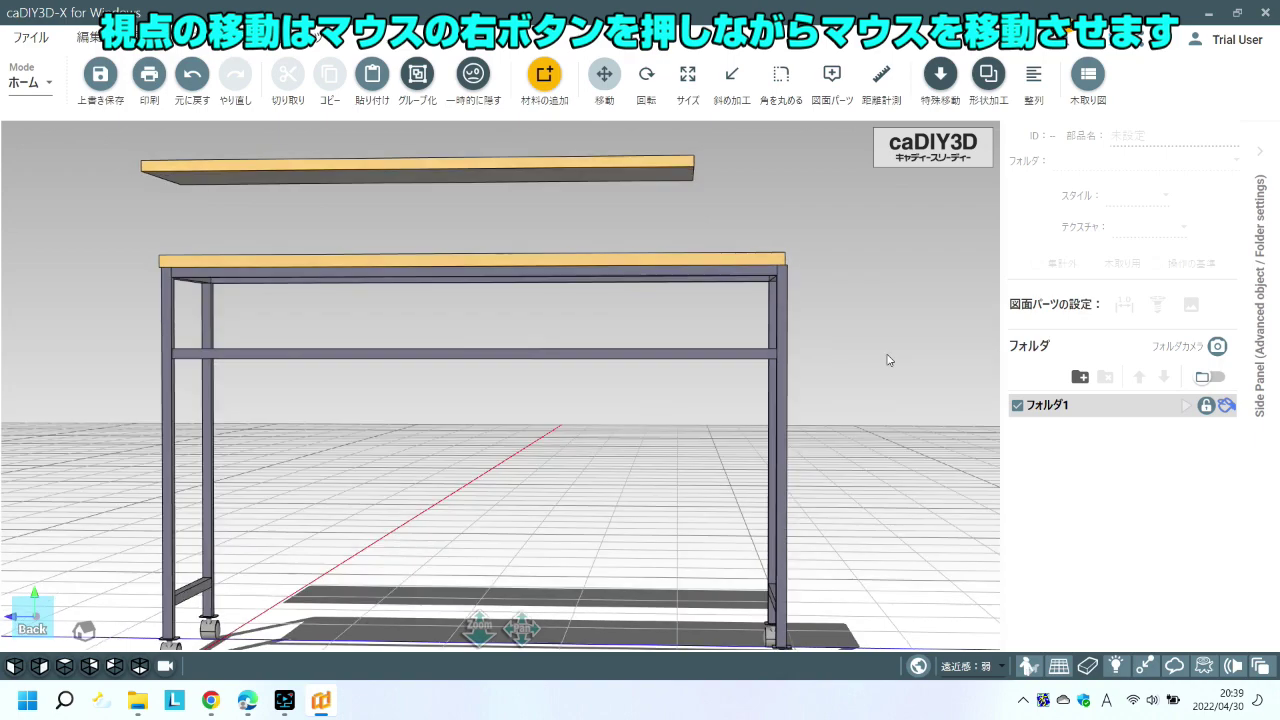
left_click(580, 414)
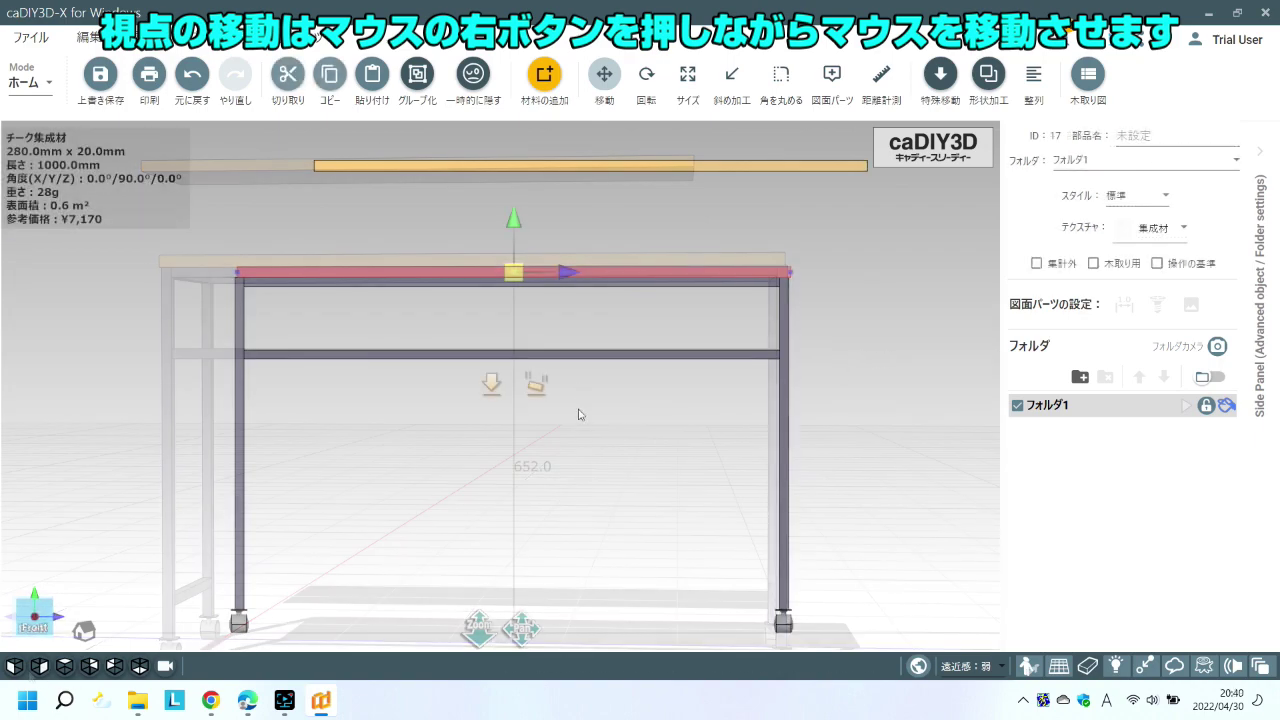
left_click(593, 518)
scroll(593, 518, "up", 2)
scroll(593, 518, "up", 1)
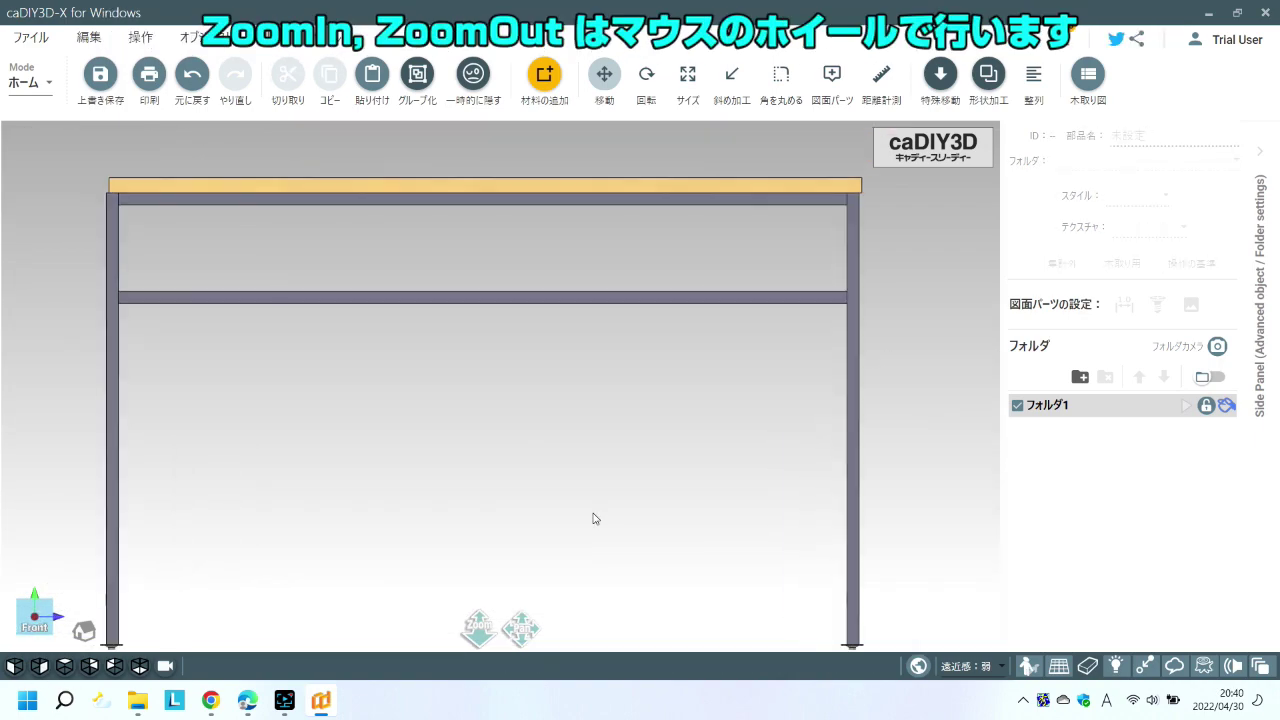
scroll(509, 488, "up", 1)
scroll(509, 488, "up", 1)
scroll(509, 488, "up", 1)
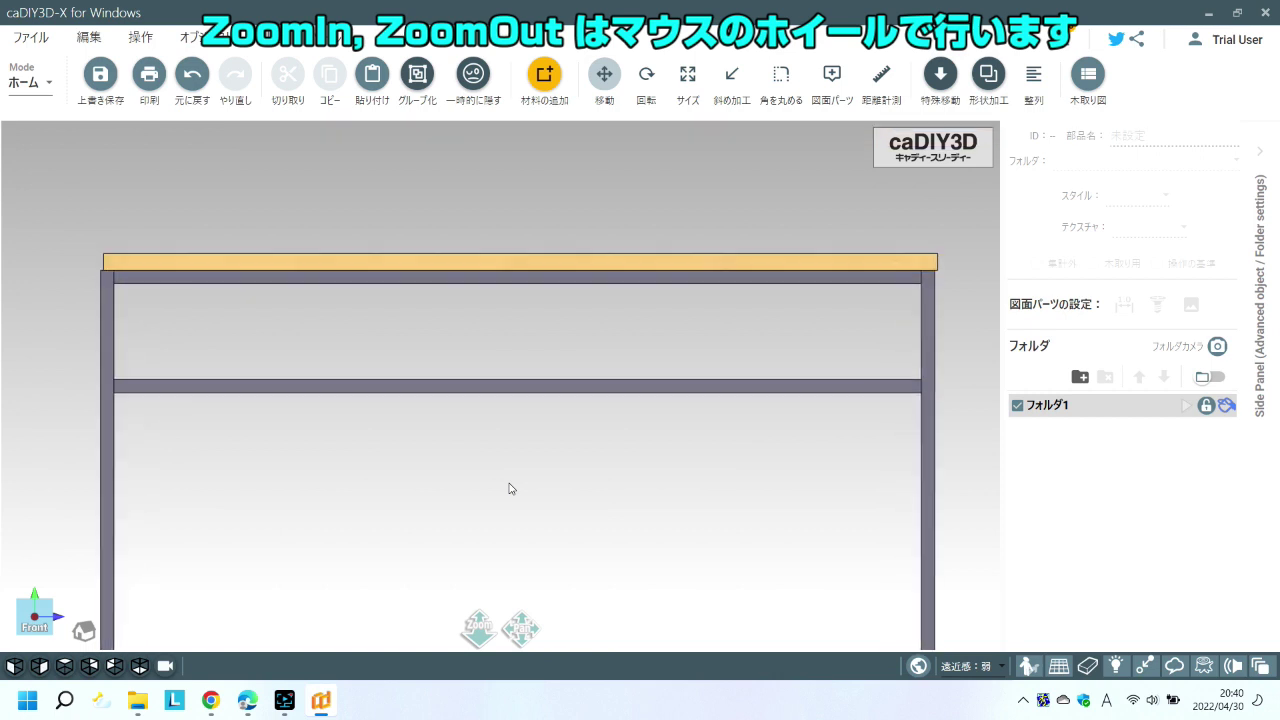
left_click(550, 252)
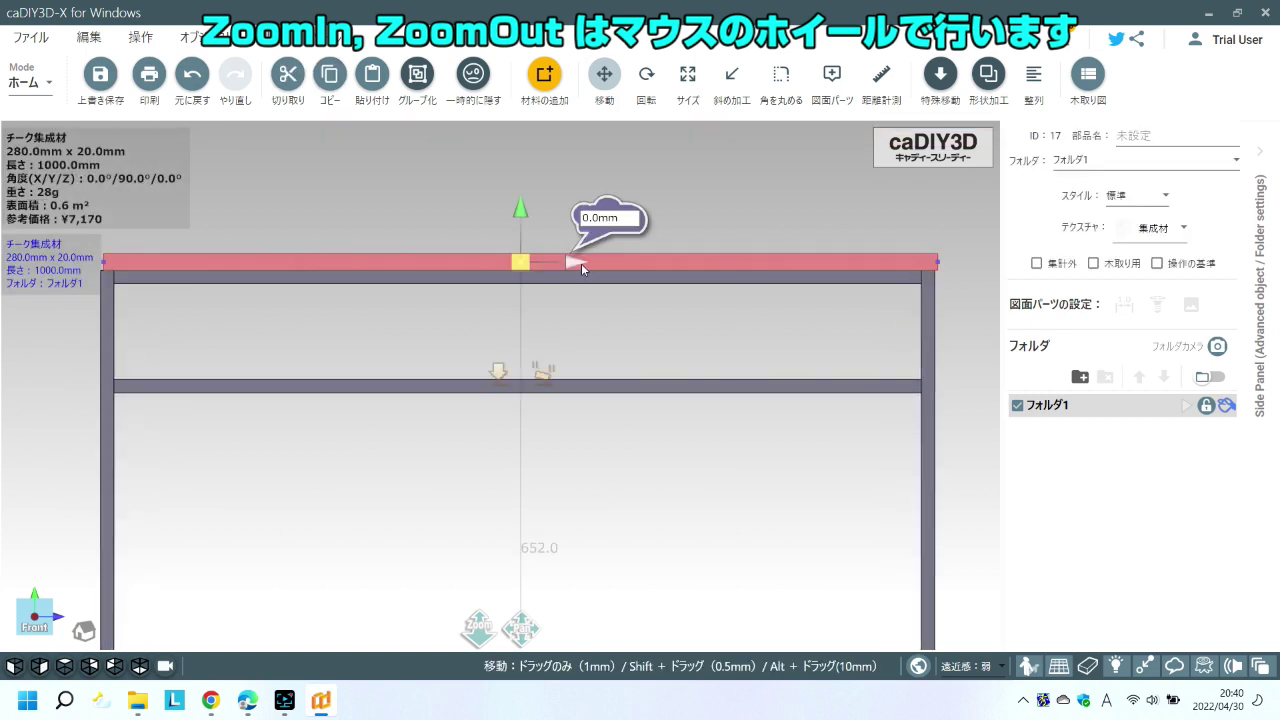
left_click_drag(575, 263, 573, 263)
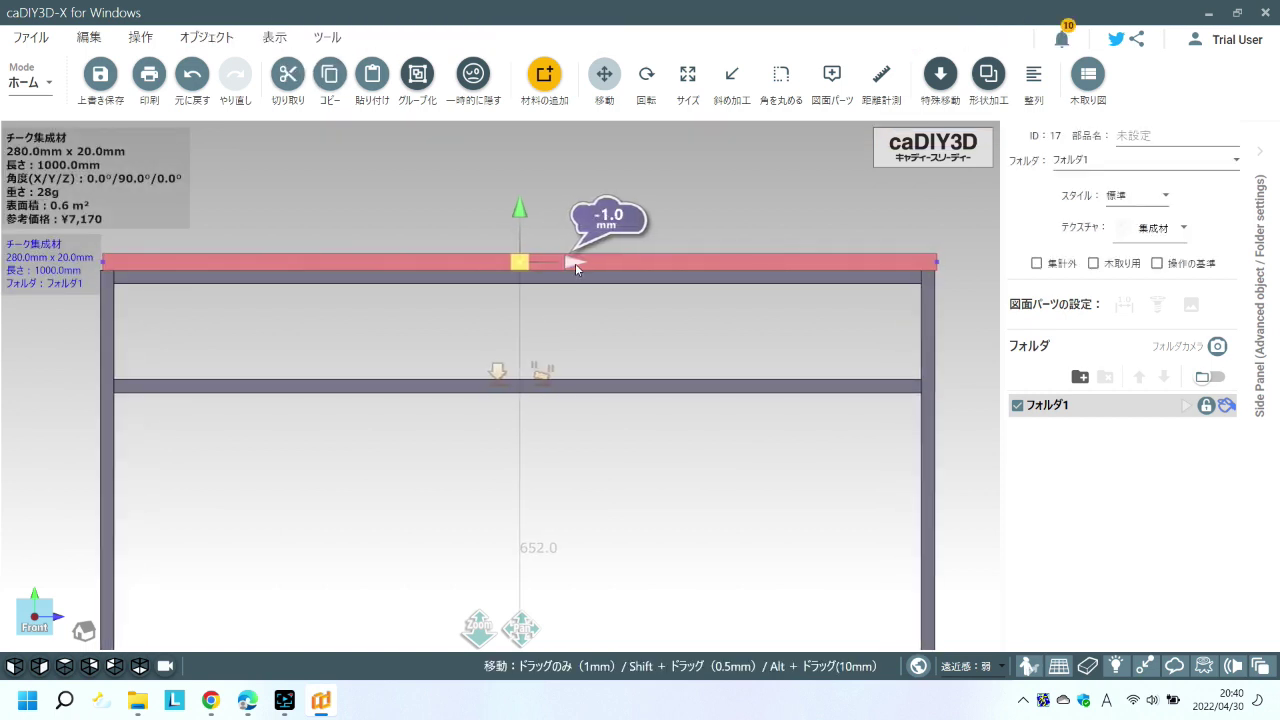
key("Left")
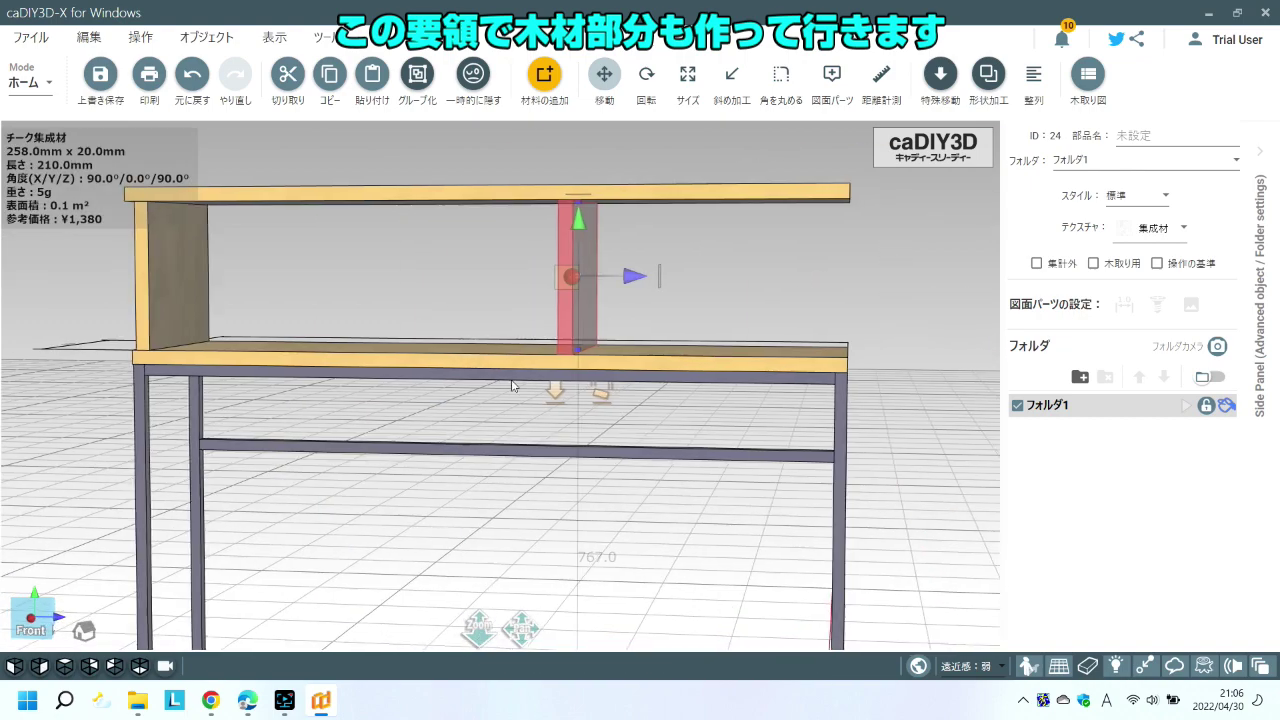
- Slide the new board to the right end and rotate the pipe by two 90° turns
left_click_drag(586, 277, 887, 292)
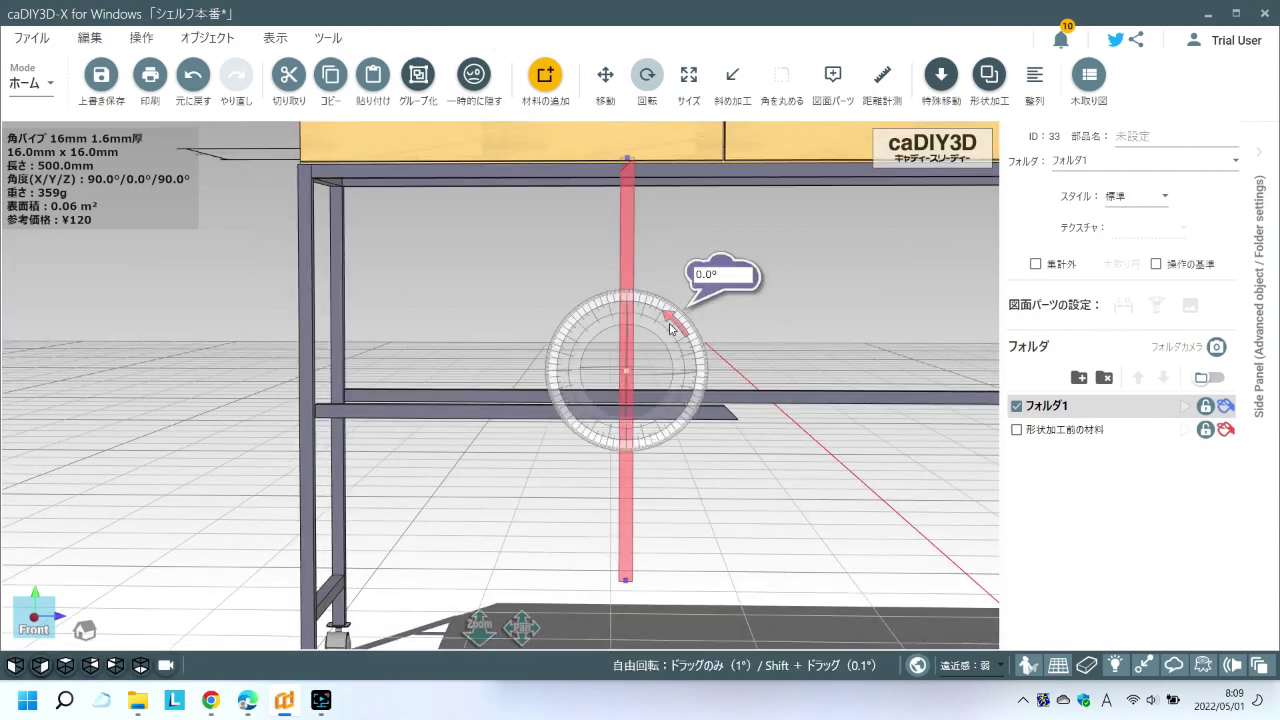
left_click(691, 327)
left_click(718, 373)
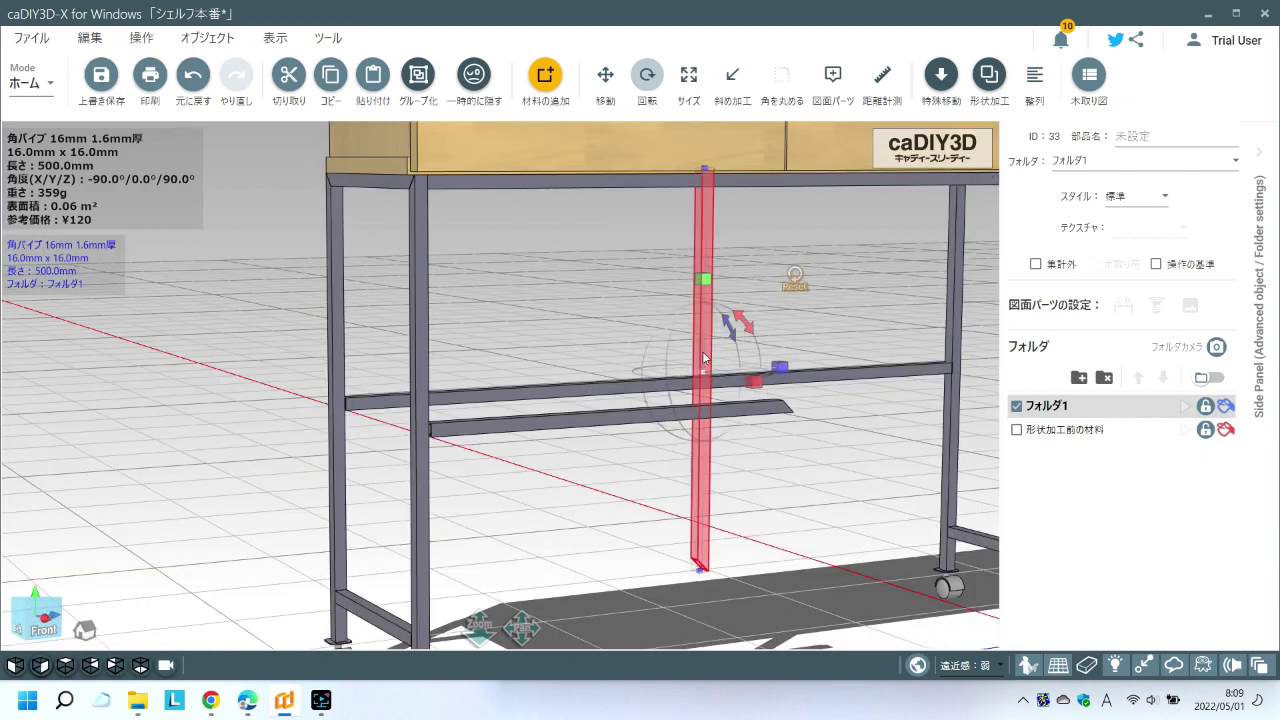
- Shorten the pipe from 500 to 300 mm with サイズ
left_click(688, 74)
mouse_move(704, 135)
left_mouse_down()
mouse_move(704, 298)
mouse_move(783, 158)
left_mouse_up()
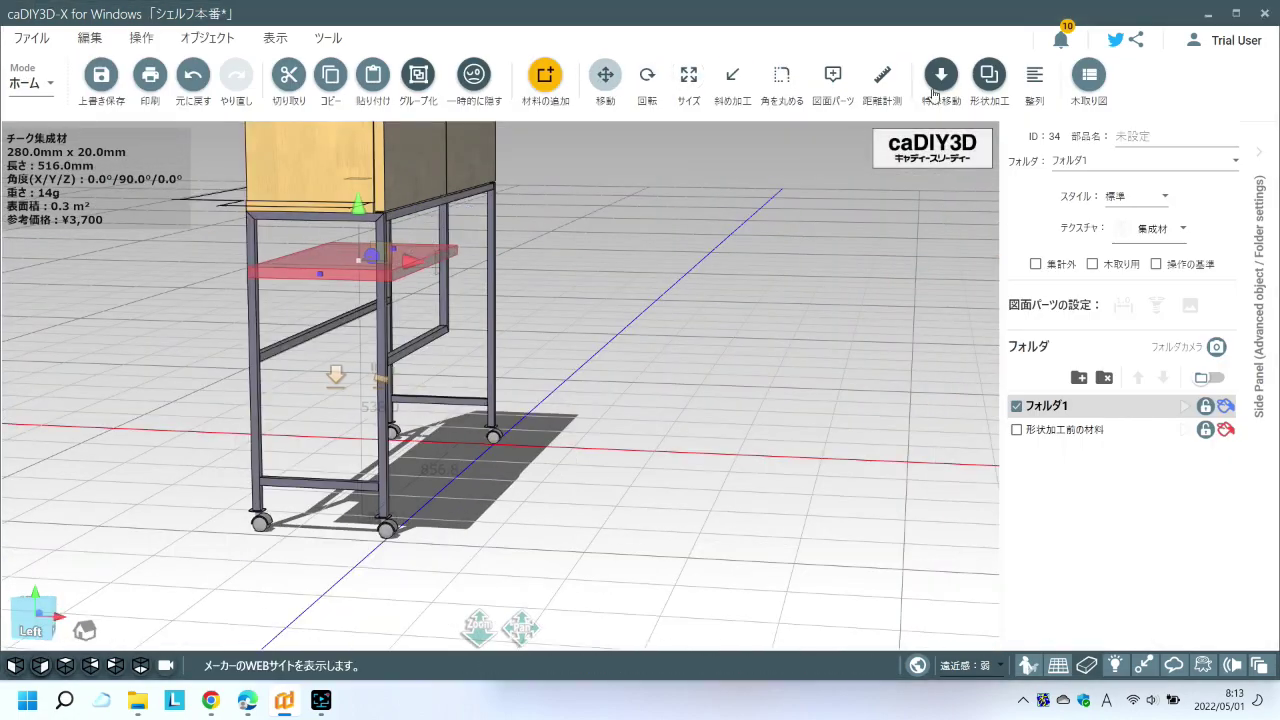
scroll(645, 587, "down", 2)
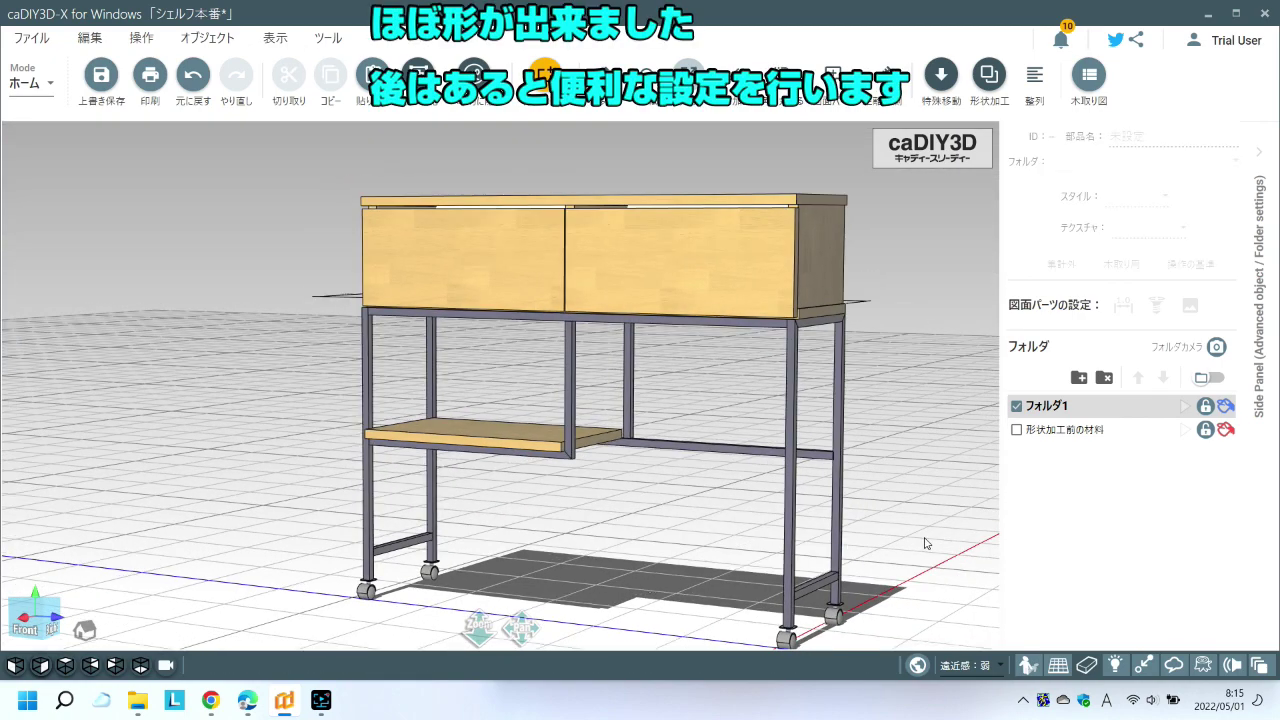
middle_click_drag(926, 544, 859, 541)
mouse_move(858, 537)
right_mouse_down()
mouse_move(572, 571)
mouse_move(662, 594)
mouse_move(746, 576)
right_mouse_up()
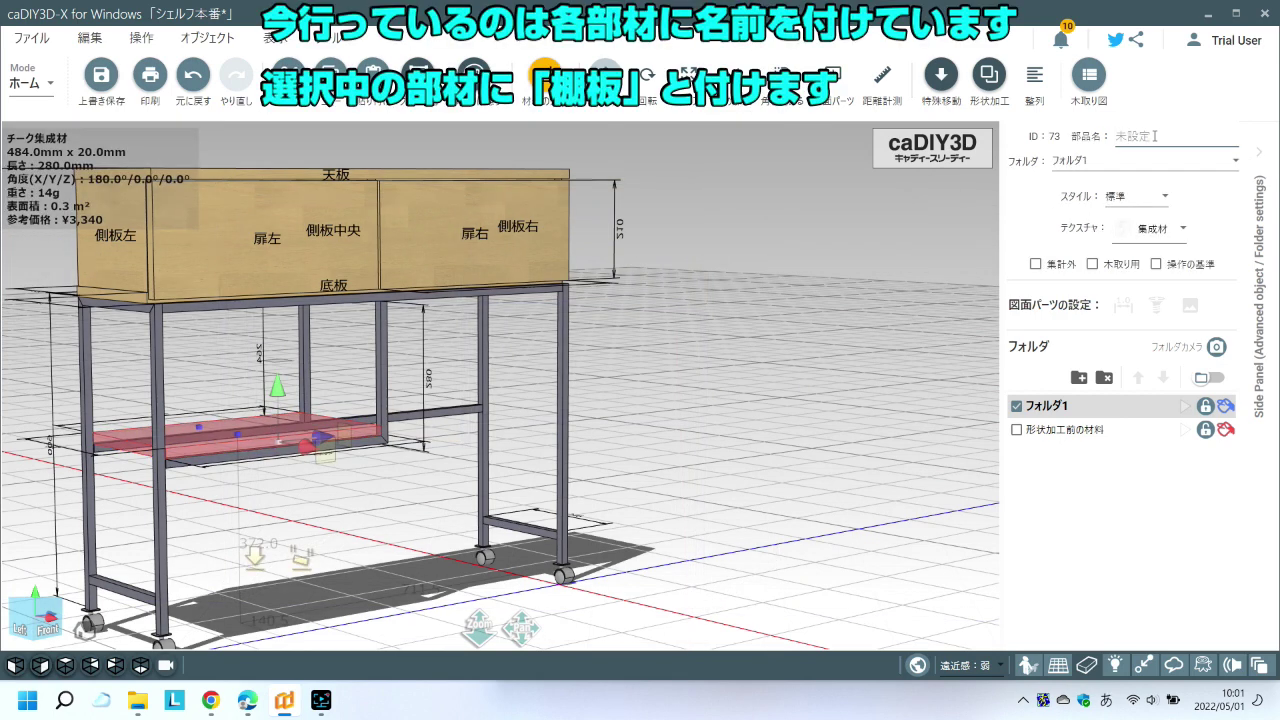
- Name the lower shelf board 棚板 and add 寸法線 dimension lines to the cabinet
type("たないた")
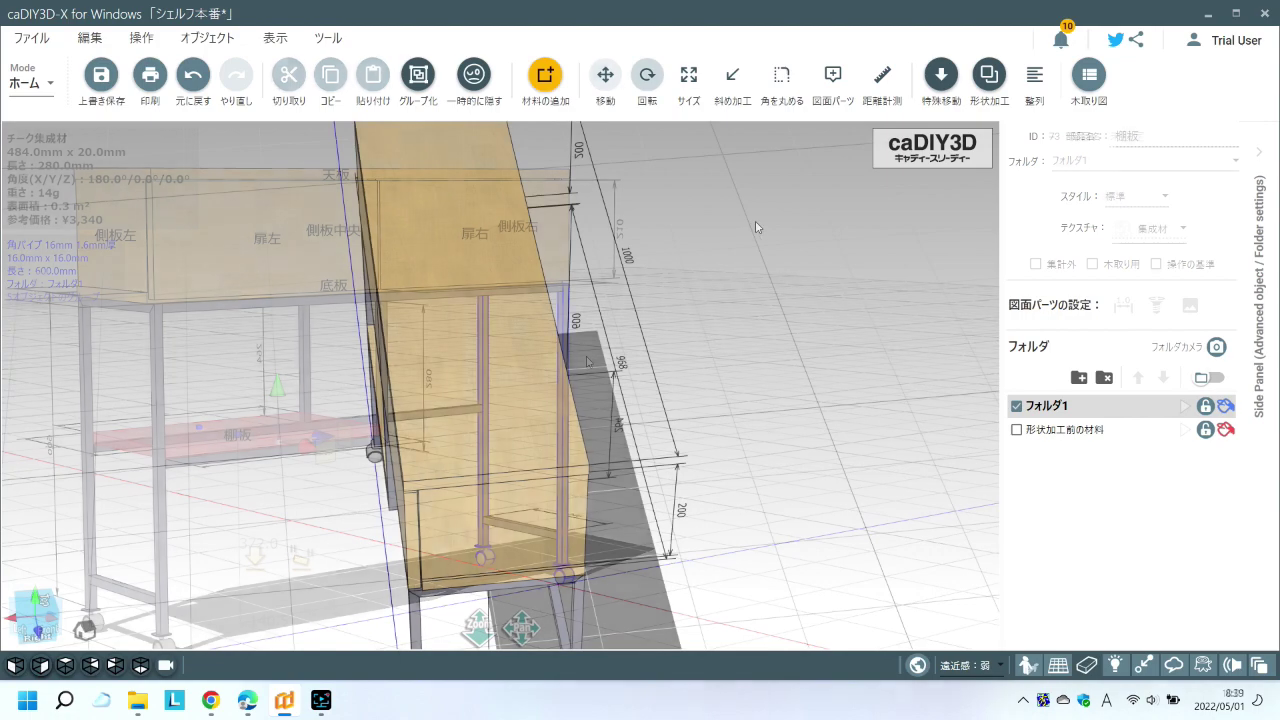
left_click(835, 73)
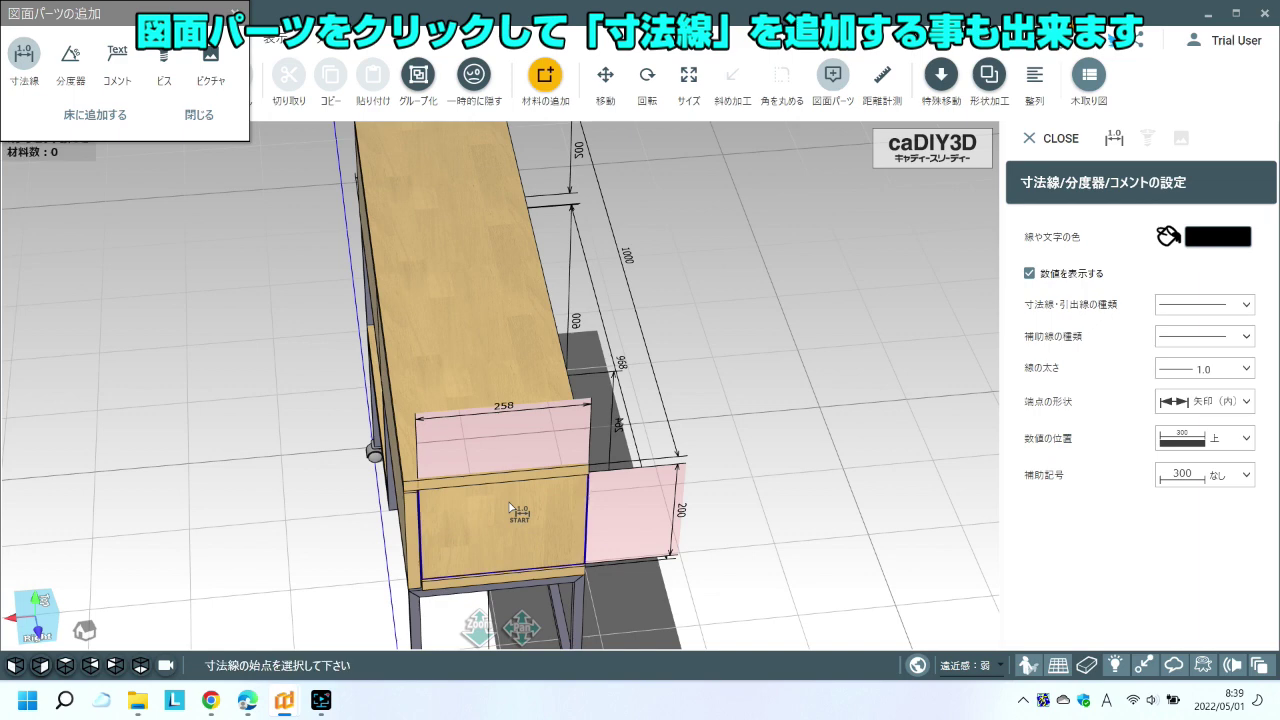
left_click(218, 117)
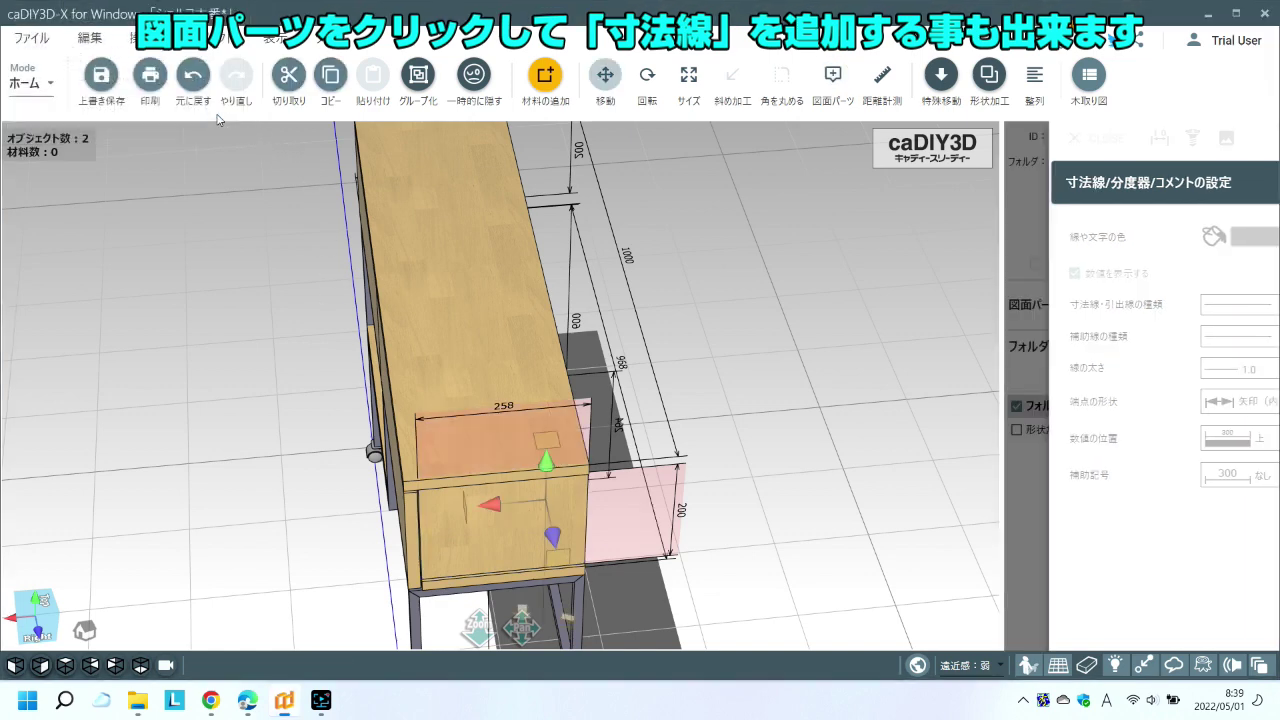
left_click(672, 535)
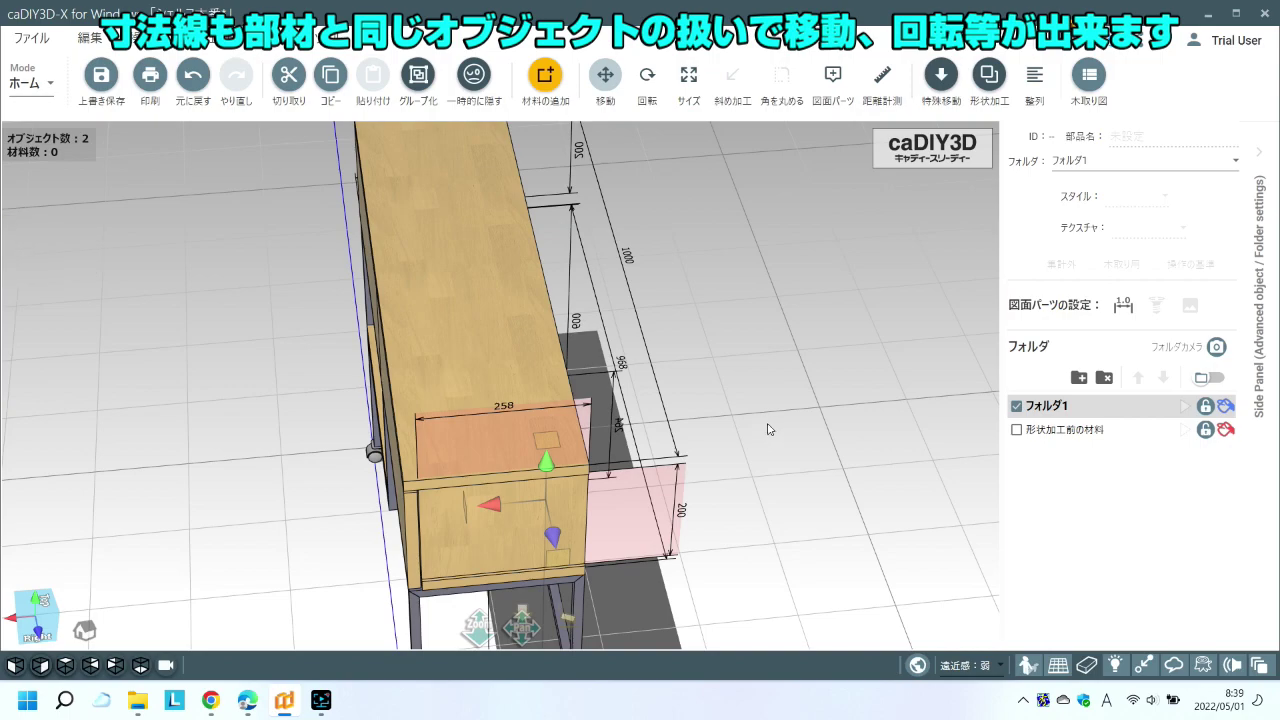
- Delete the vertical 200 mm dimension line
right_click_drag(812, 433, 385, 361)
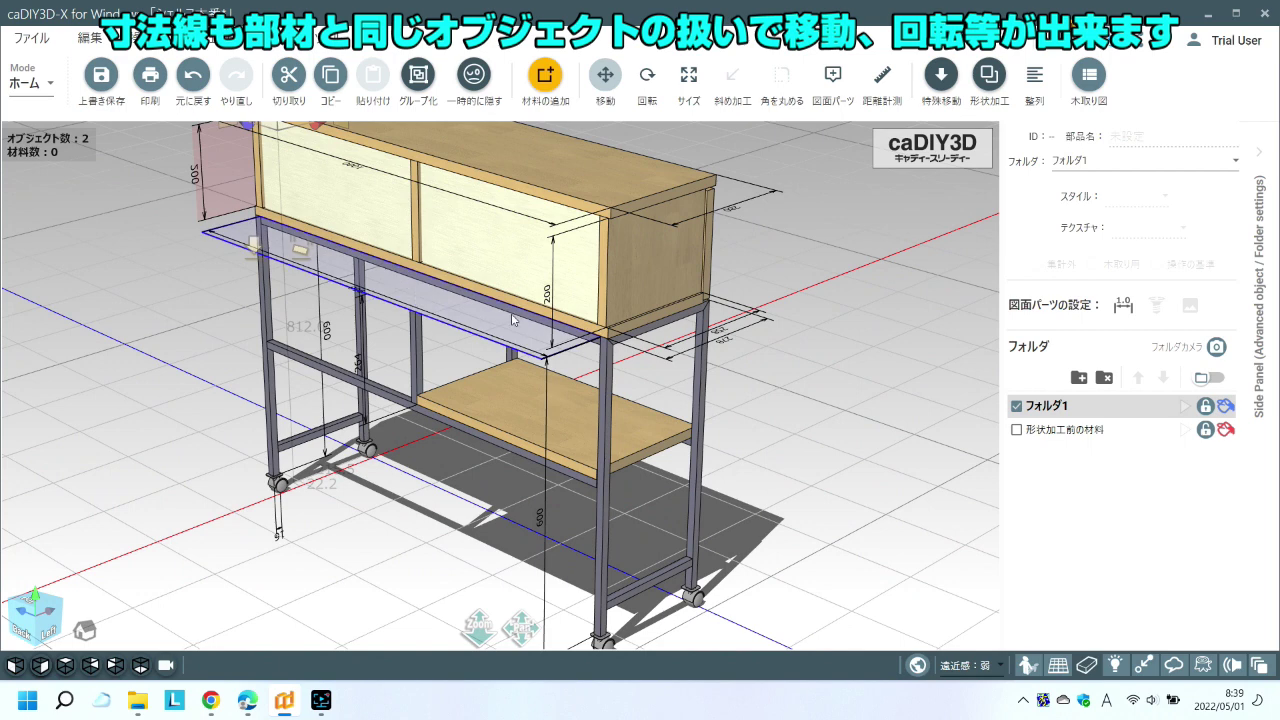
left_click(548, 296)
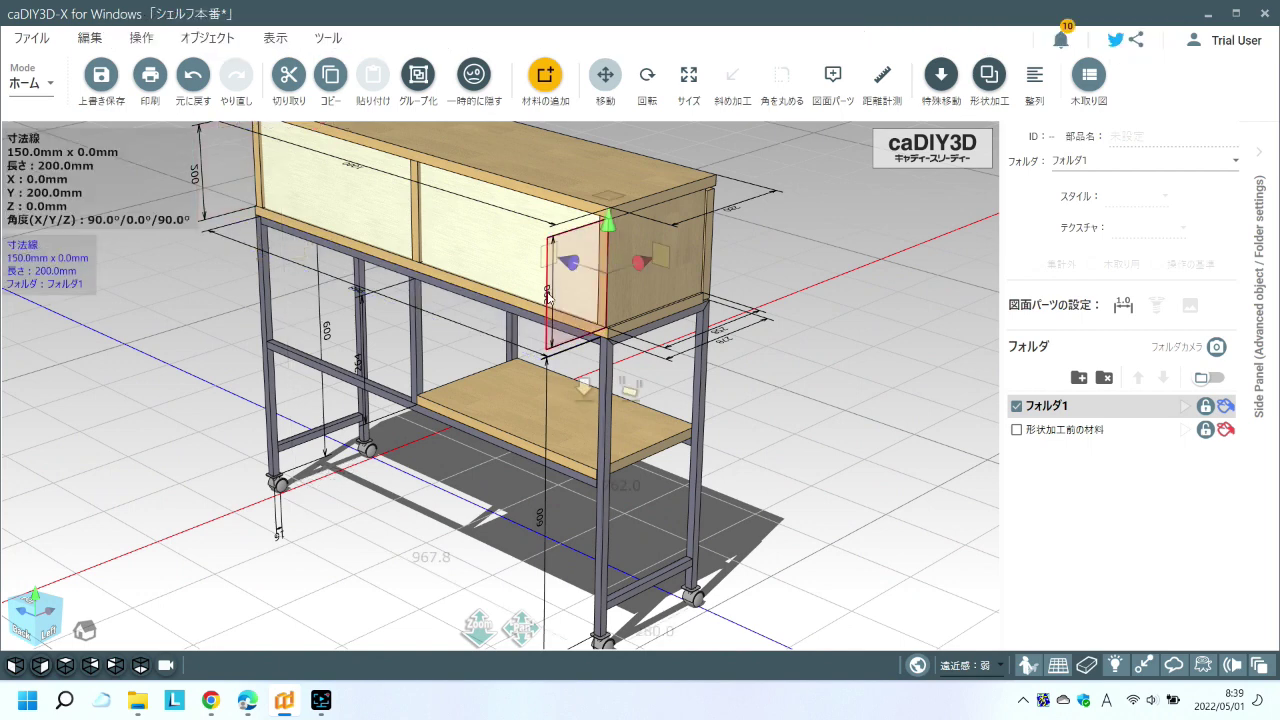
key("Delete")
key("Return")
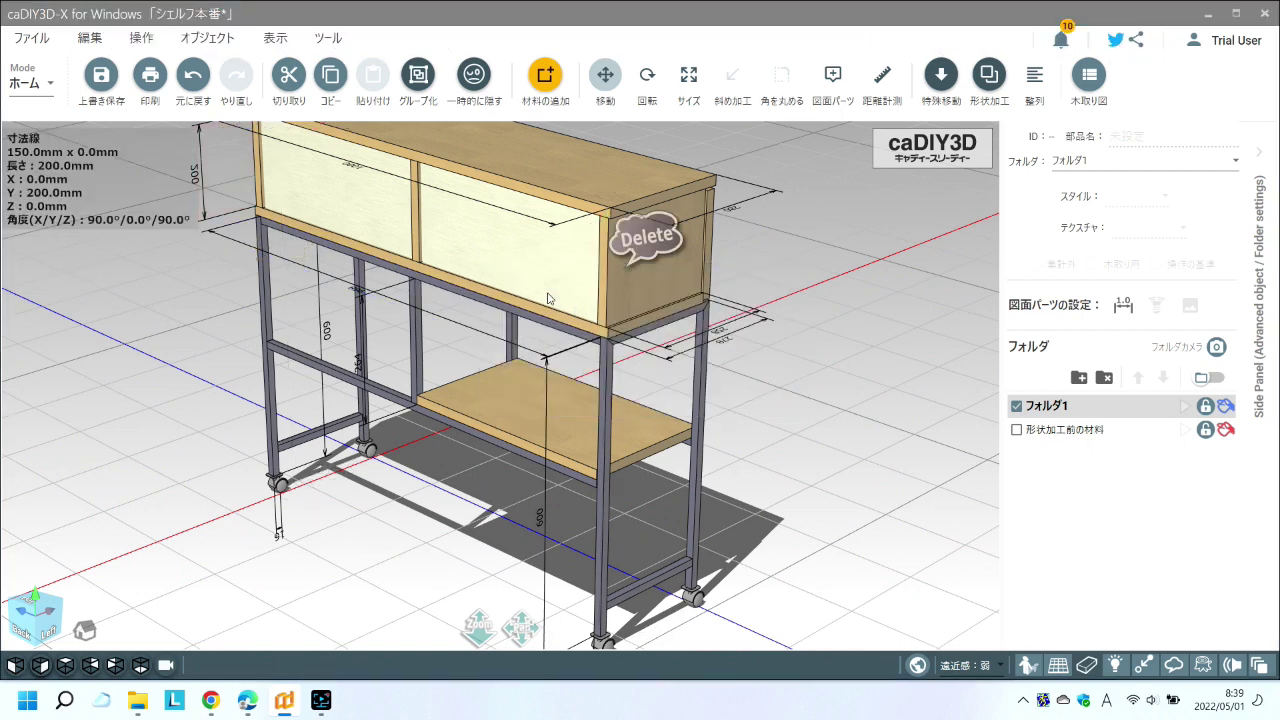
- Notch the back panel out of 側板右 with 切り欠き, then toggle the 形状加工前の材料 folder
right_click_drag(548, 296, 199, 327)
scroll(199, 327, "up", 5)
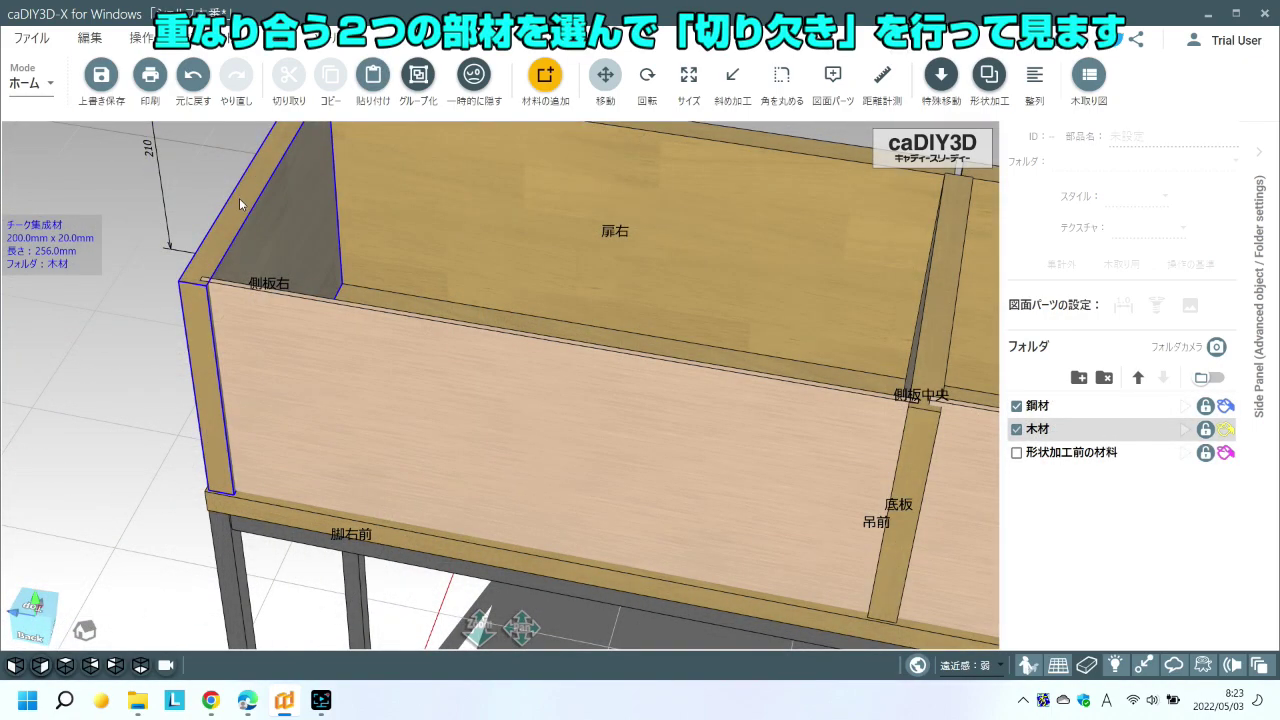
left_click(240, 204)
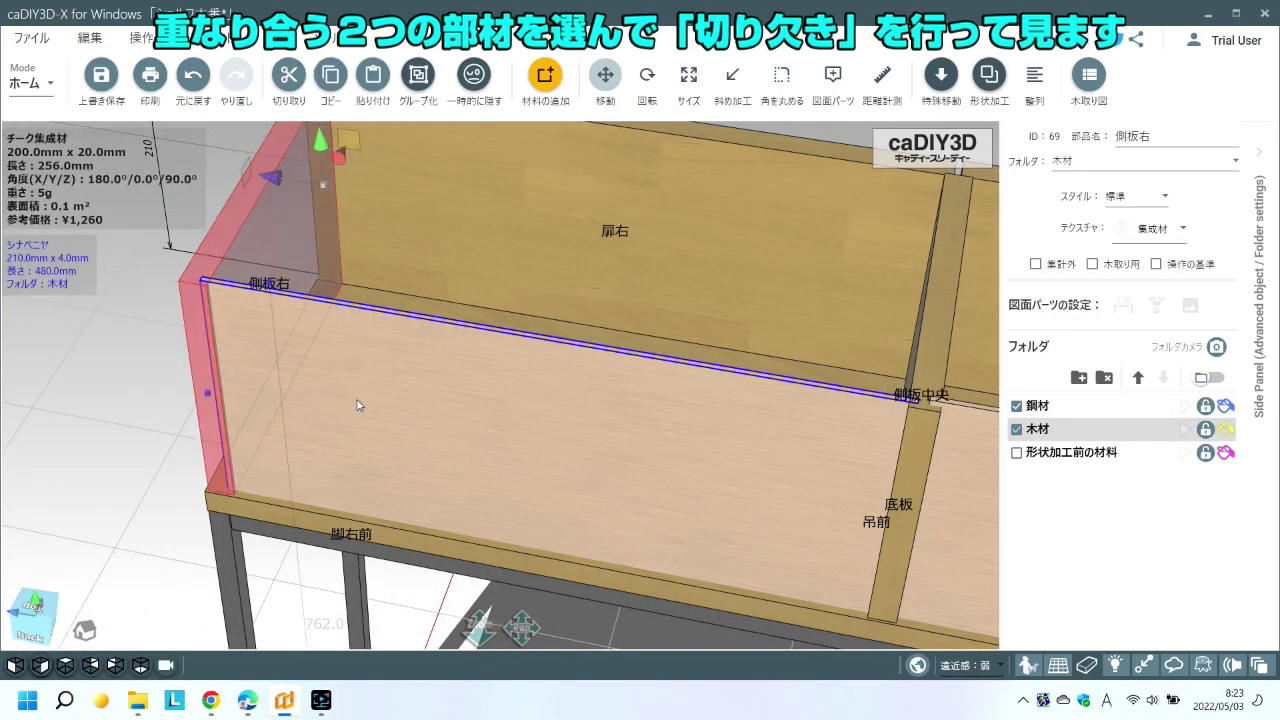
left_click(366, 400, "ctrl")
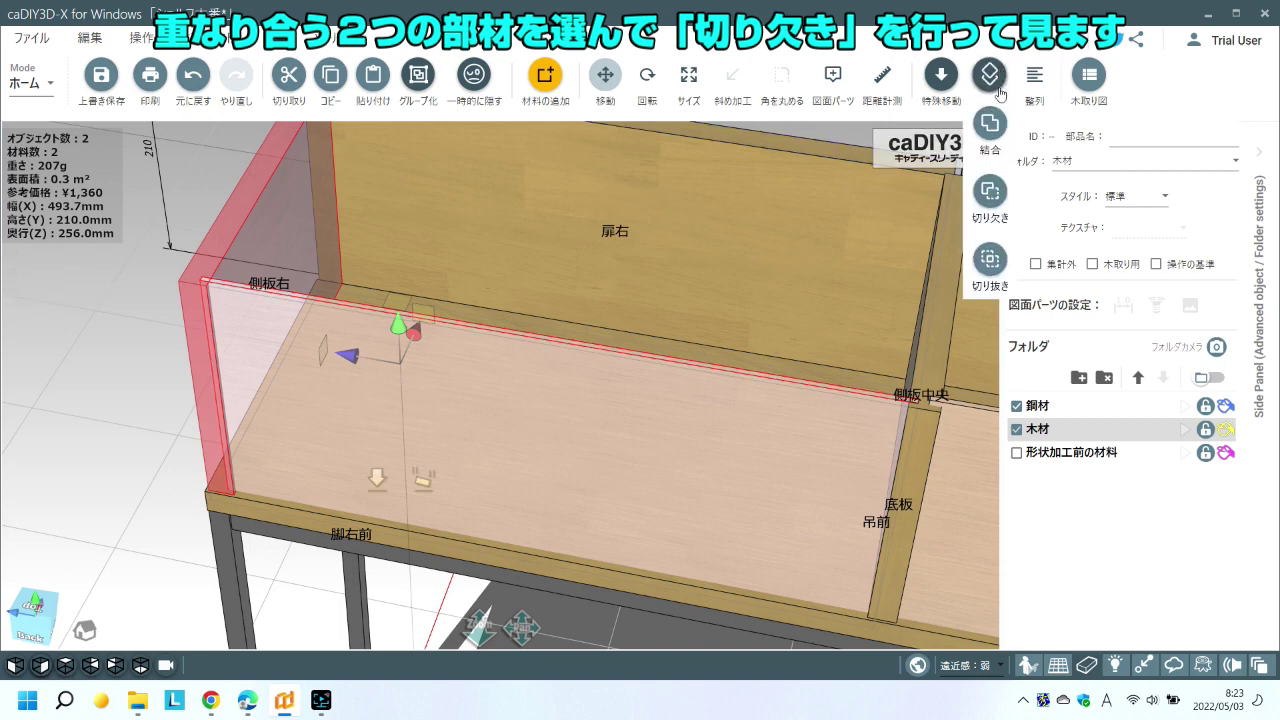
left_click(987, 205)
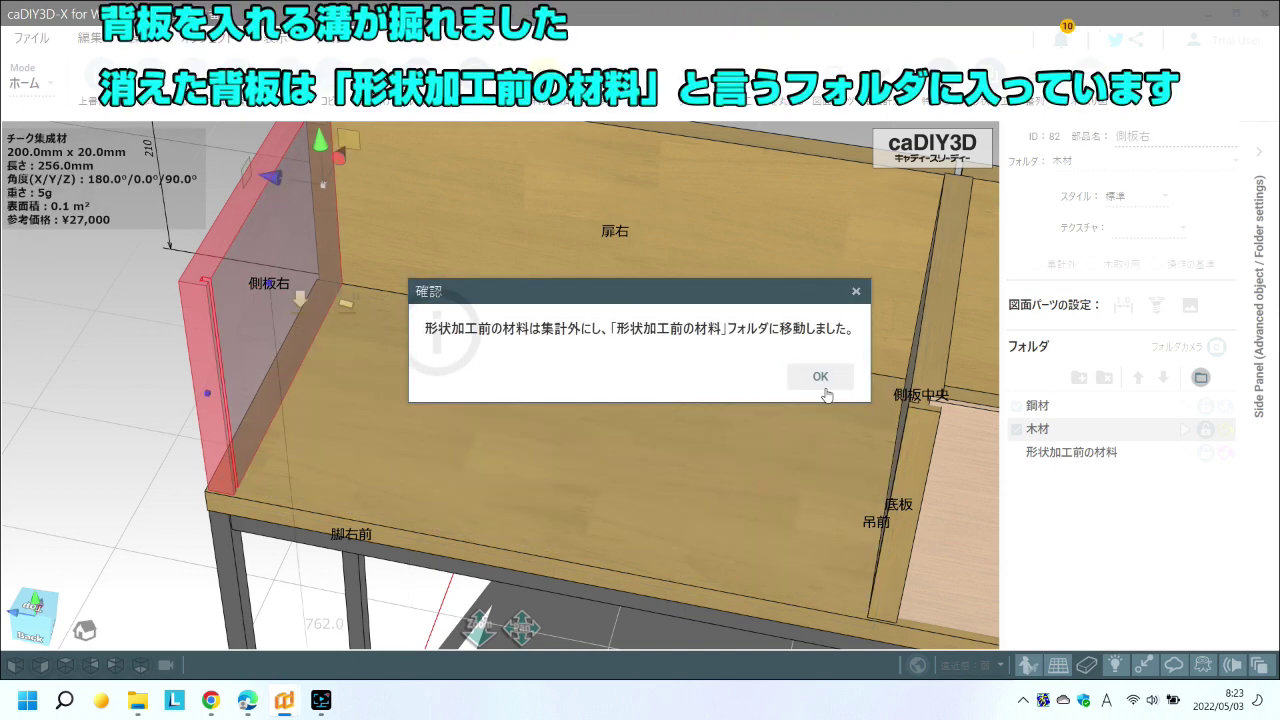
left_click(825, 389)
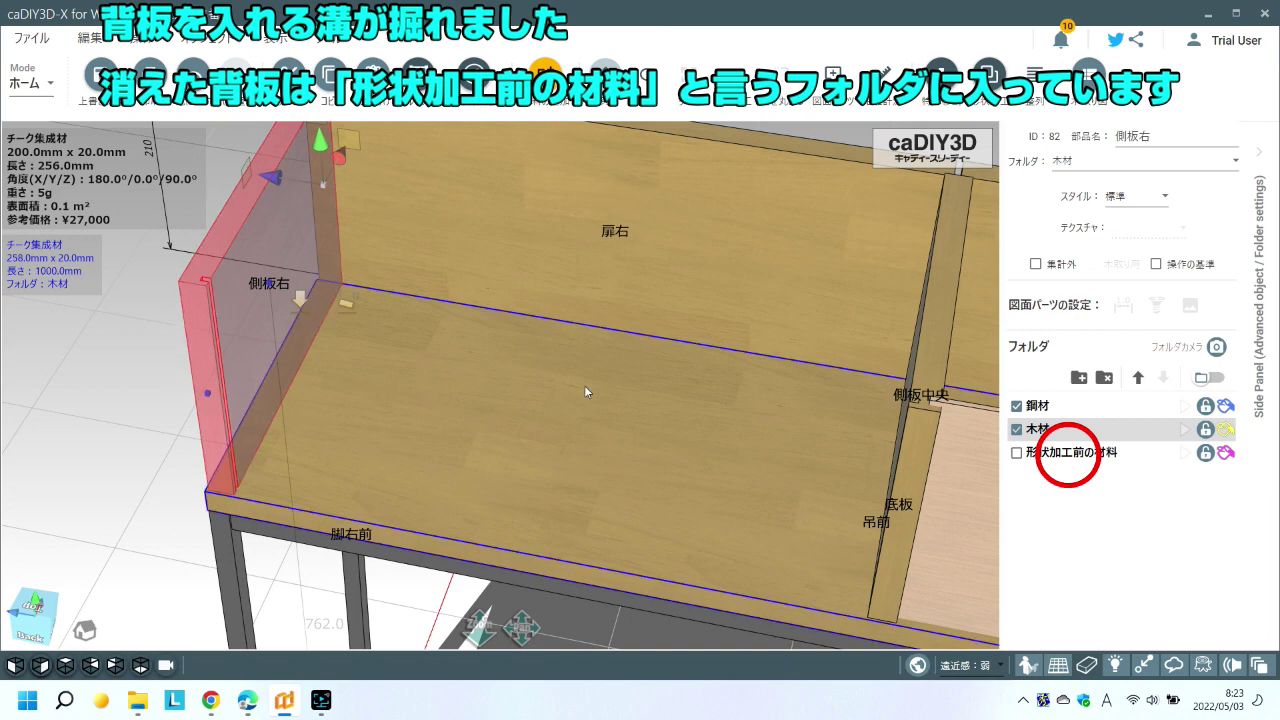
left_click(1090, 455)
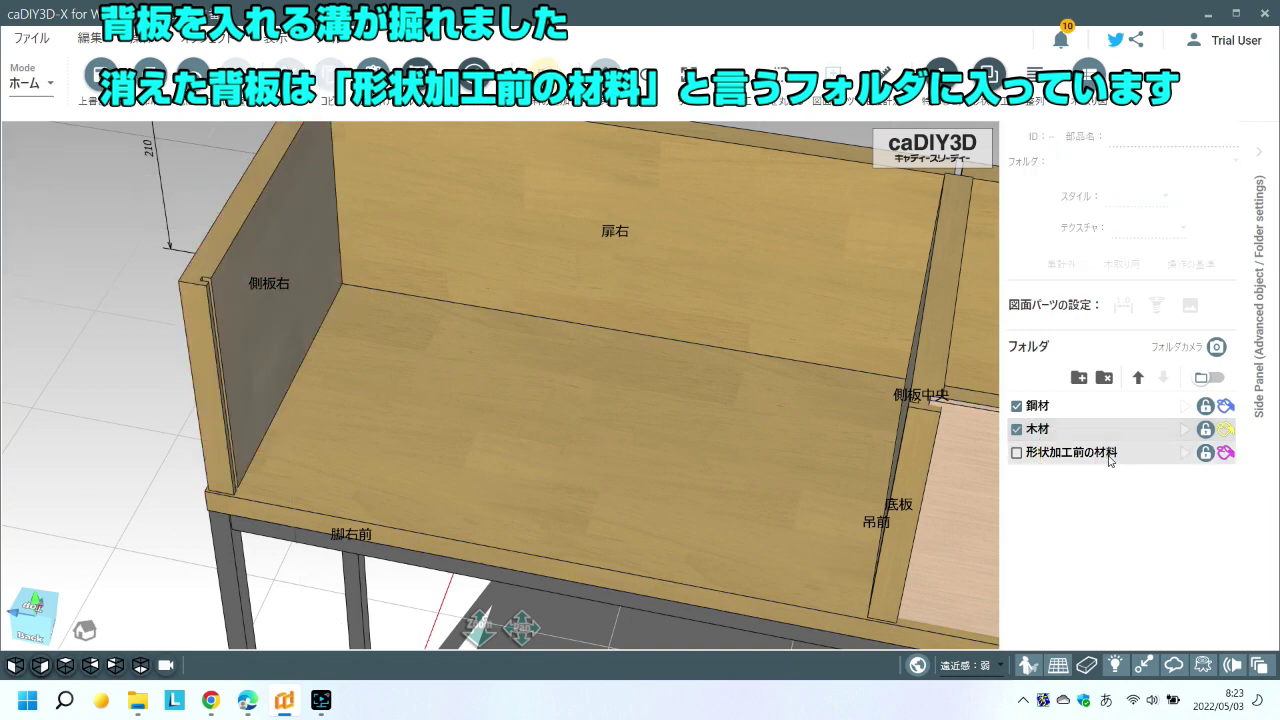
left_click(1016, 453)
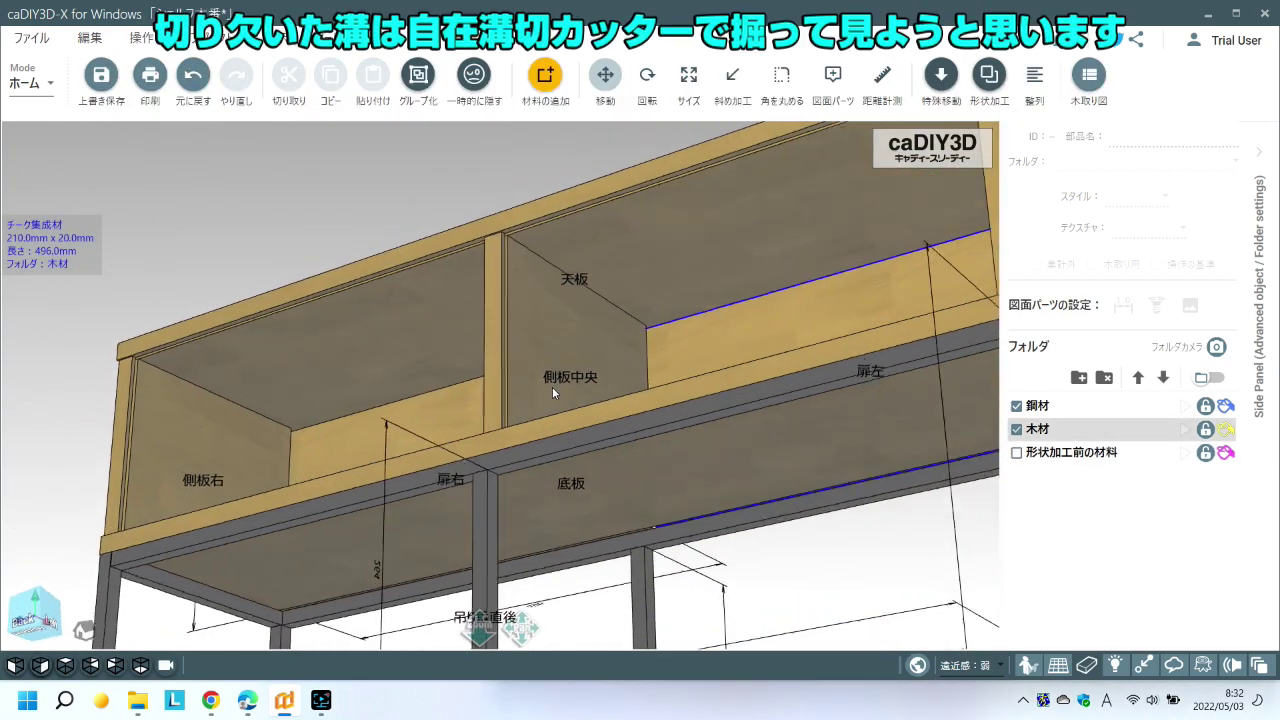
- Select the long top board and swing the camera above to look down on the cabinet
scroll(515, 352, "up", 3)
scroll(515, 352, "up", 3)
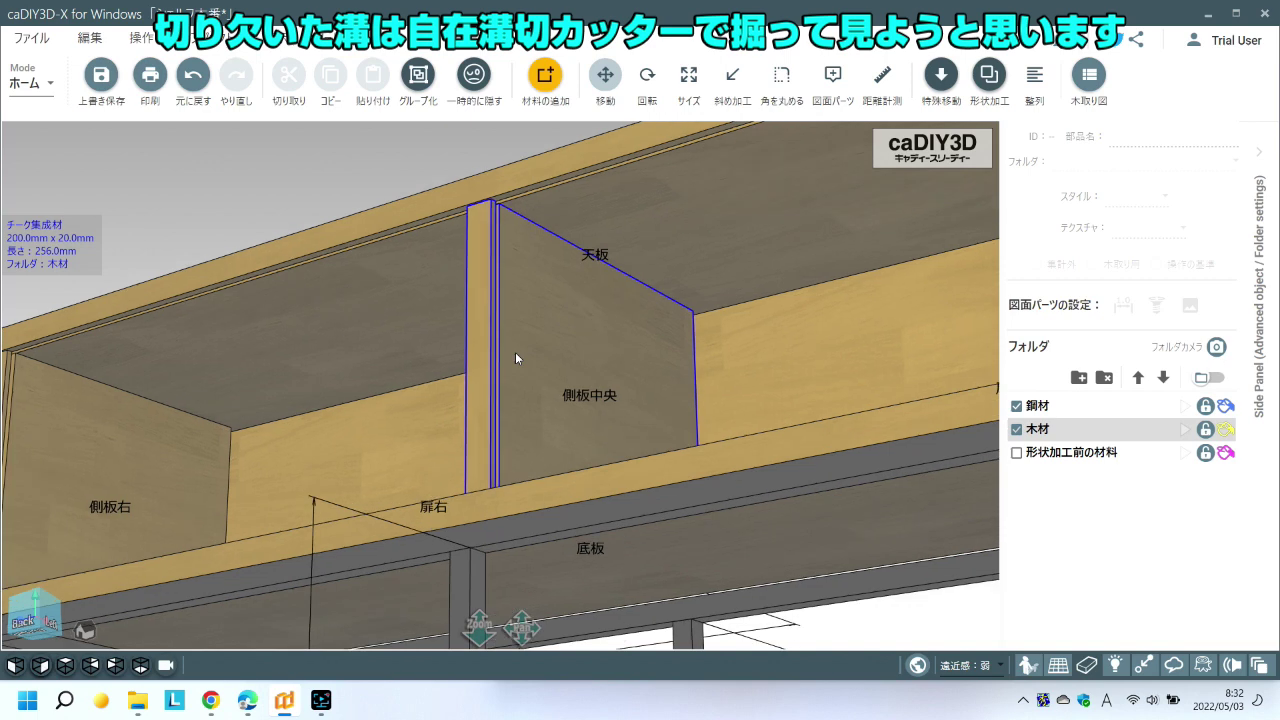
left_click(535, 177)
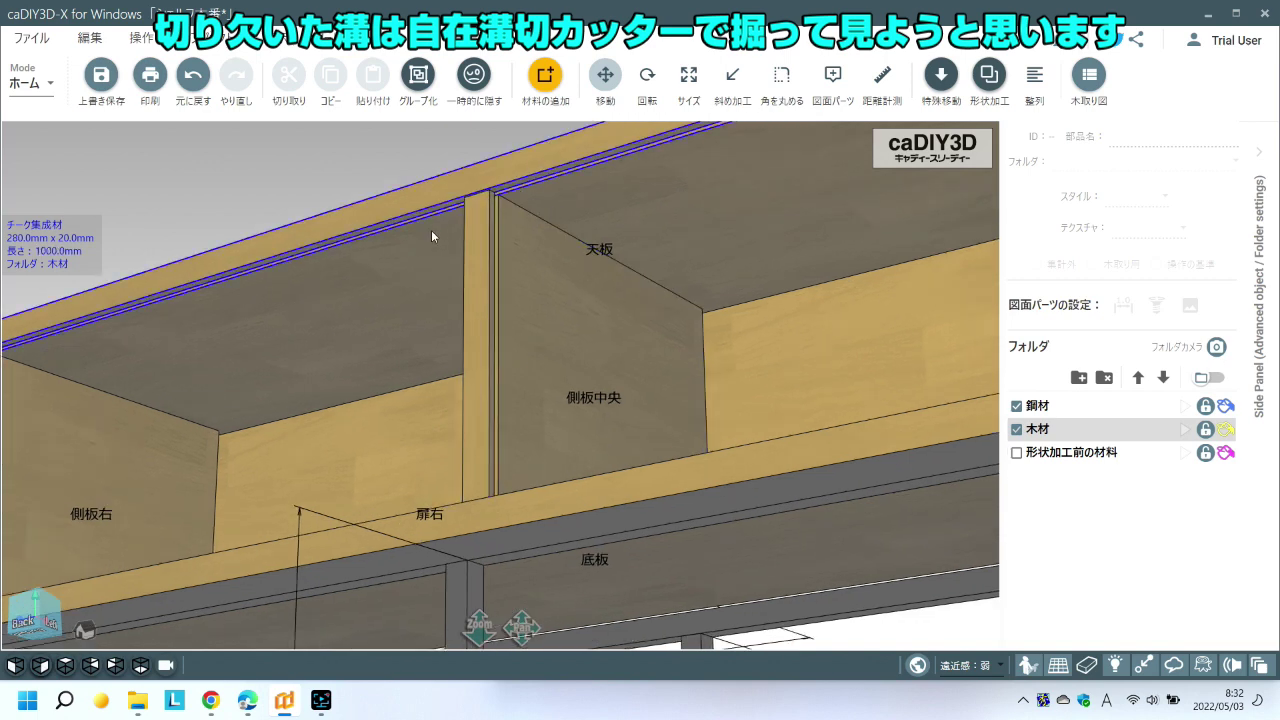
right_click_drag(432, 236, 169, 397)
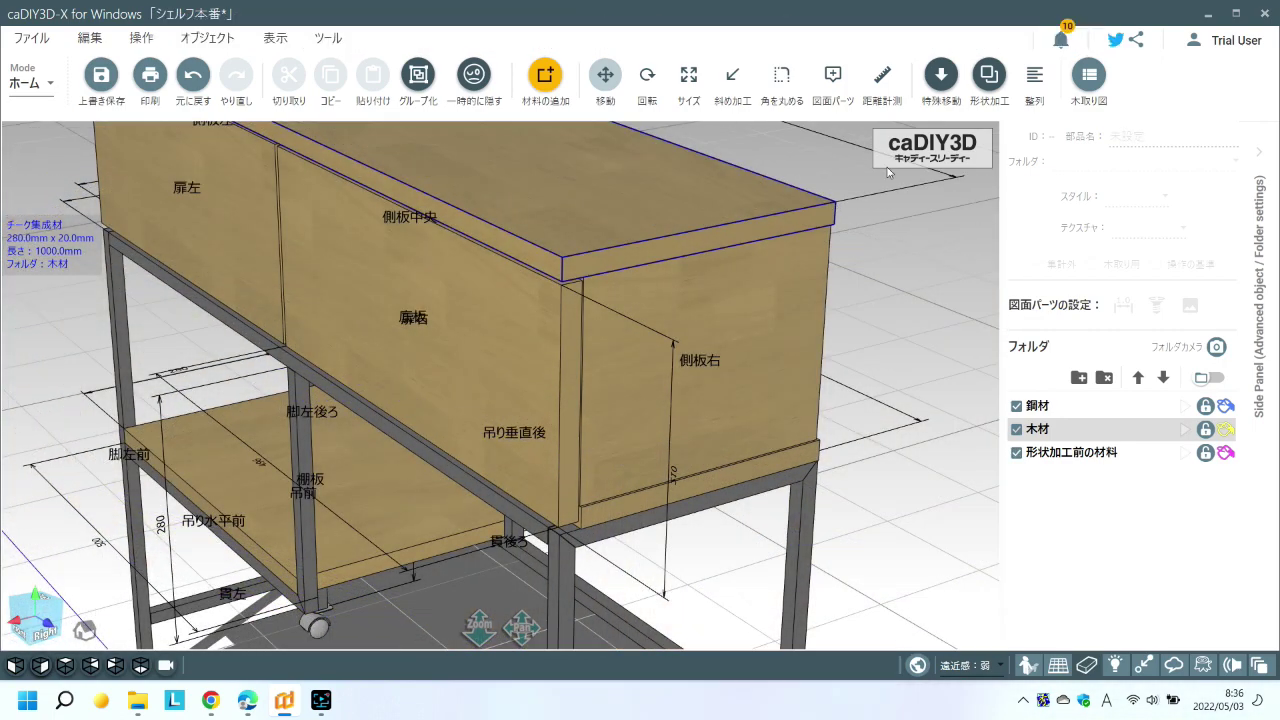
left_click(840, 78)
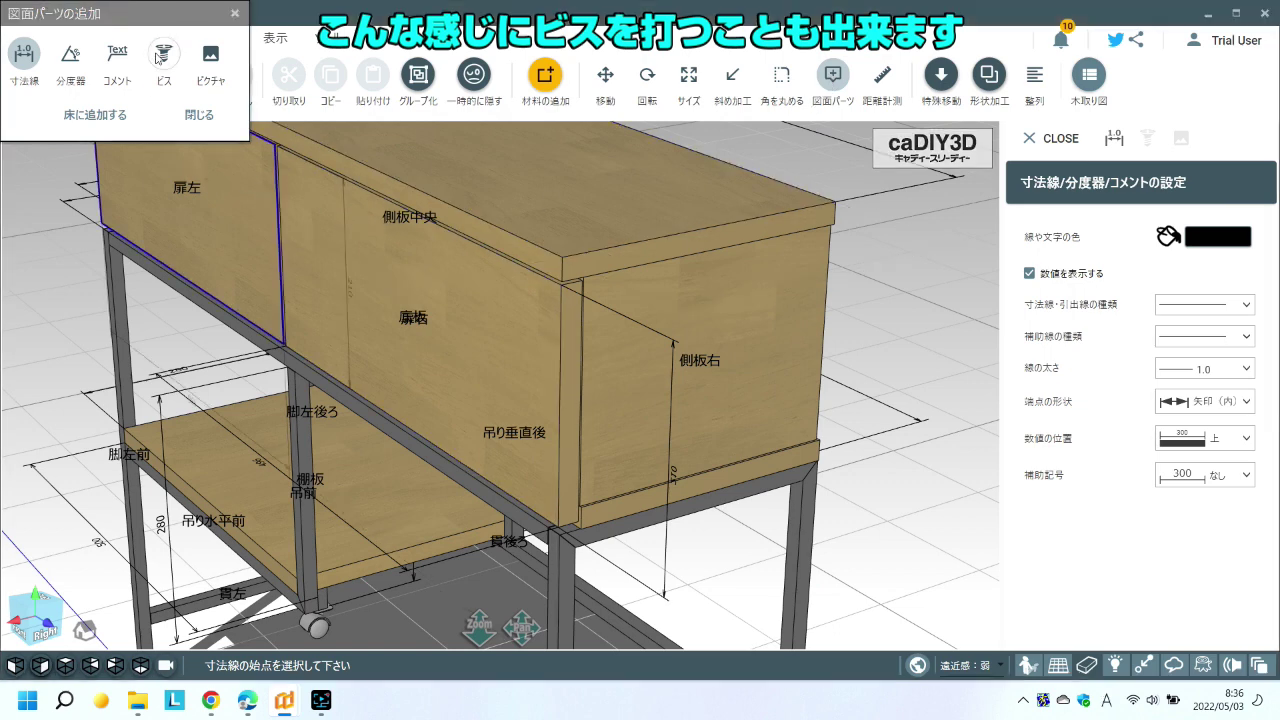
- Fasten the short top rail with two 3.3 × 30 mm screws spaced near the rail ends
left_click(160, 56)
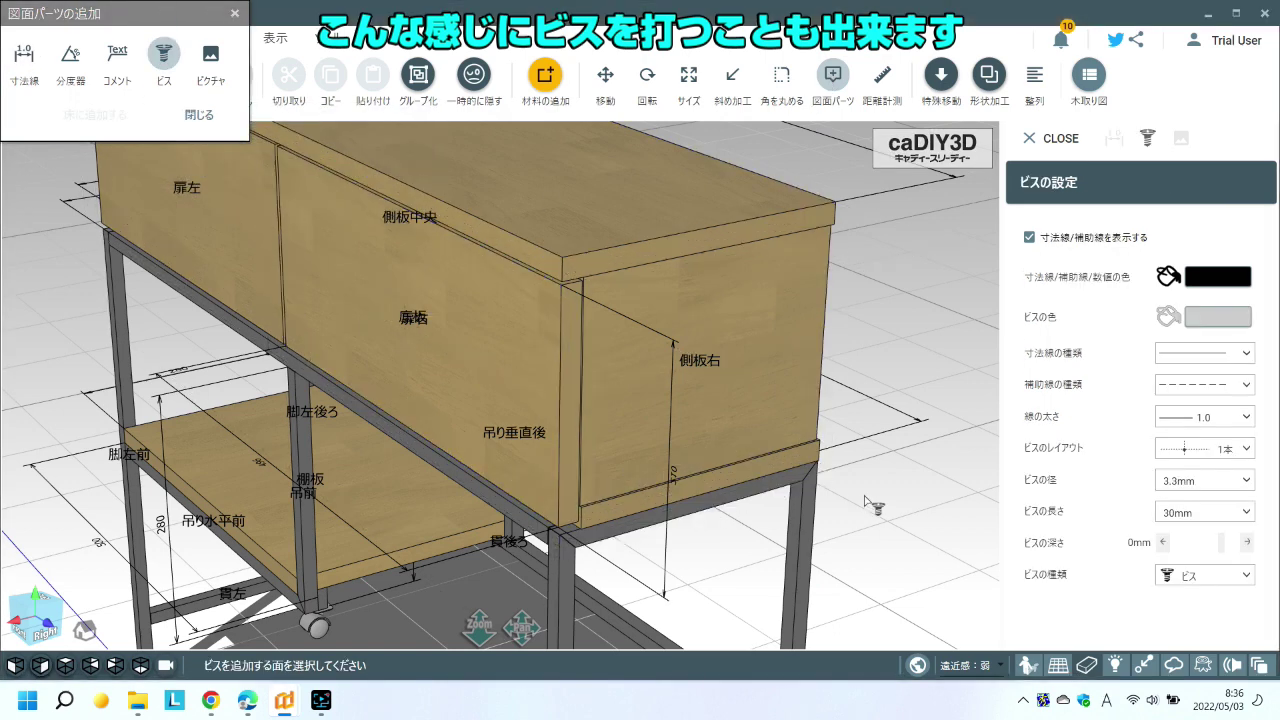
left_click(1250, 513)
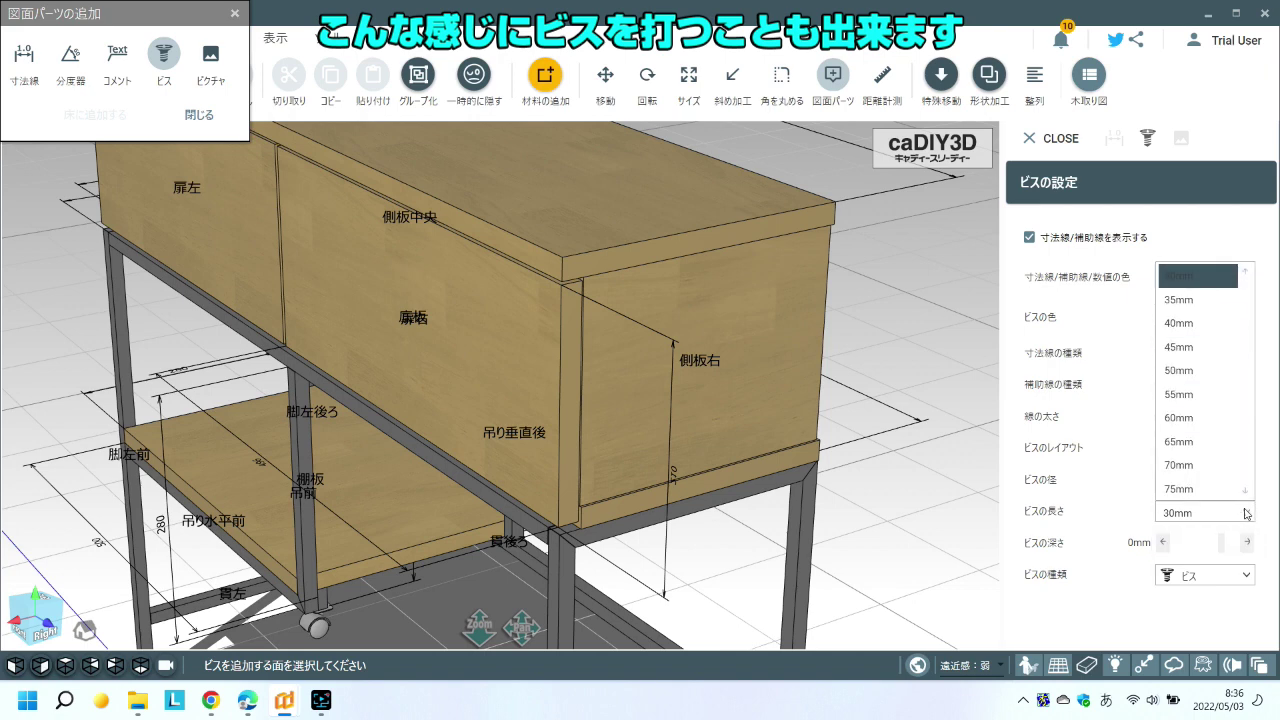
scroll(1243, 372, "up", 1)
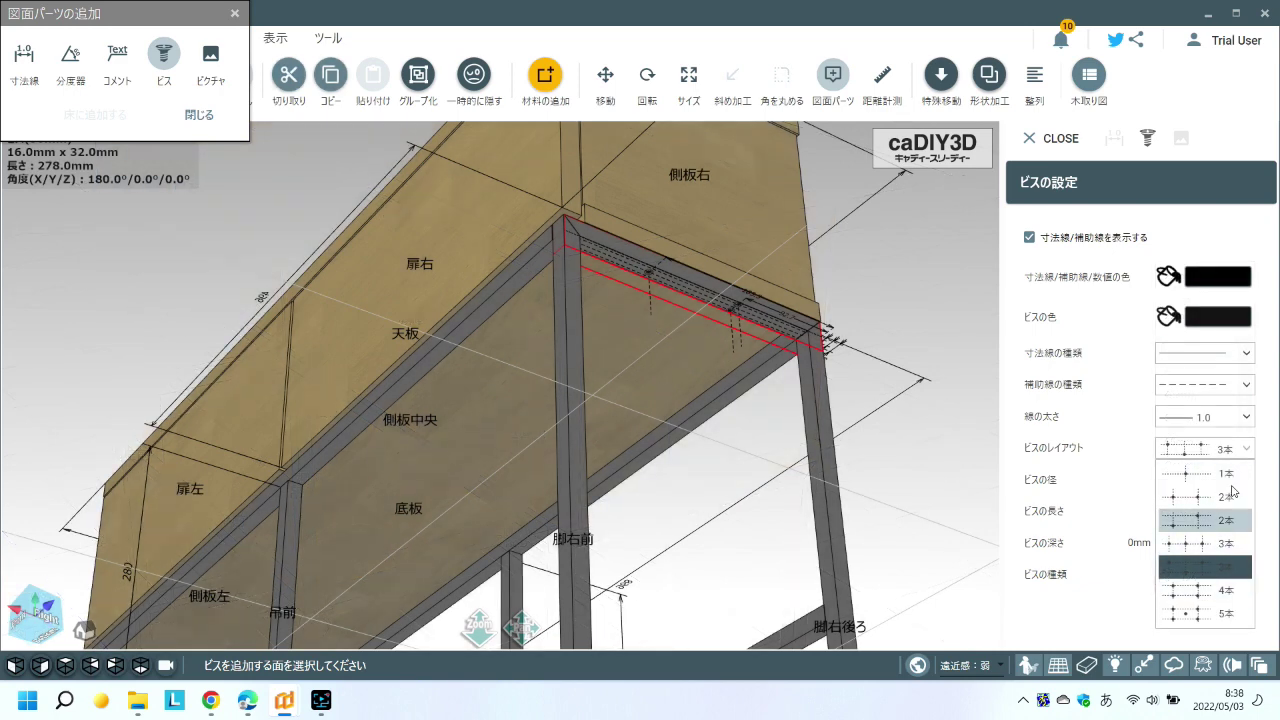
left_click(1233, 504)
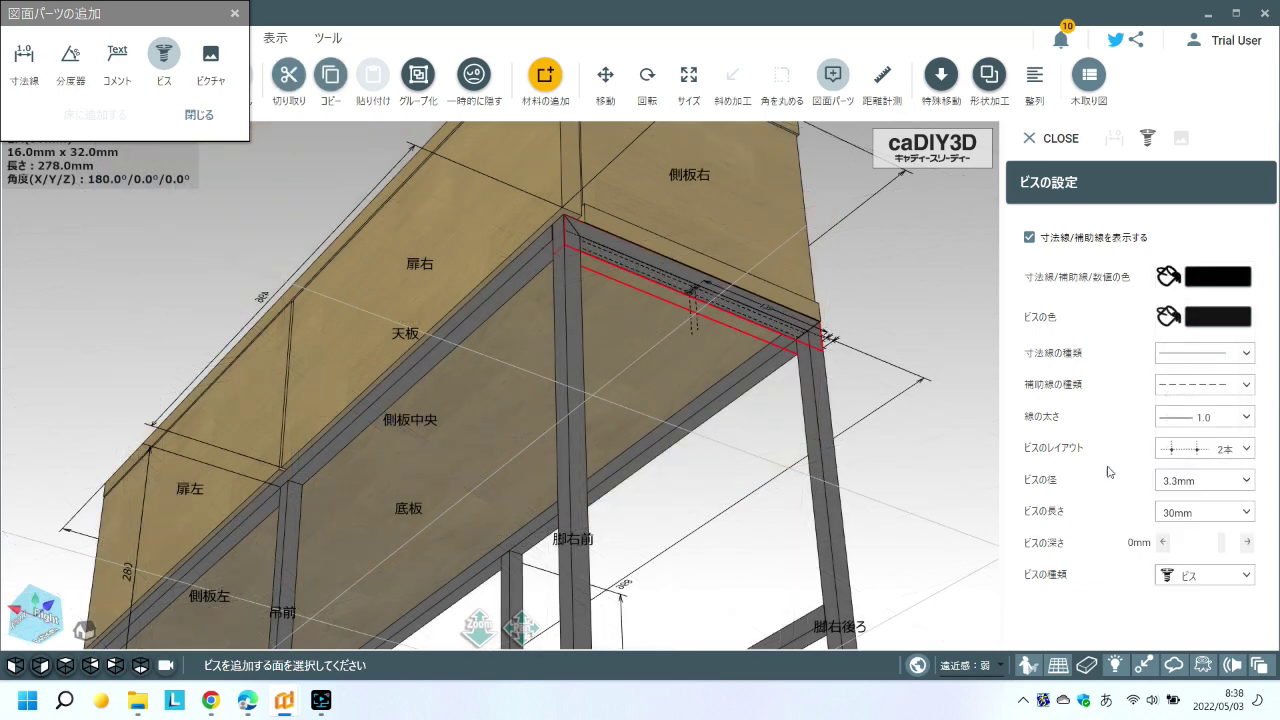
left_click(1244, 452)
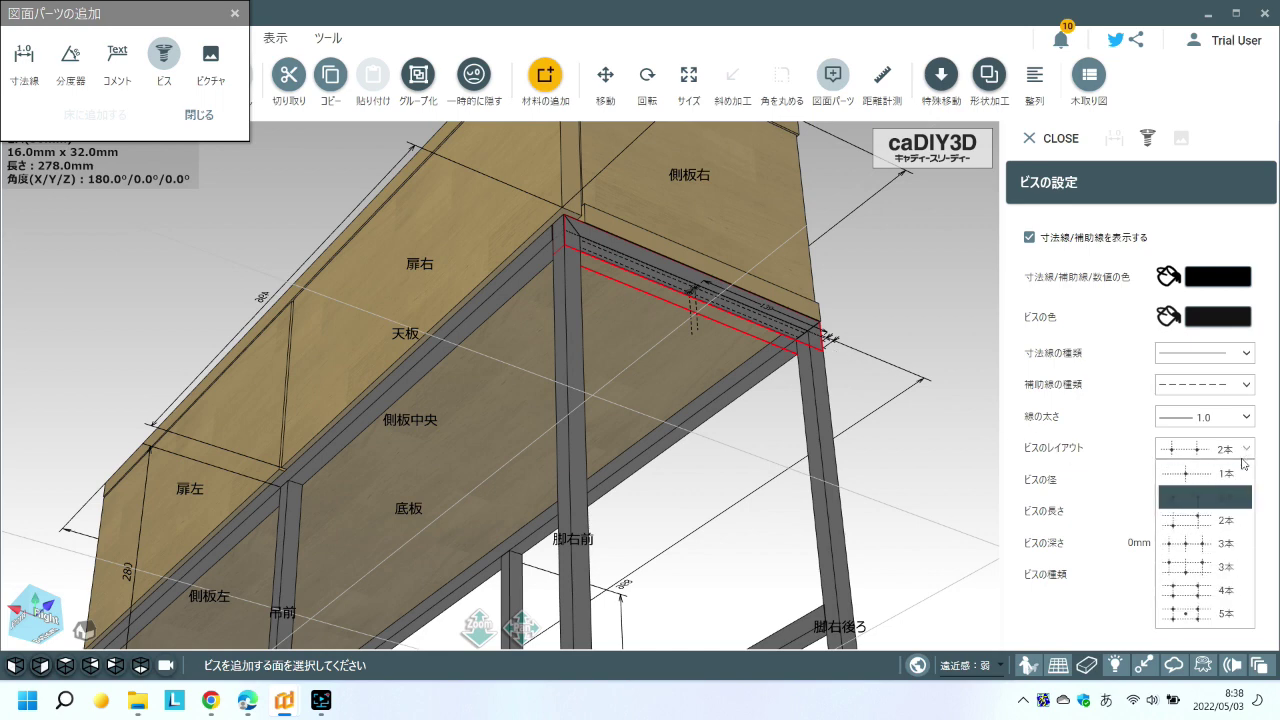
left_click(1245, 512)
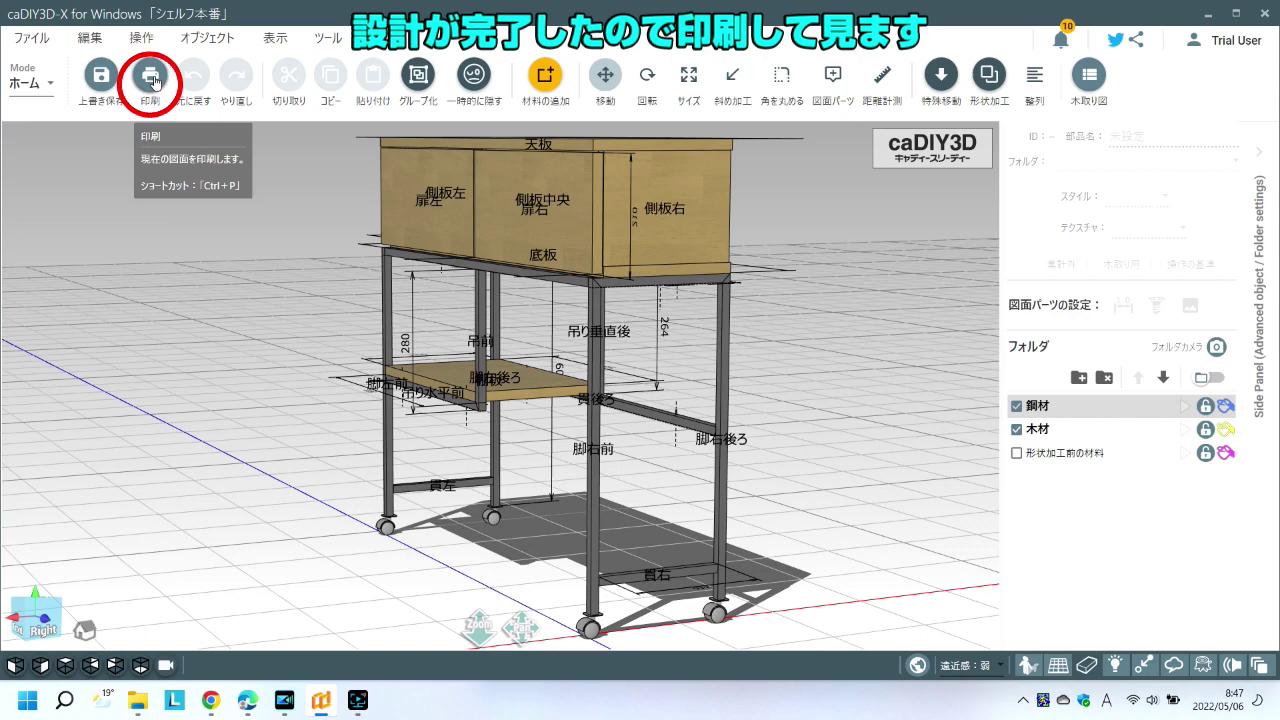
left_click(155, 82)
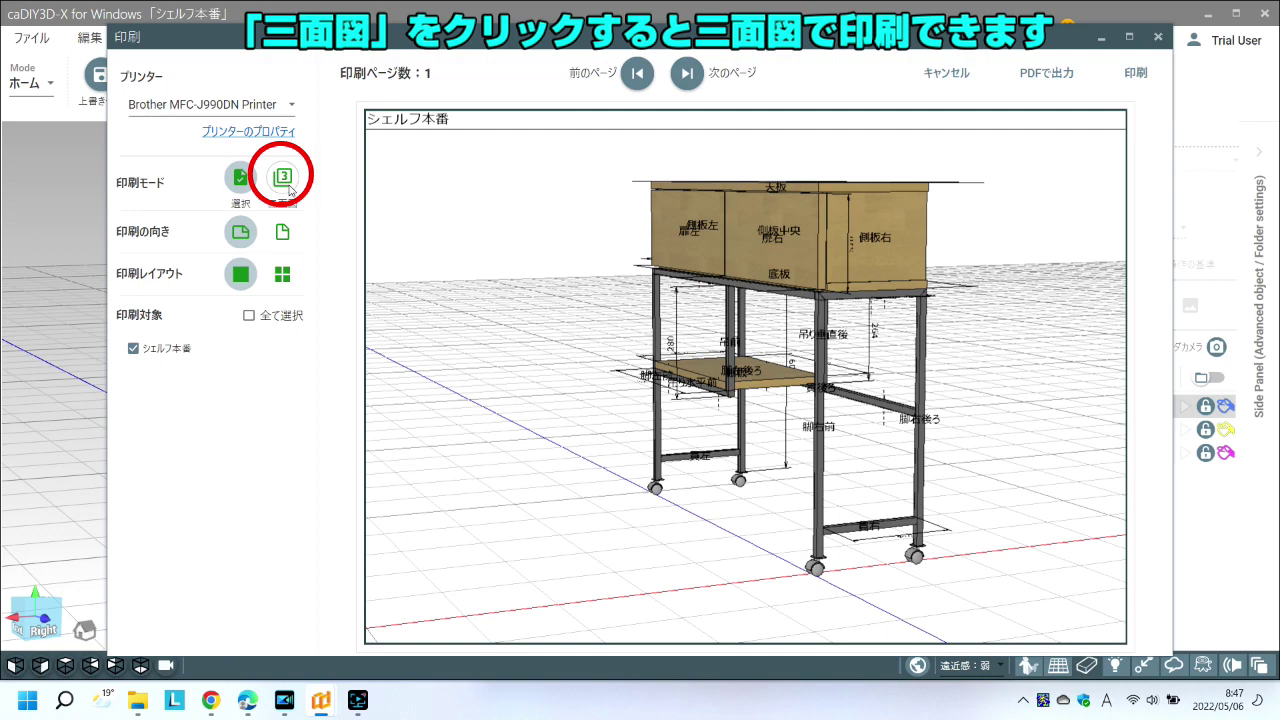
- Set 印刷モード to 三面図 and enlarge and centre the perspective view of the shelf
left_click(284, 180)
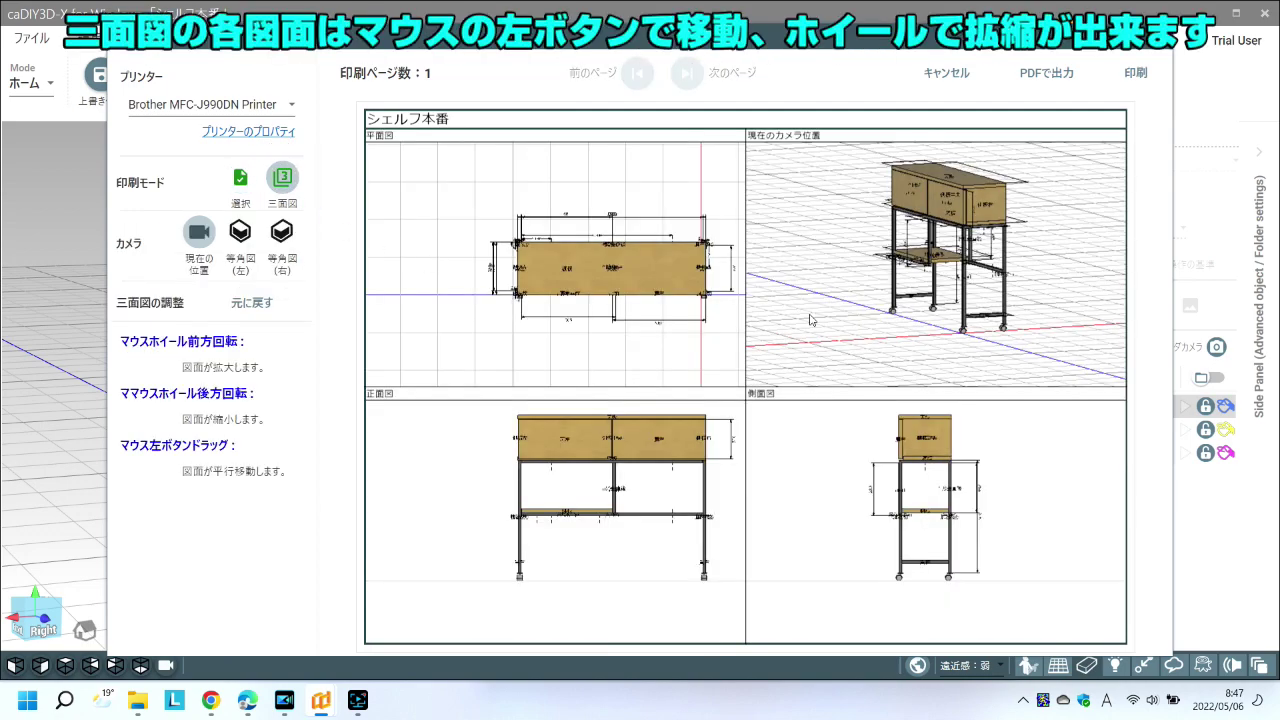
left_click_drag(838, 310, 812, 327)
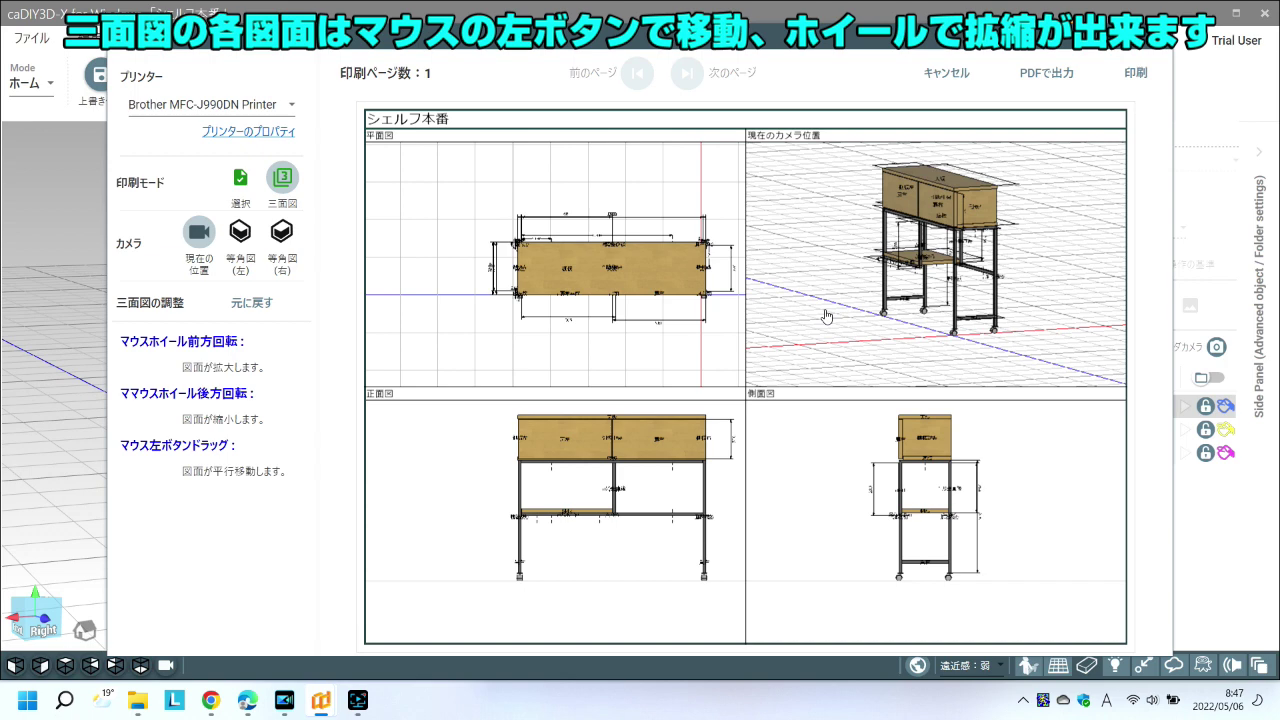
scroll(812, 327, "up", 2)
scroll(812, 327, "up", 2)
left_click_drag(817, 282, 817, 289)
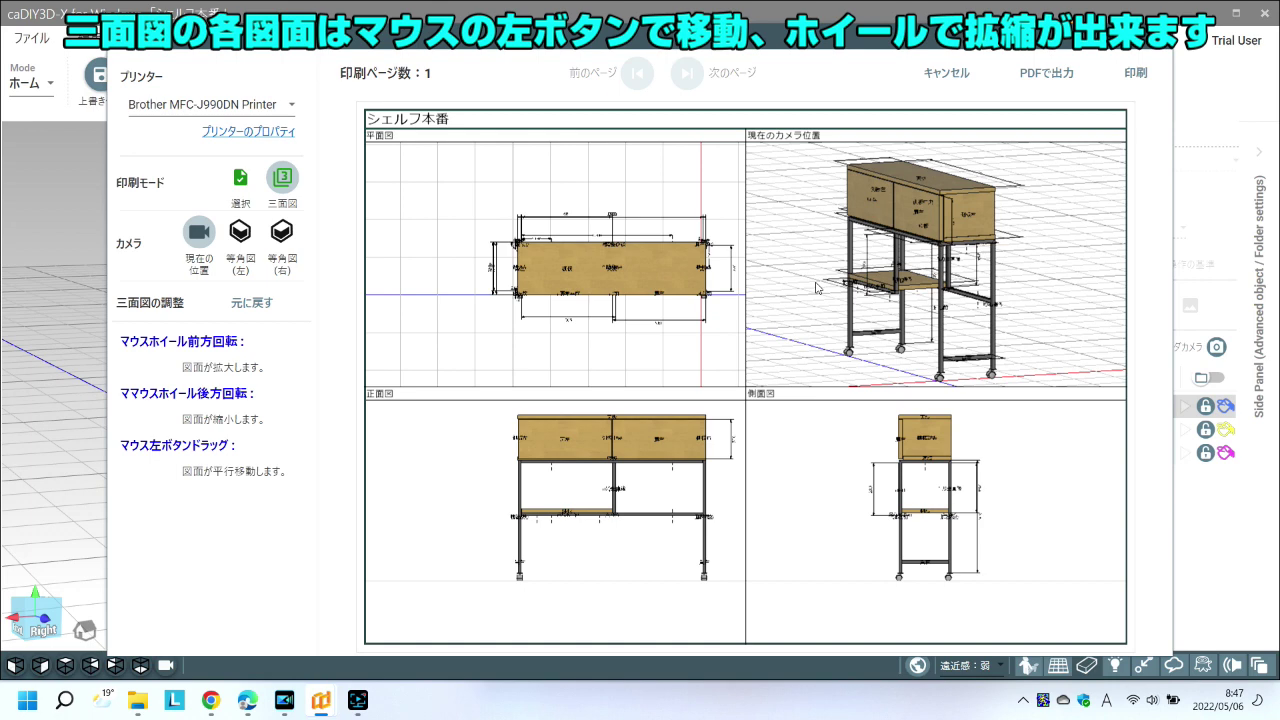
scroll(817, 288, "up", 1)
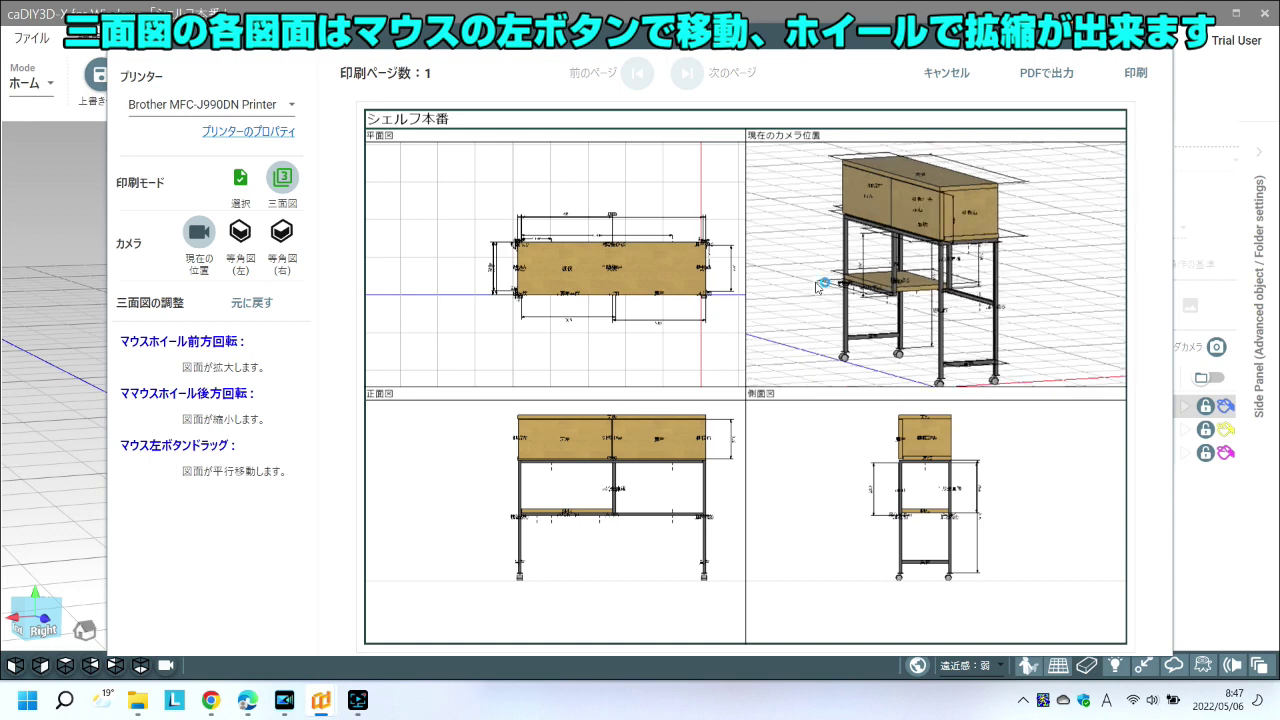
left_click_drag(817, 289, 819, 279)
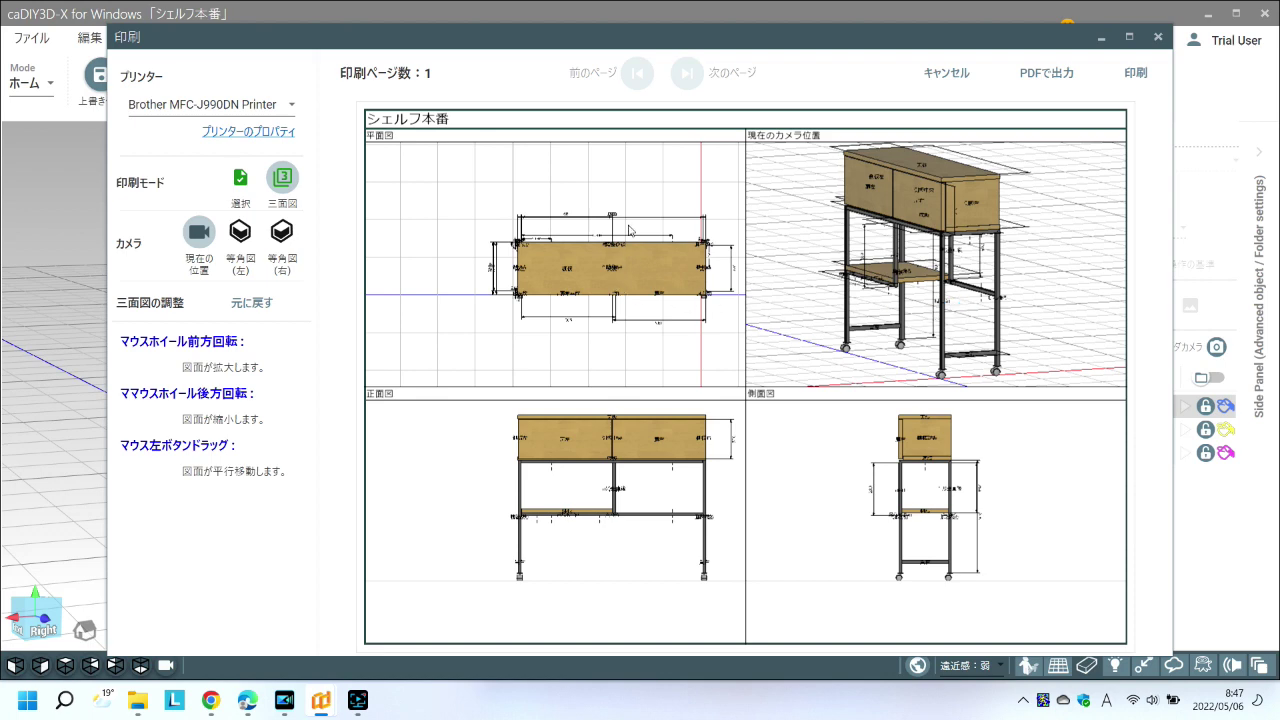
- Enlarge and reposition the plan, front and side views in the print preview
left_click_drag(629, 222, 567, 221)
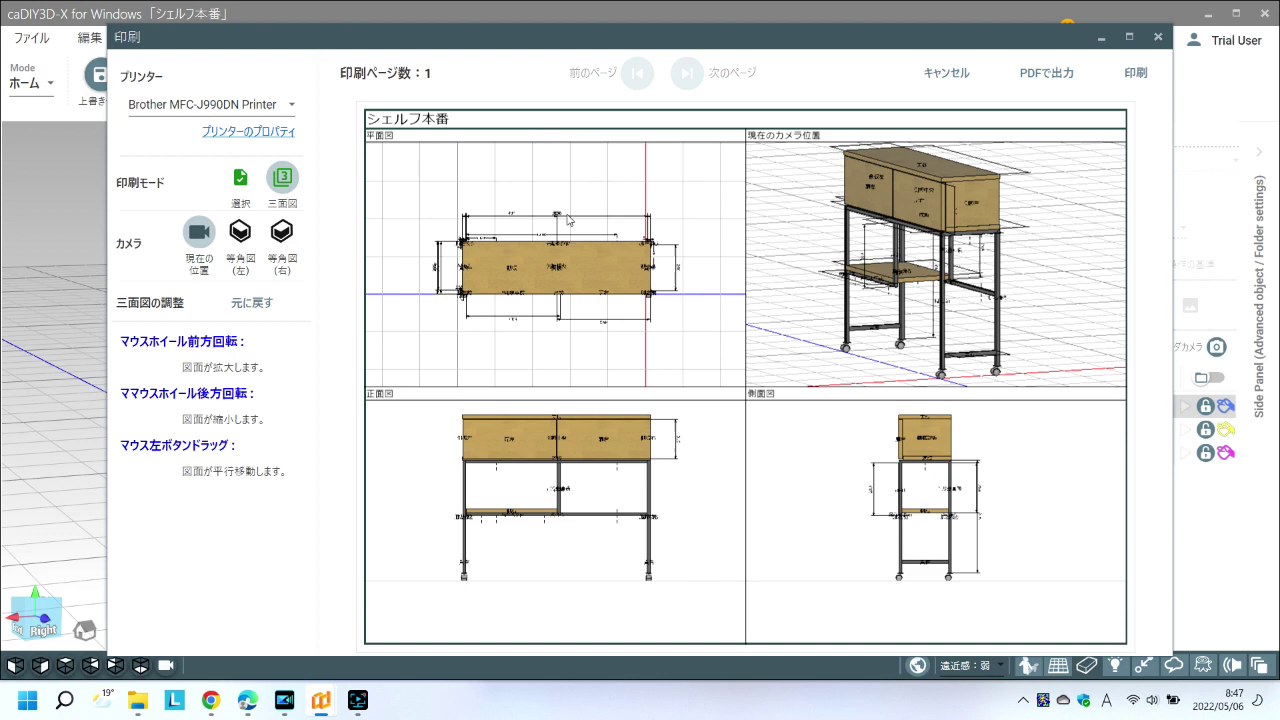
scroll(567, 219, "up", 1)
scroll(567, 219, "up", 1)
scroll(567, 219, "up", 1)
scroll(567, 219, "up", 1)
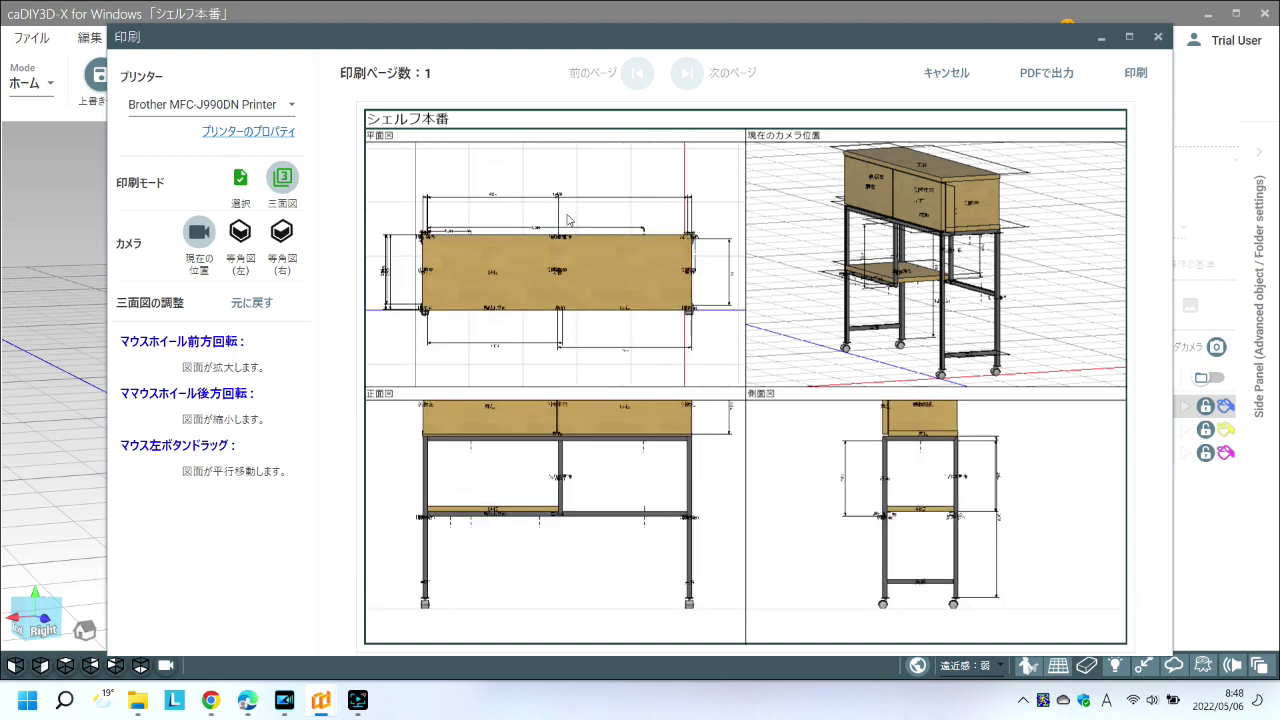
left_click_drag(621, 467, 622, 505)
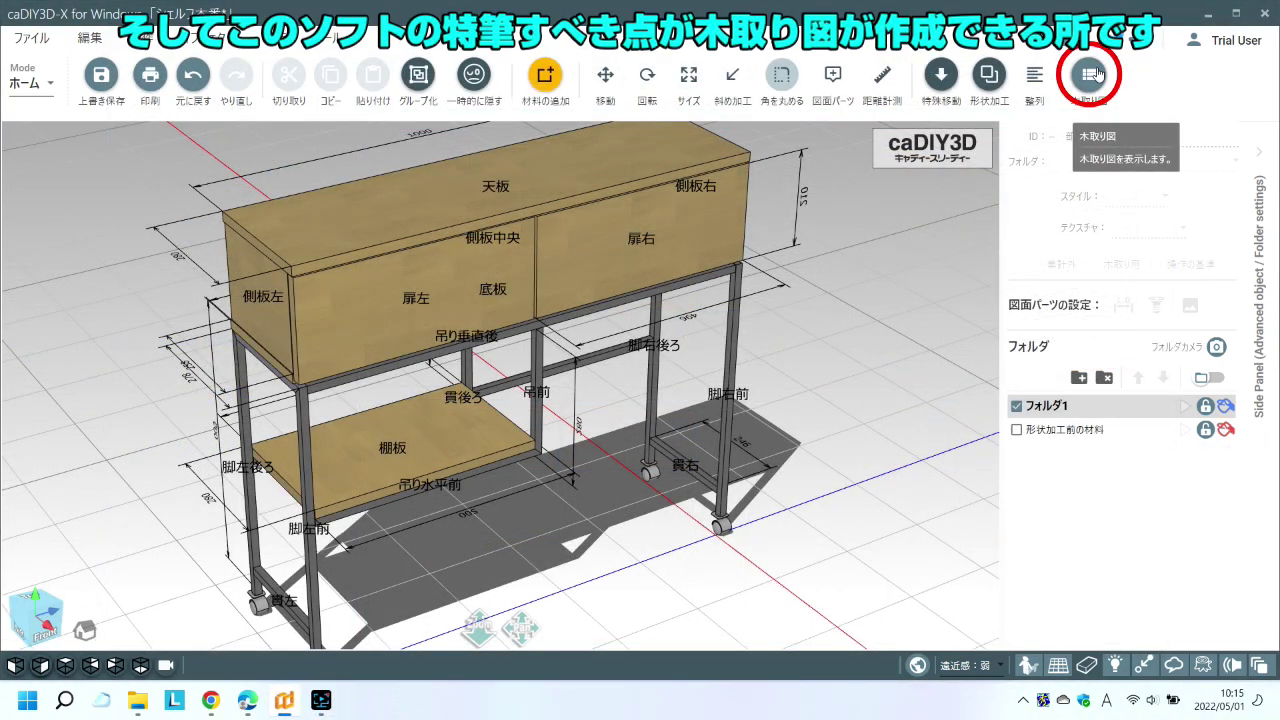
- Show the 木取り図 cutting layout and scroll to the 2200 mm チーク集成材 boards
left_click(1097, 74)
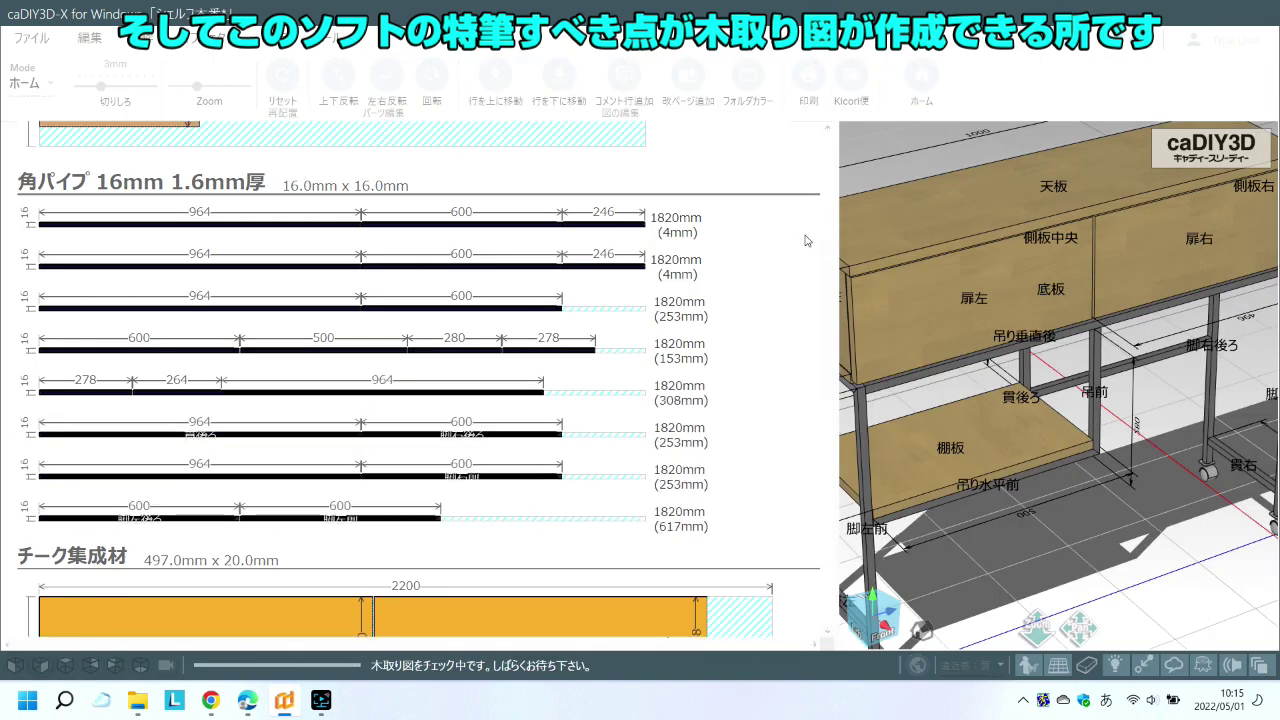
mouse_move(830, 300)
left_mouse_down()
mouse_move(830, 183)
mouse_move(851, 302)
mouse_move(826, 422)
left_mouse_up()
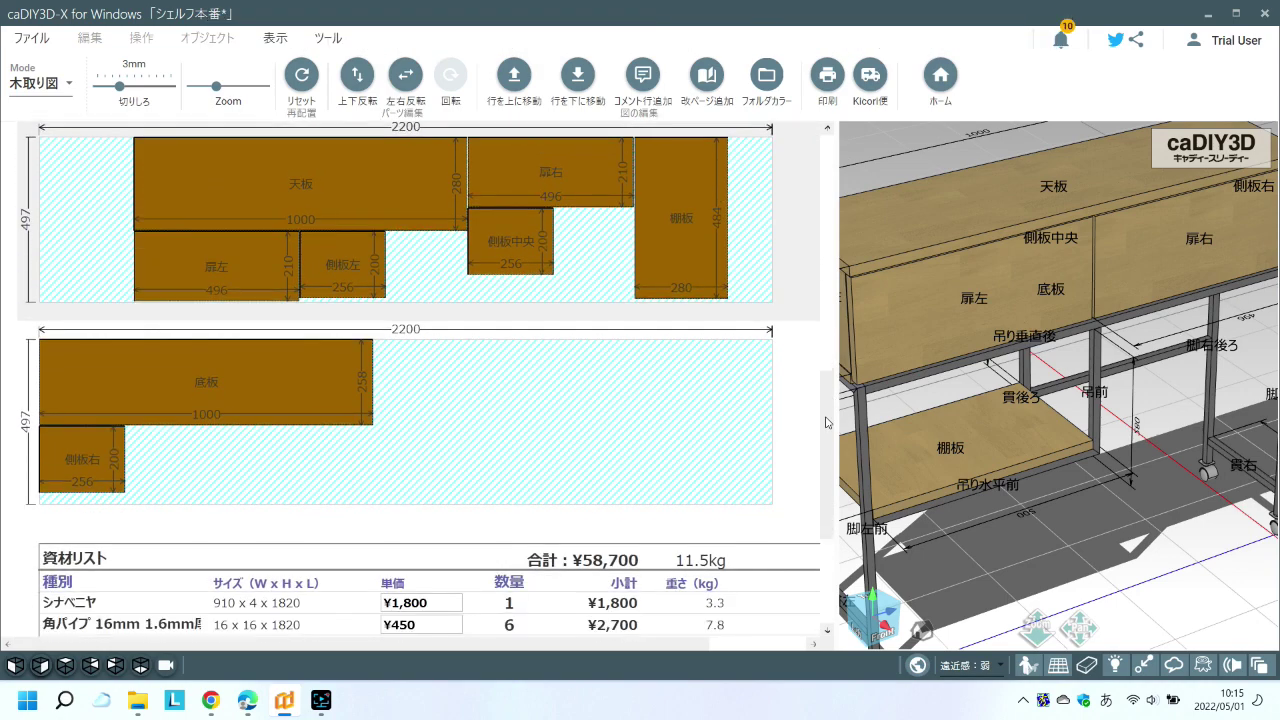
mouse_move(826, 422)
left_mouse_down()
mouse_move(826, 440)
mouse_move(828, 401)
left_mouse_up()
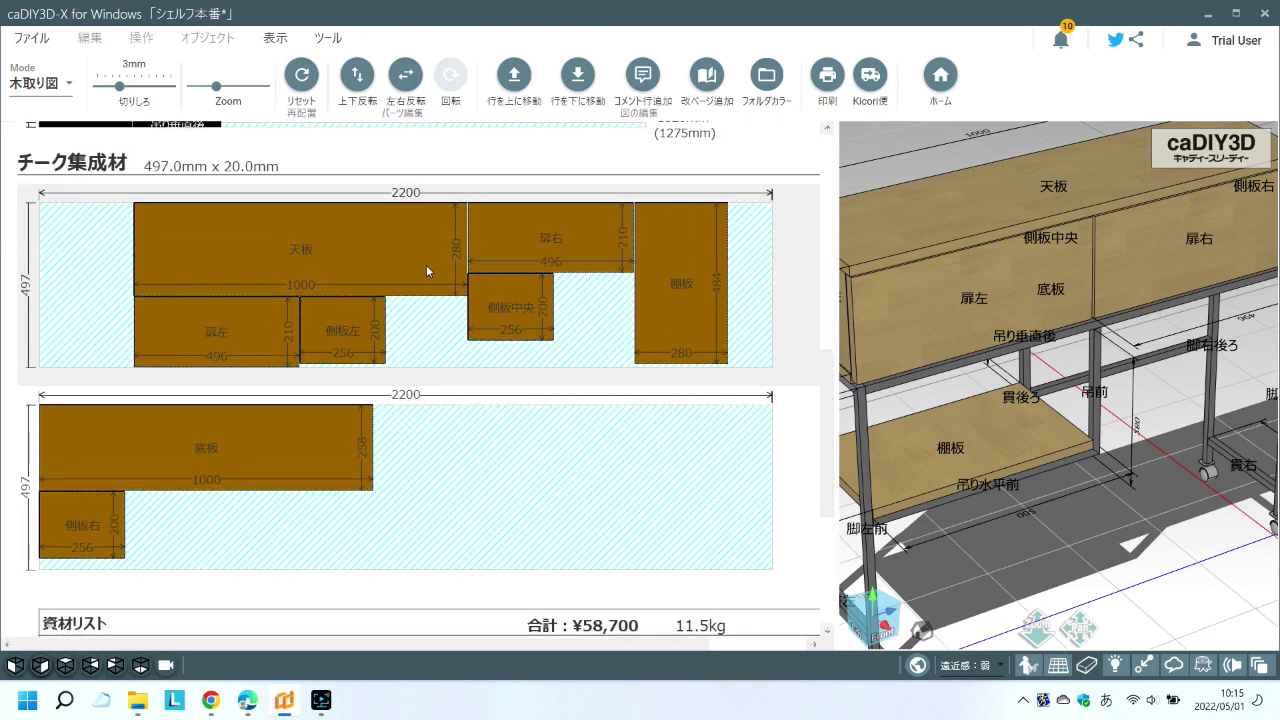
- Move 棚板 and 扉右 to the lower sheet, shift 天板 left, and put 底板 on the top sheet's right
left_click(541, 236)
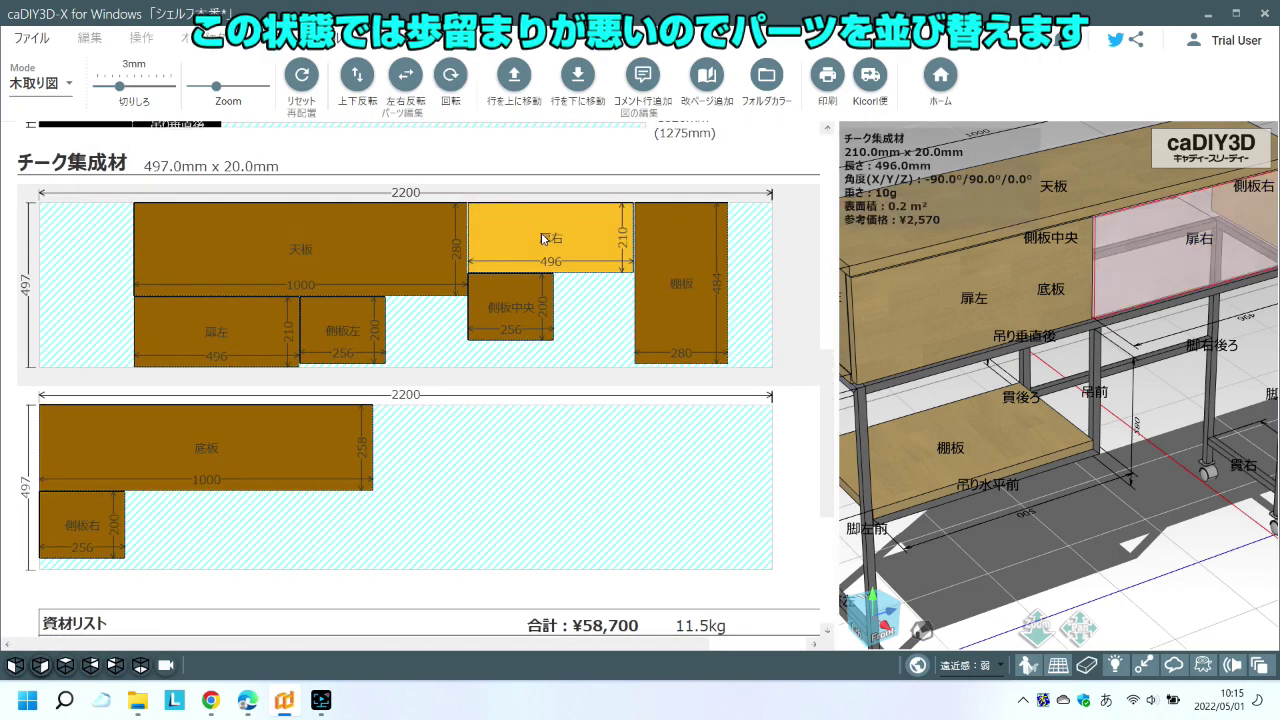
left_click_drag(681, 285, 726, 490)
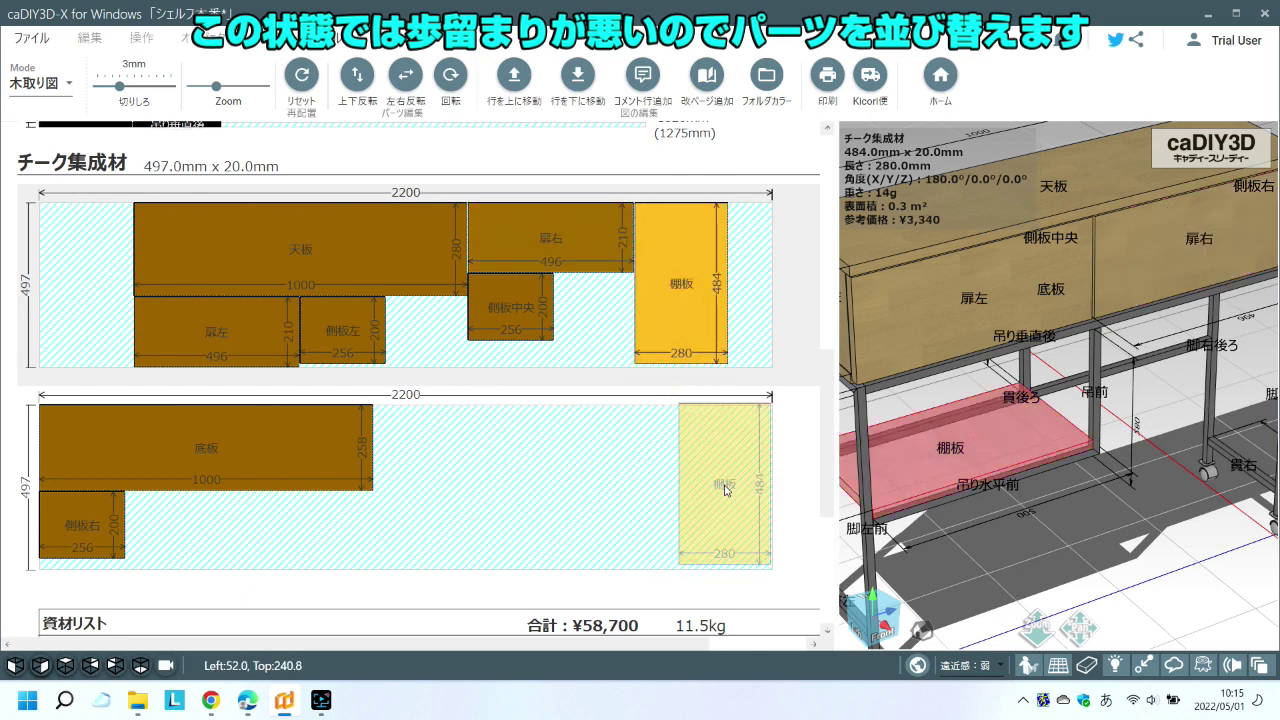
left_click_drag(726, 490, 724, 488)
left_click_drag(380, 249, 298, 250)
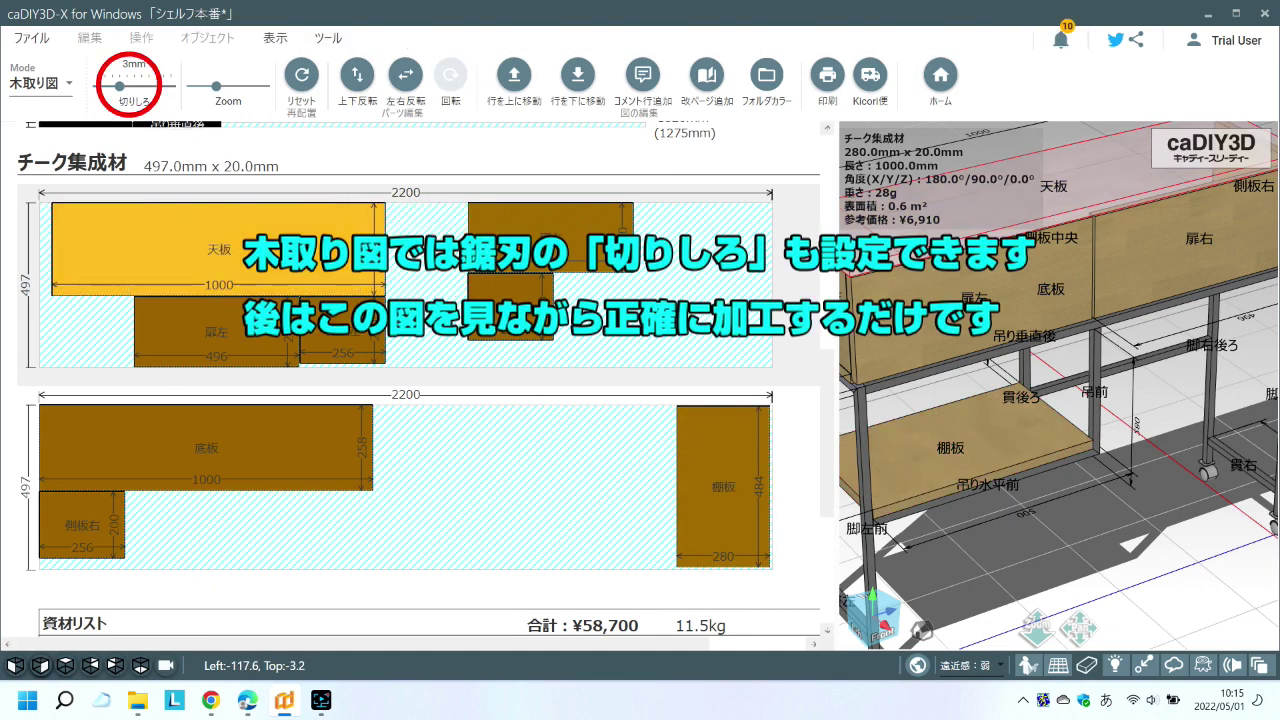
left_click_drag(550, 237, 508, 478)
left_click_drag(272, 437, 607, 237)
- Reposition 側板中央 to the top sheet's right and bring 扉右 back onto the top sheet
mouse_move(510, 305)
left_mouse_down()
mouse_move(82, 330)
mouse_move(448, 336)
left_mouse_up()
left_click_drag(217, 331, 123, 331)
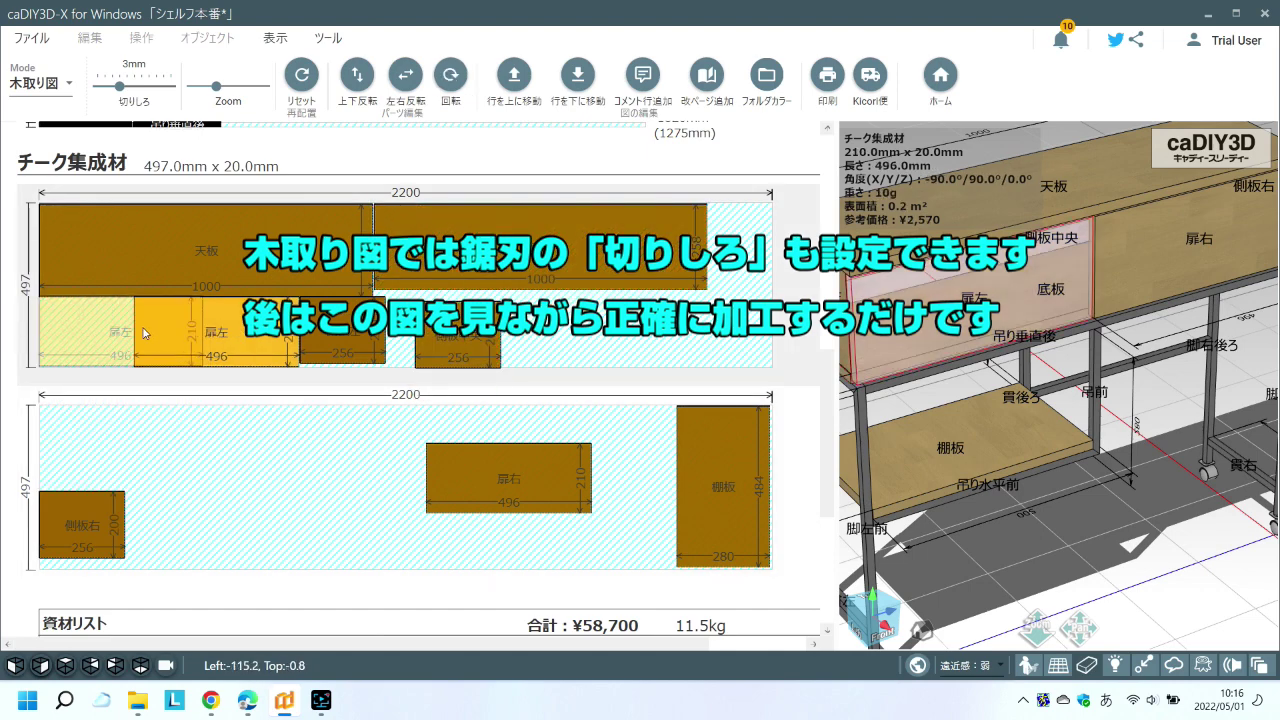
left_click(466, 341)
left_click_drag(466, 341, 673, 330)
left_click_drag(508, 478, 287, 333)
- Fit 側板左 and 側板右 into the top sheet, leaving 棚板 alone at the lower sheet's left edge
left_click_drag(567, 350, 406, 333)
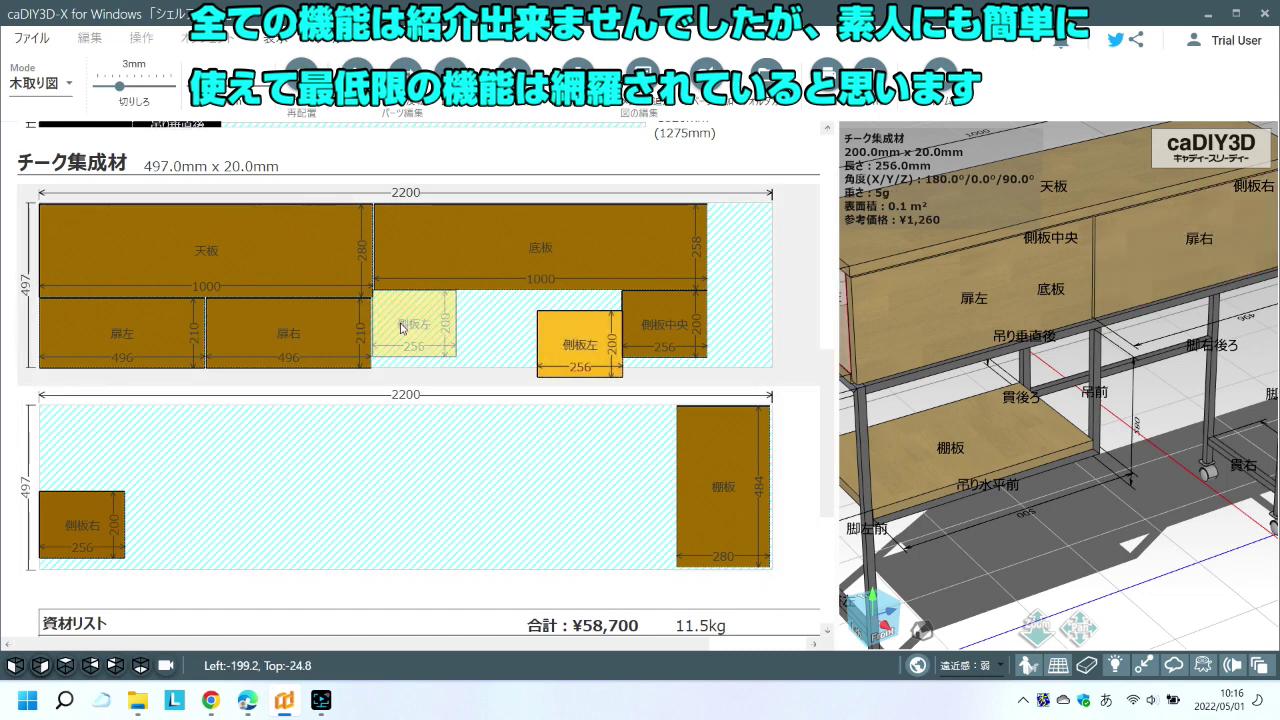
left_click_drag(664, 325, 517, 333)
left_click_drag(80, 524, 590, 326)
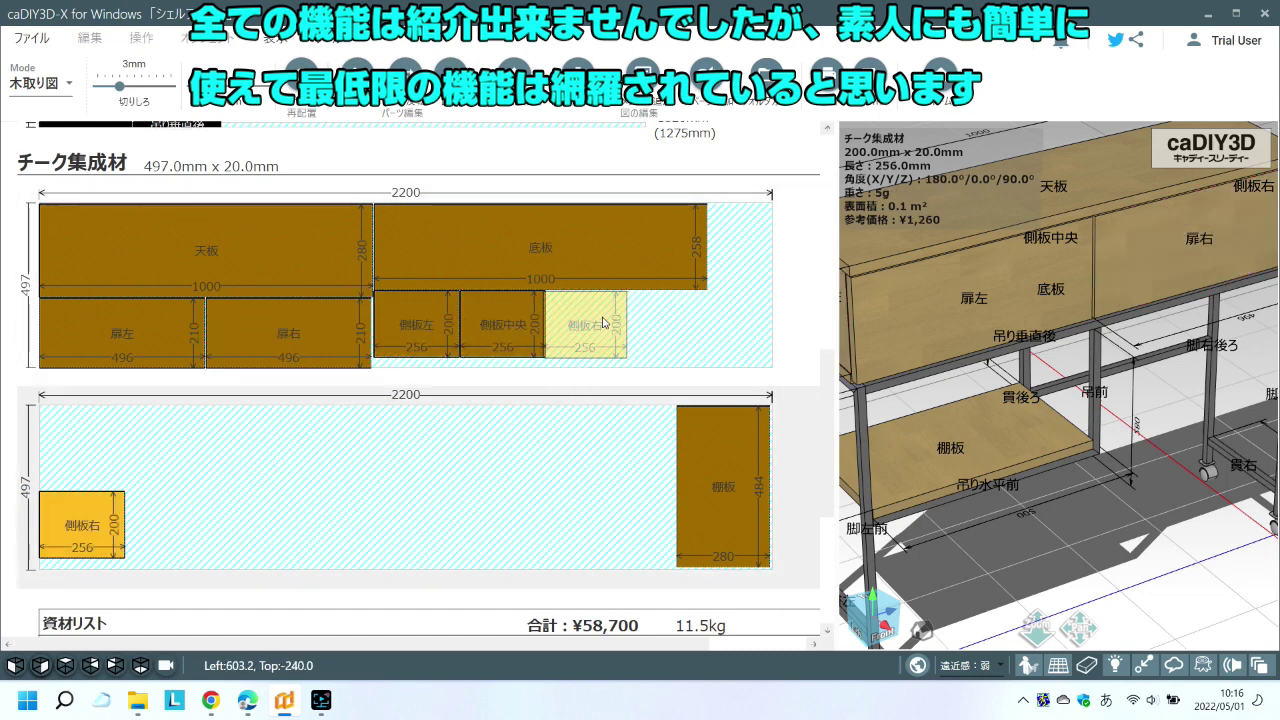
left_click_drag(723, 487, 87, 487)
left_click(435, 486)
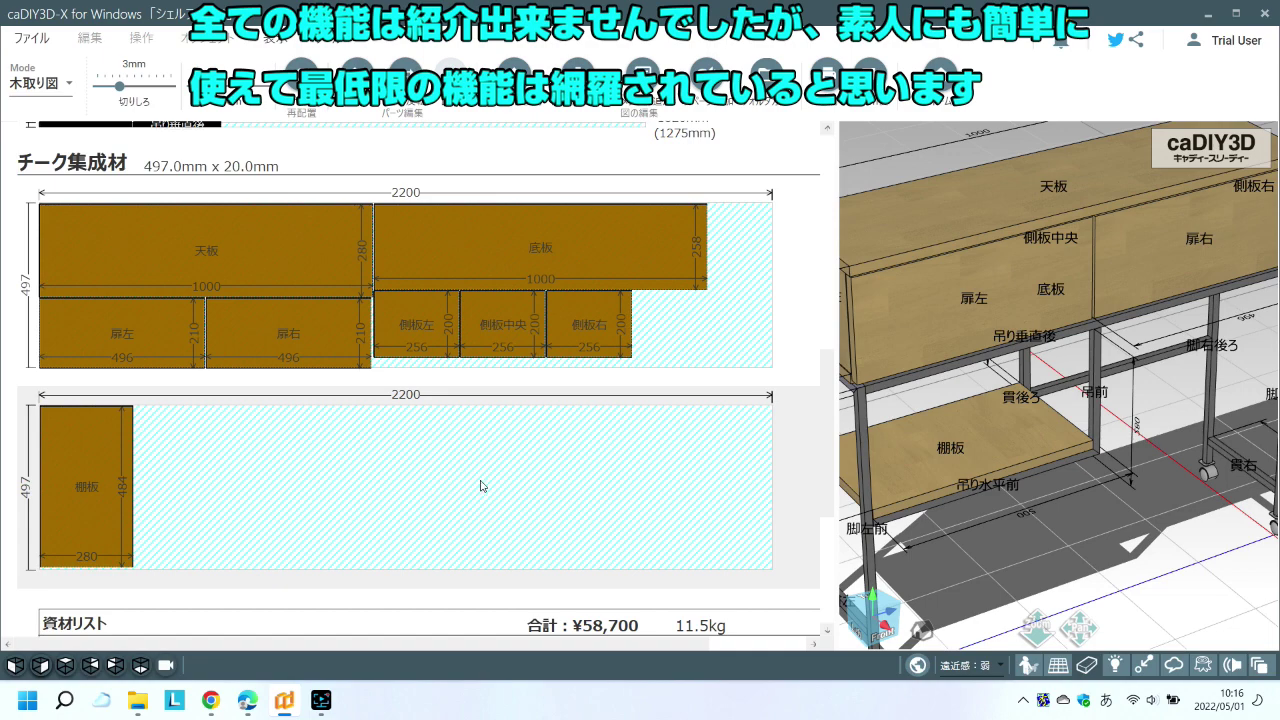
scroll(481, 487, "down", 2)
scroll(483, 480, "down", 2)
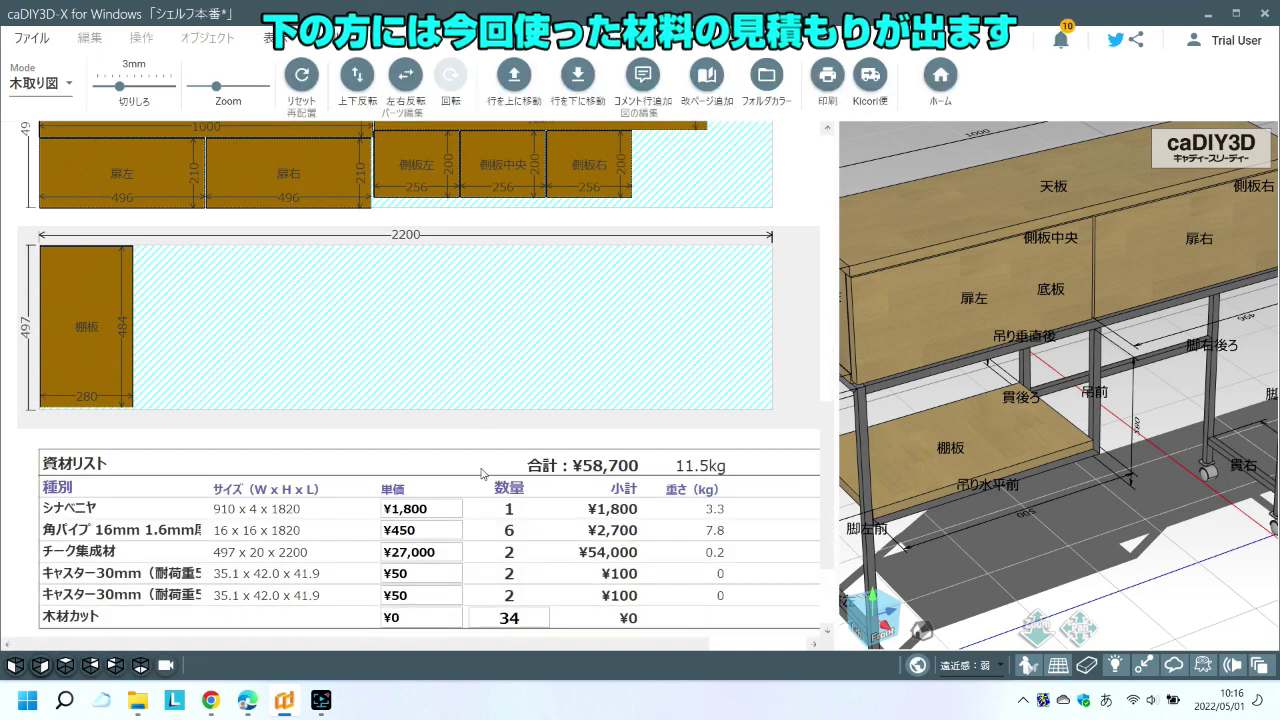
scroll(486, 470, "down", 2)
scroll(488, 459, "down", 1)
scroll(488, 459, "down", 1)
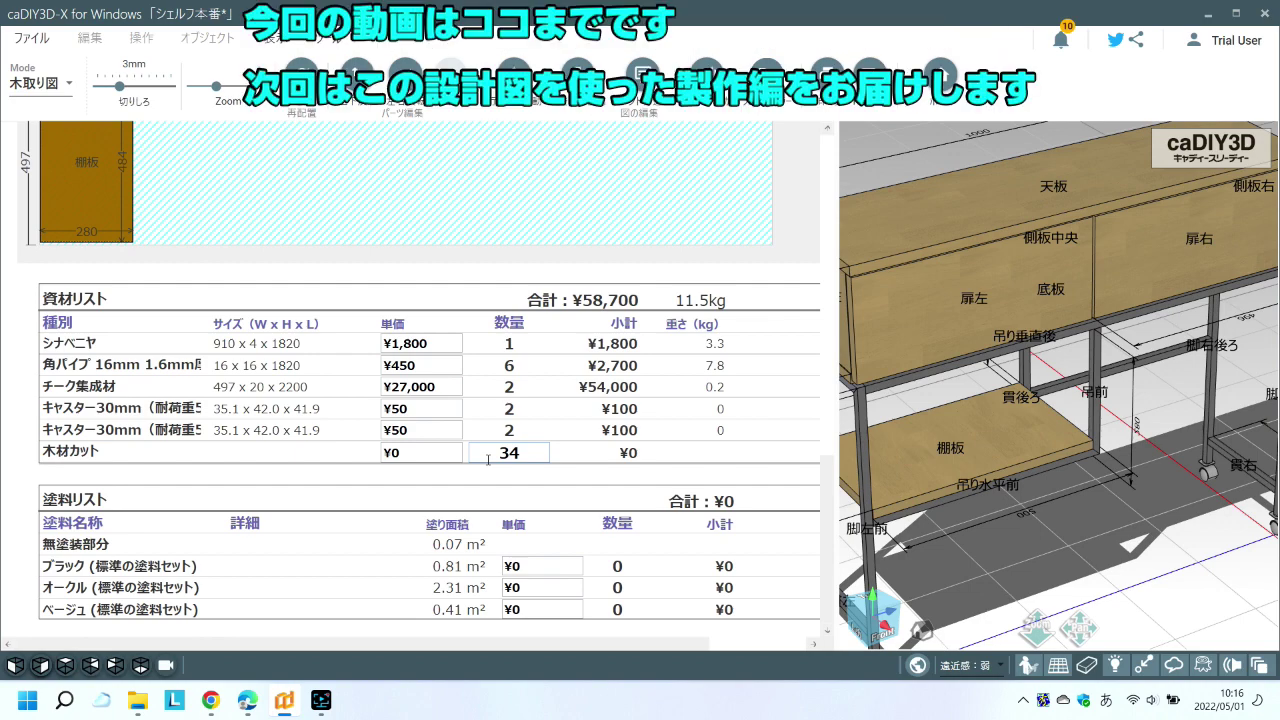
scroll(485, 460, "up", 2)
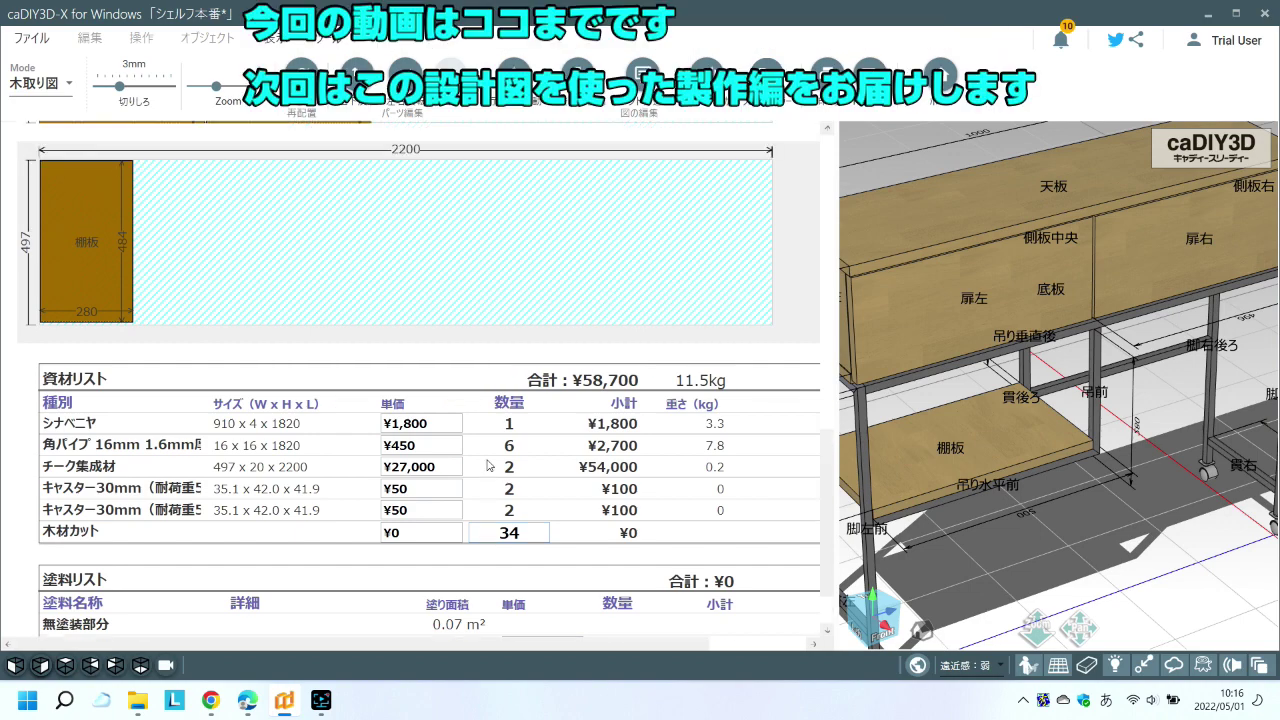
scroll(470, 463, "up", 2)
scroll(450, 467, "up", 4)
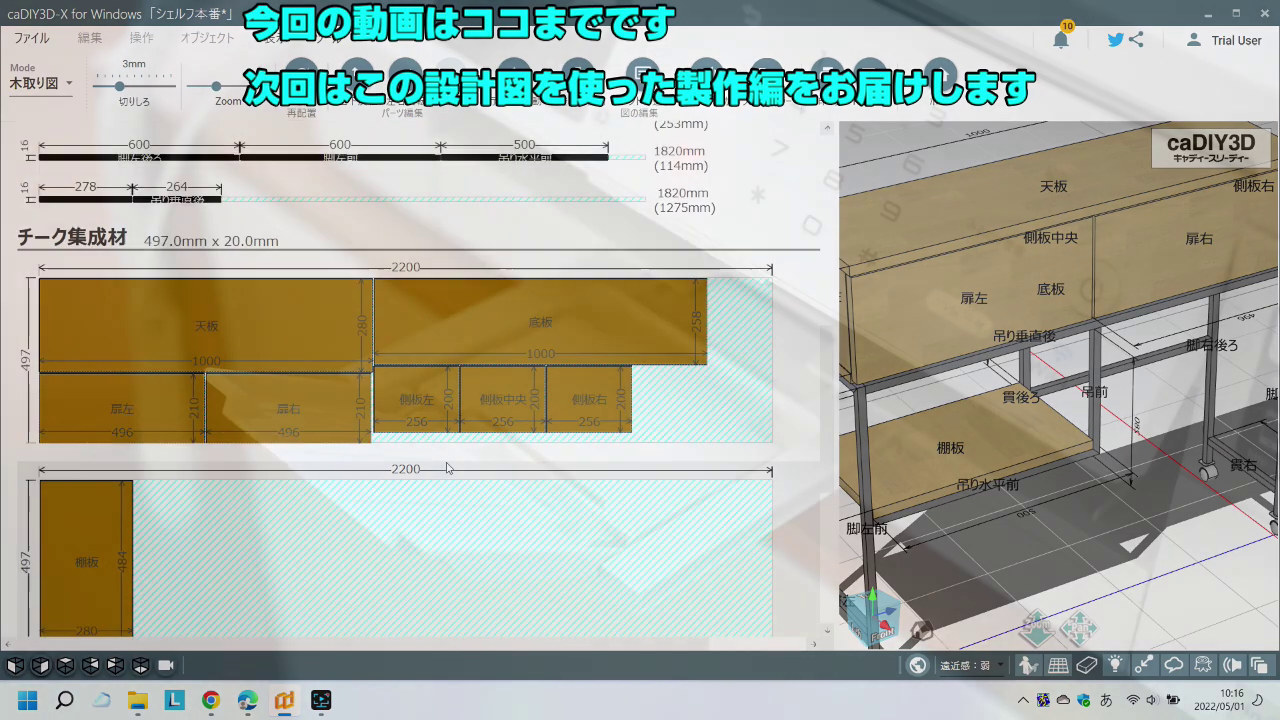